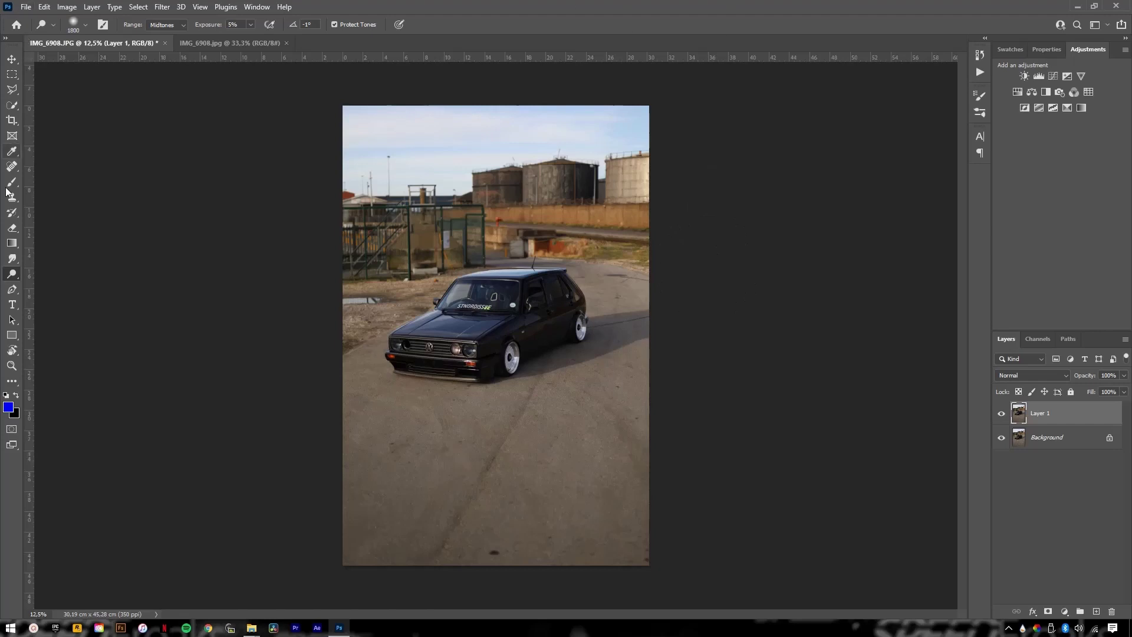
- Set up a 4:5 Instagram portrait crop around the car, lowering the photo slightly and tightening the frame
{"action": "left_click", "coordinate": [12, 121]}
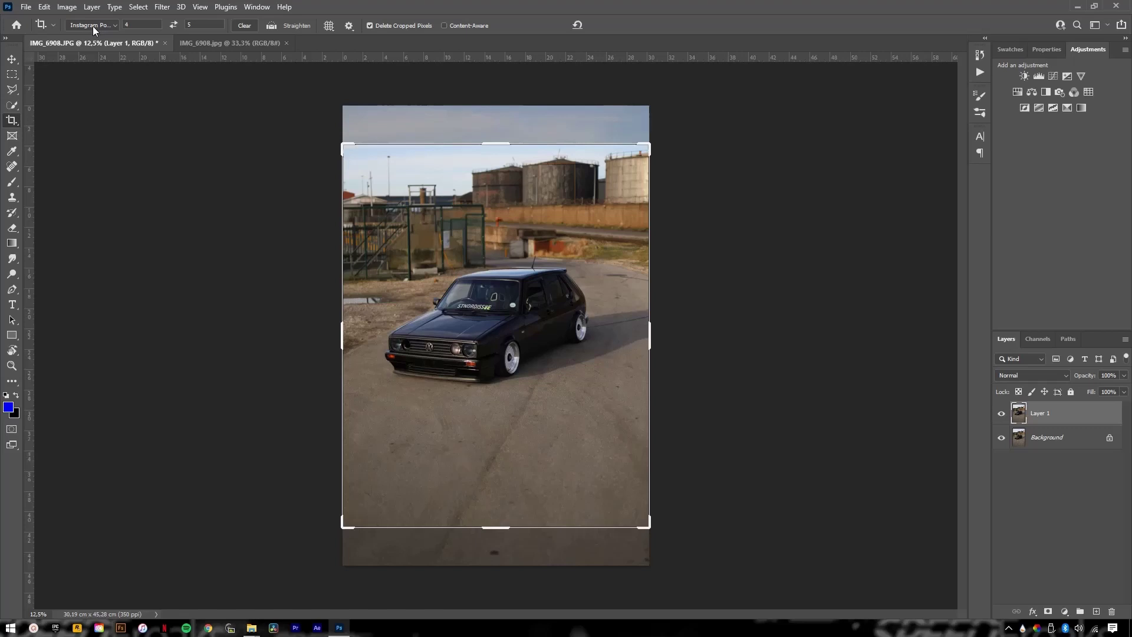
{"action": "left_click", "coordinate": [601, 319]}
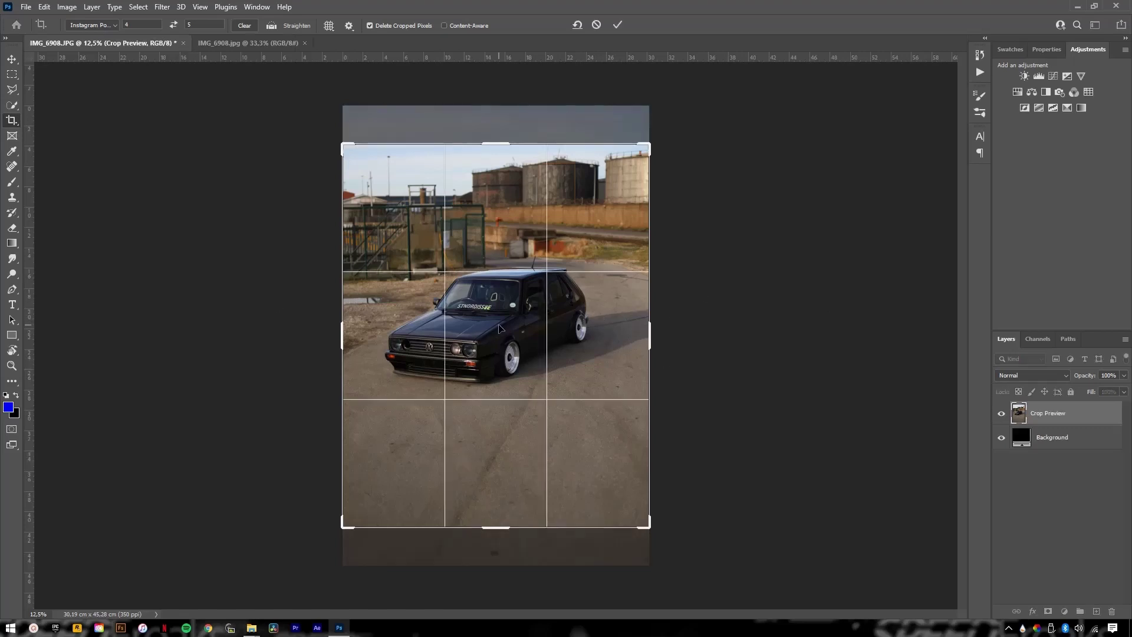
{"action": "left_click_drag", "start_coordinate": [499, 328], "coordinate": [499, 338]}
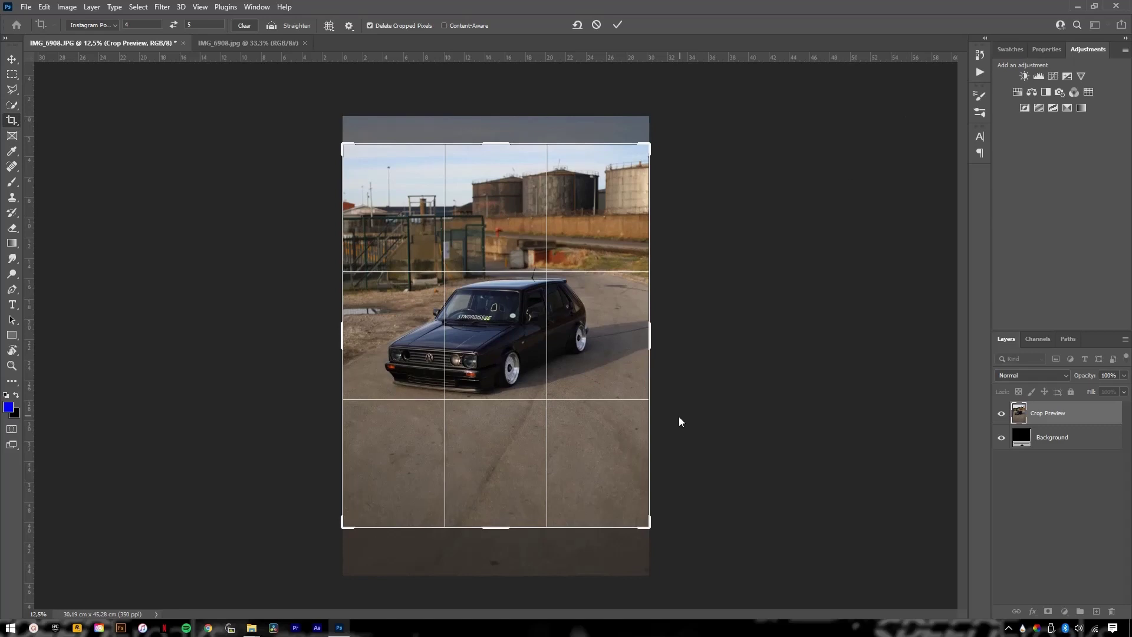
{"action": "left_click_drag", "start_coordinate": [653, 338], "coordinate": [571, 327]}
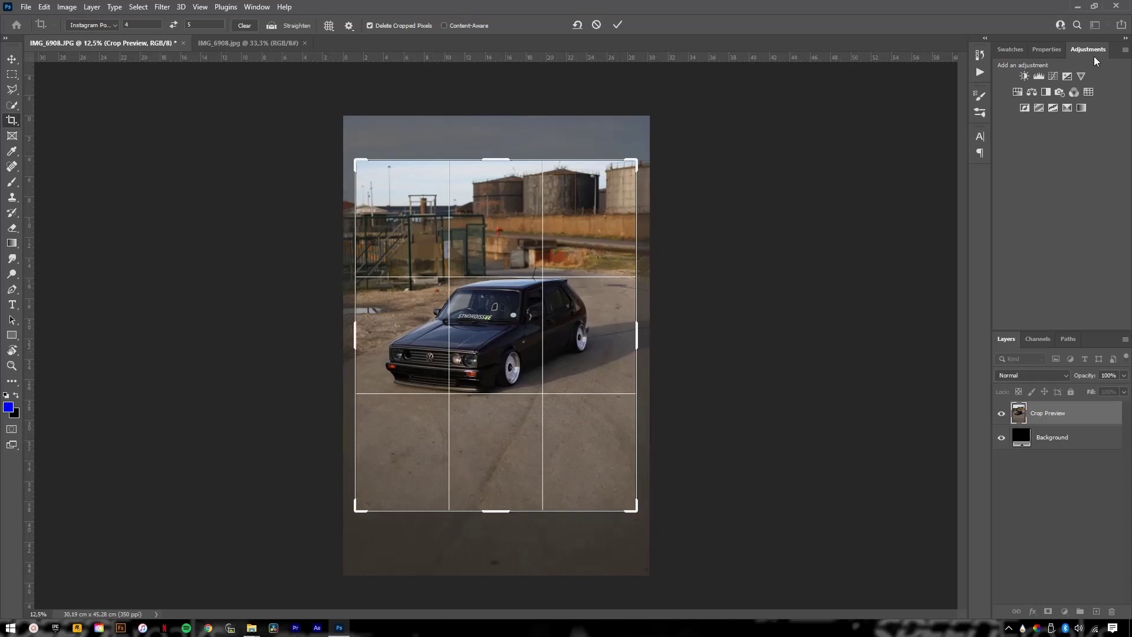
- Nudge the photo slightly to the right within the crop frame and apply the crop
{"action": "key", "text": "Right"}
{"action": "key", "text": "Right"}
{"action": "key", "text": "Right"}
{"action": "key", "text": "Right"}
{"action": "key", "text": "Right"}
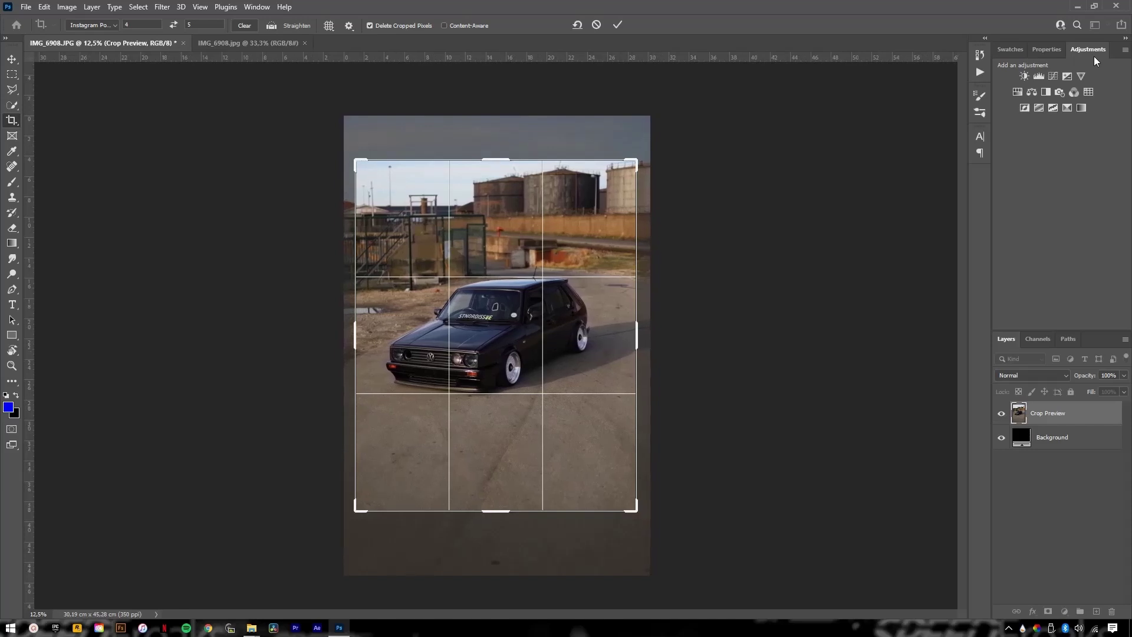
{"action": "key", "text": "Up"}
{"action": "key", "text": "Up"}
{"action": "key", "text": "Down"}
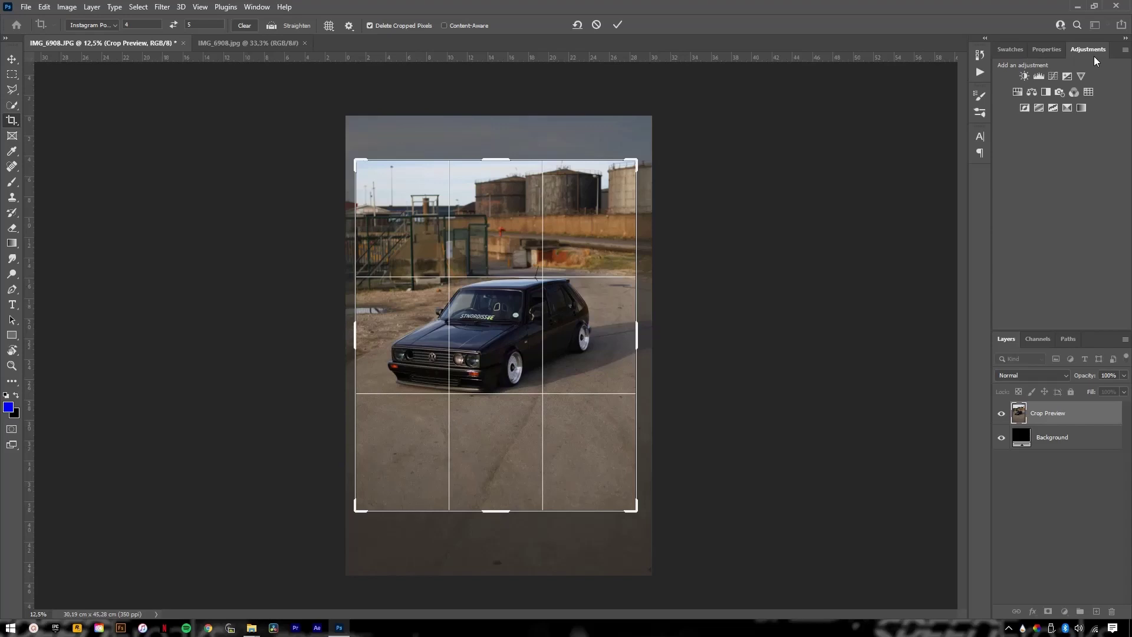
{"action": "key", "text": "Return"}
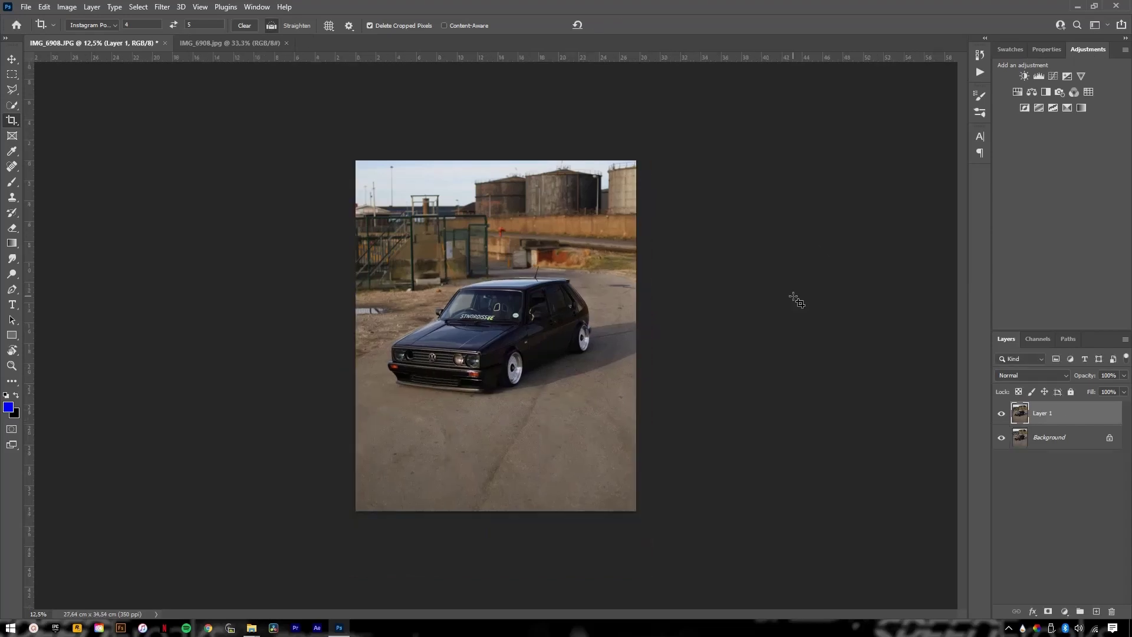
{"action": "key", "text": "ctrl+0"}
{"action": "key", "text": "ctrl+minus"}
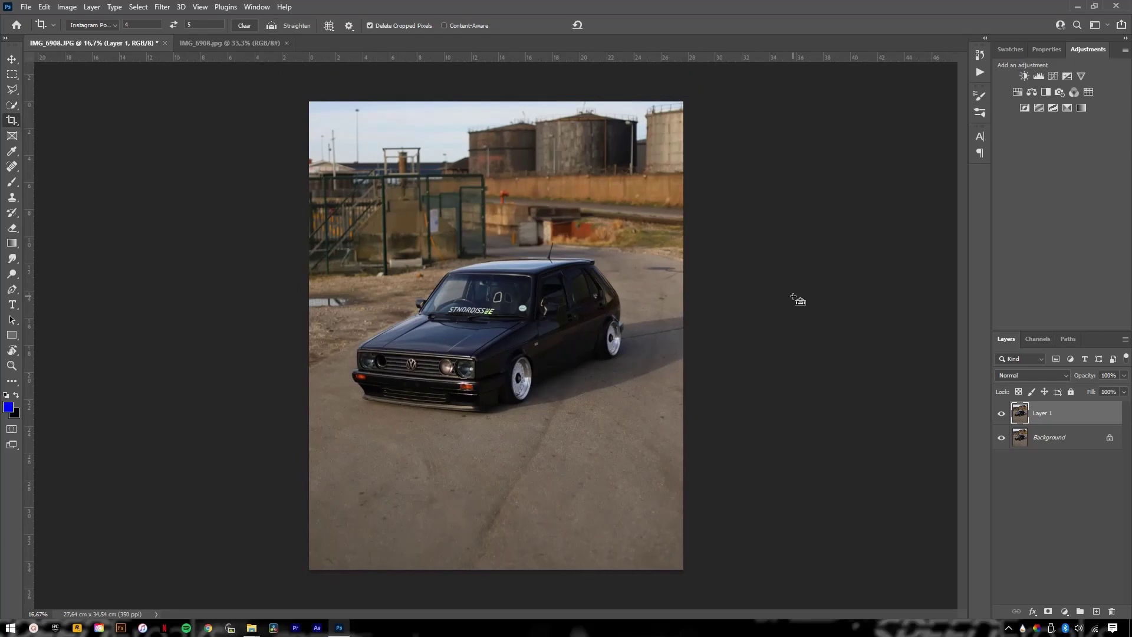
- In the Camera Raw Filter for Layer 1, set Exposure to +0.55, Highlights to -19, Shadows to +17 and Blacks to -13
{"action": "key", "text": "ctrl"}
{"action": "key", "text": "shift+ctrl+a"}
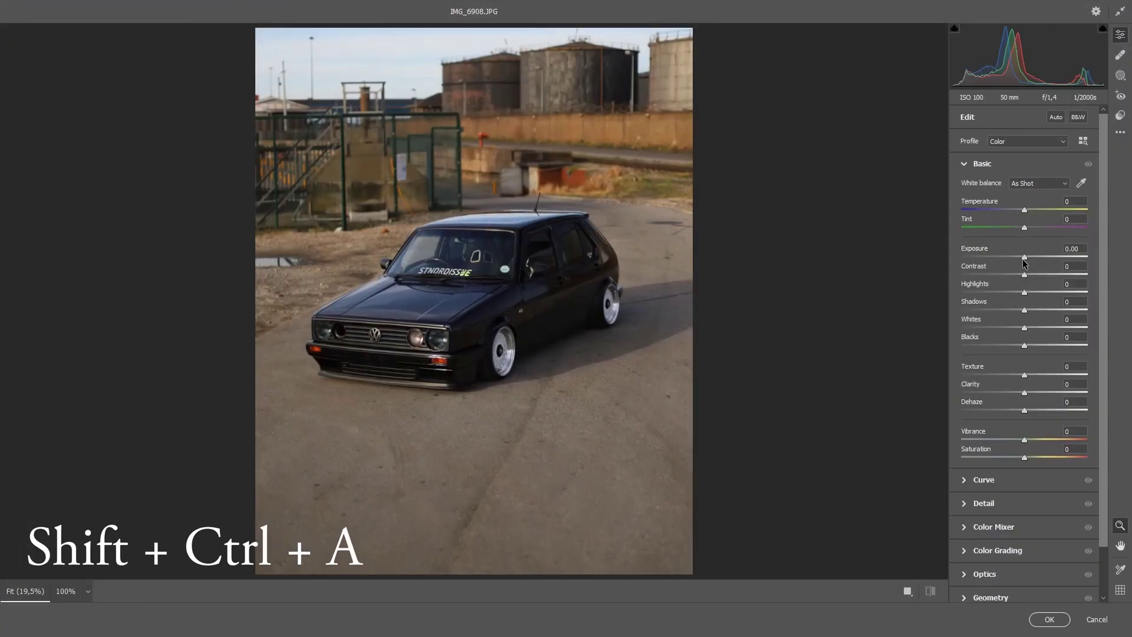
{"action": "left_click_drag", "start_coordinate": [1026, 261], "coordinate": [1033, 265]}
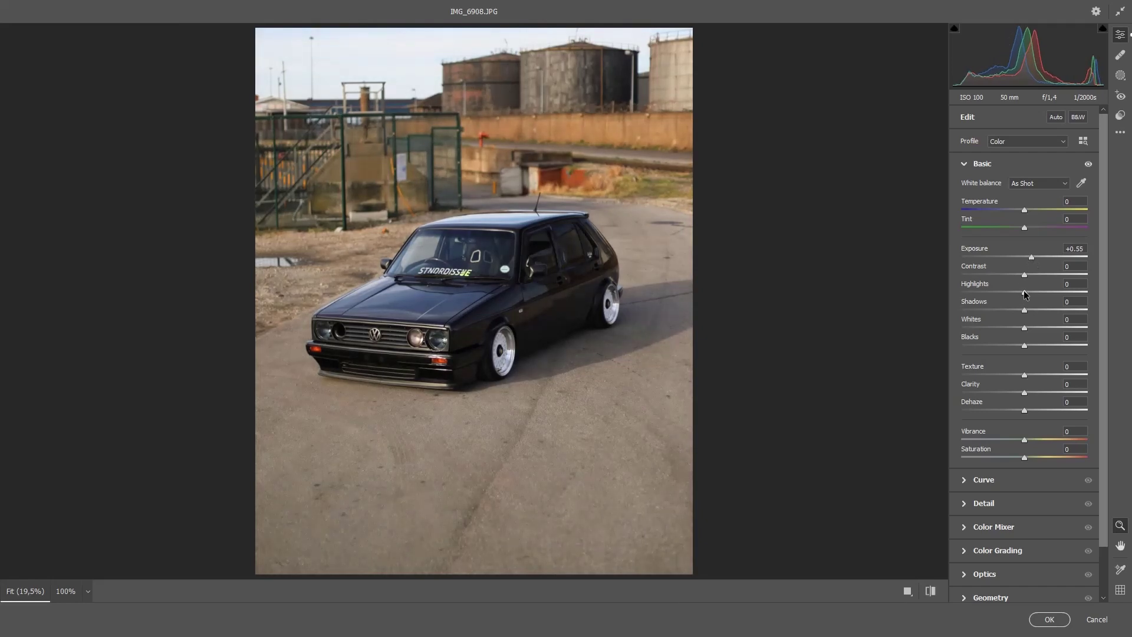
{"action": "left_click_drag", "start_coordinate": [1024, 292], "coordinate": [1012, 293]}
{"action": "left_click_drag", "start_coordinate": [1024, 347], "coordinate": [1020, 347]}
{"action": "left_click_drag", "start_coordinate": [403, 313], "coordinate": [506, 325]}
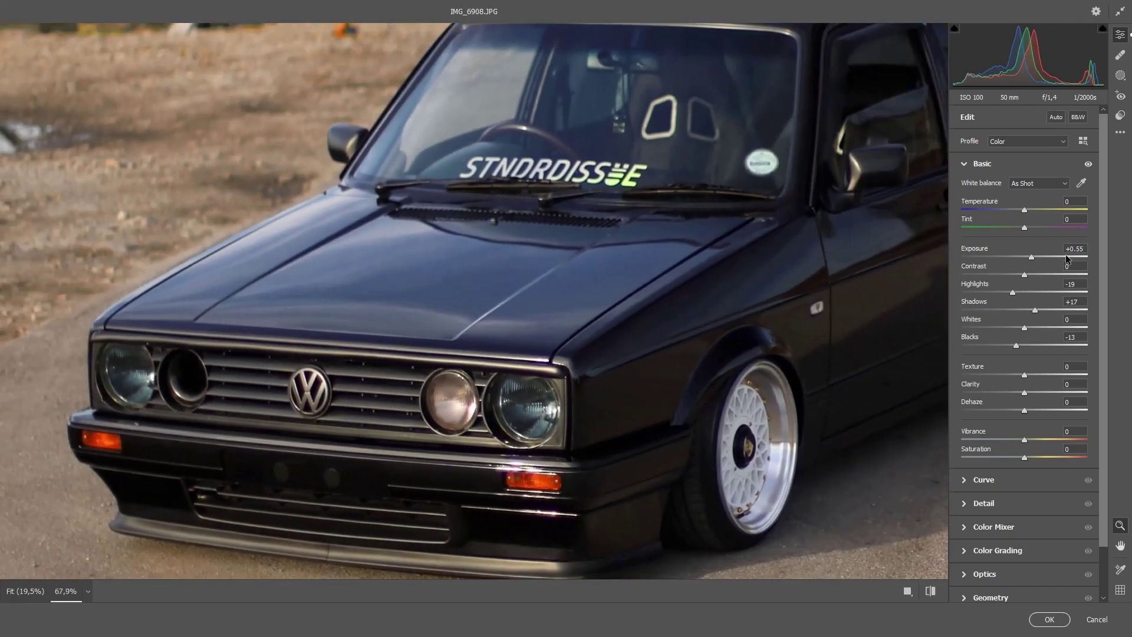
- Set Contrast to +14, Highlights to -16 and Dehaze to +5, checking the effect on the car up close
{"action": "left_click_drag", "start_coordinate": [1025, 275], "coordinate": [1036, 284]}
{"action": "left_click", "coordinate": [747, 378]}
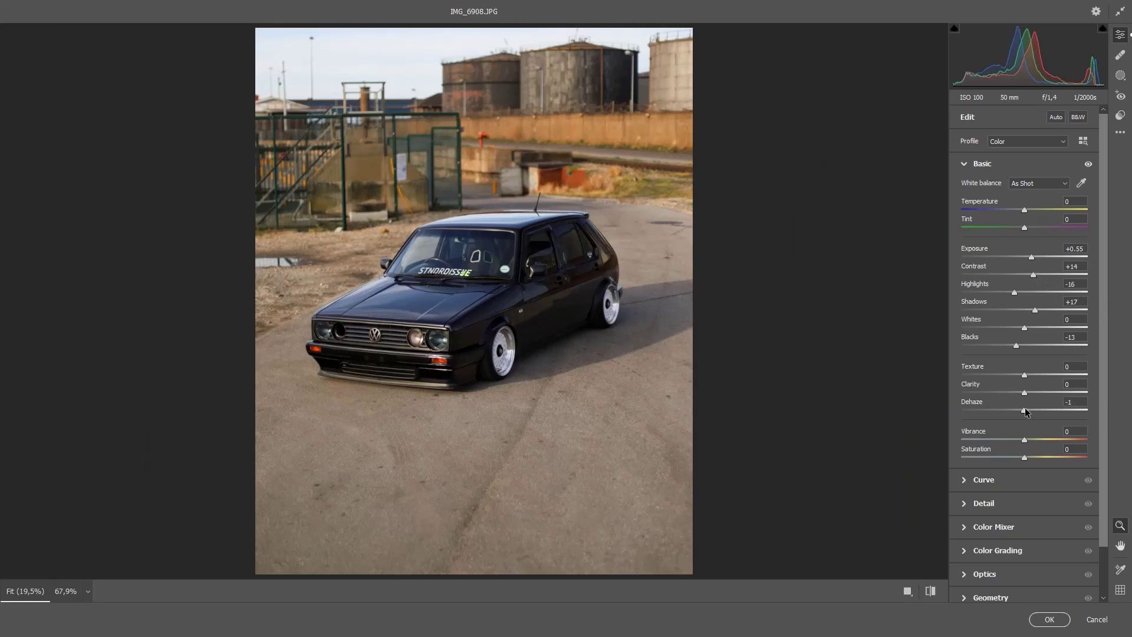
{"action": "left_click_drag", "start_coordinate": [1026, 412], "coordinate": [1029, 414]}
{"action": "left_click", "coordinate": [416, 330]}
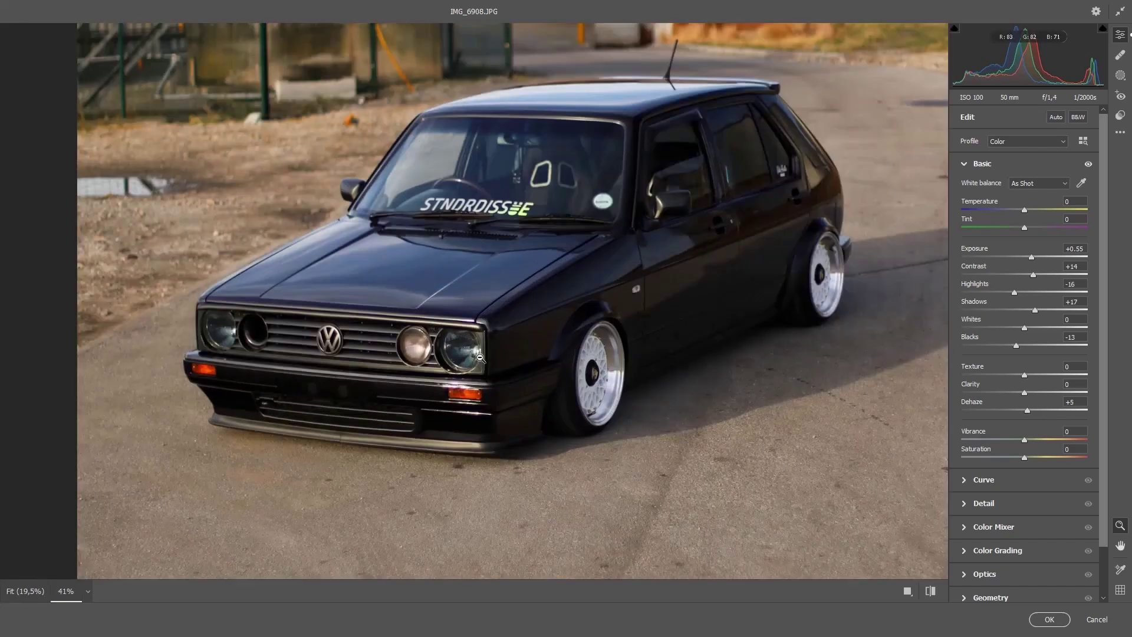
{"action": "left_click", "coordinate": [480, 358], "text": "alt"}
- Compare the photo with and without the Basic adjustments and apply the Camera Raw edits to Layer 1
{"action": "left_click", "coordinate": [1089, 164]}
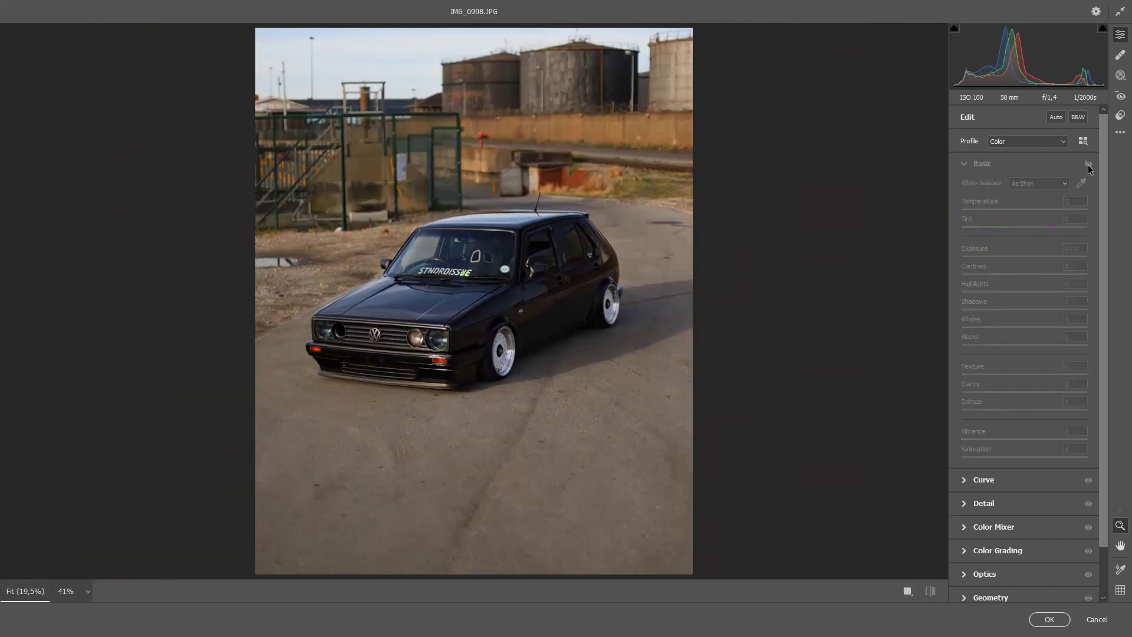
{"action": "left_click", "coordinate": [1089, 165]}
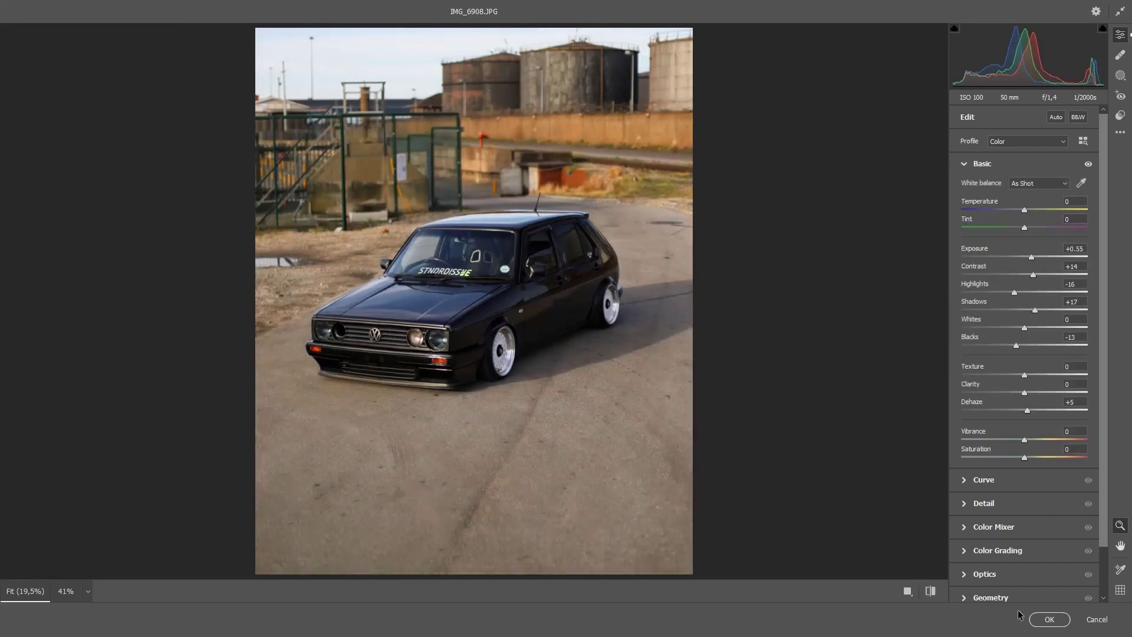
{"action": "left_click", "coordinate": [1036, 619]}
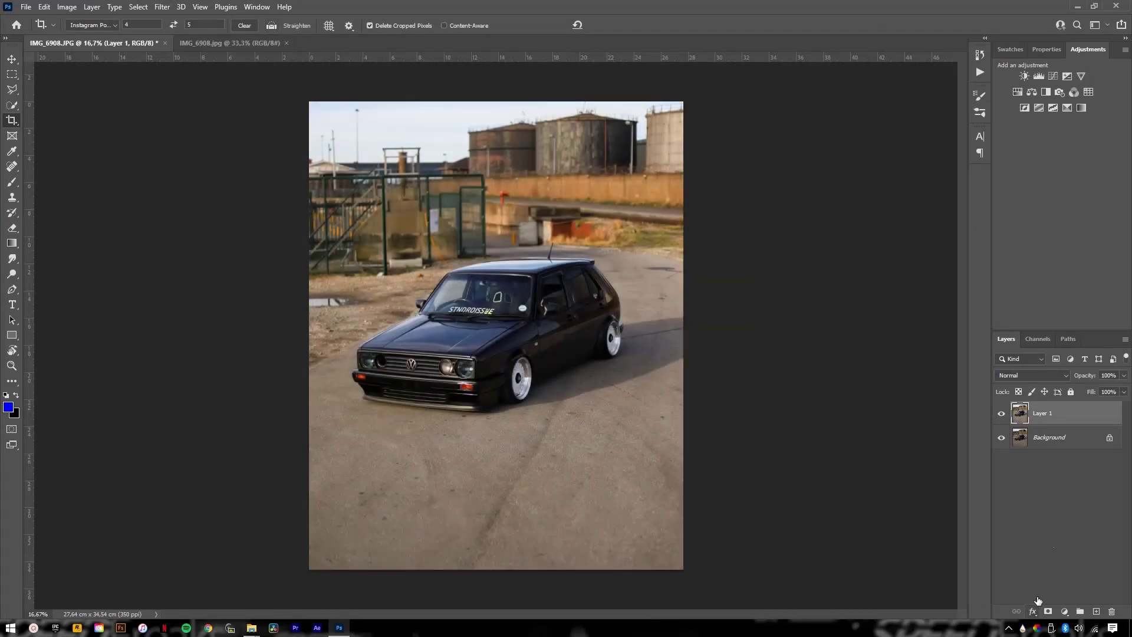
- Duplicate Layer 1
{"action": "right_click", "coordinate": [1063, 414]}
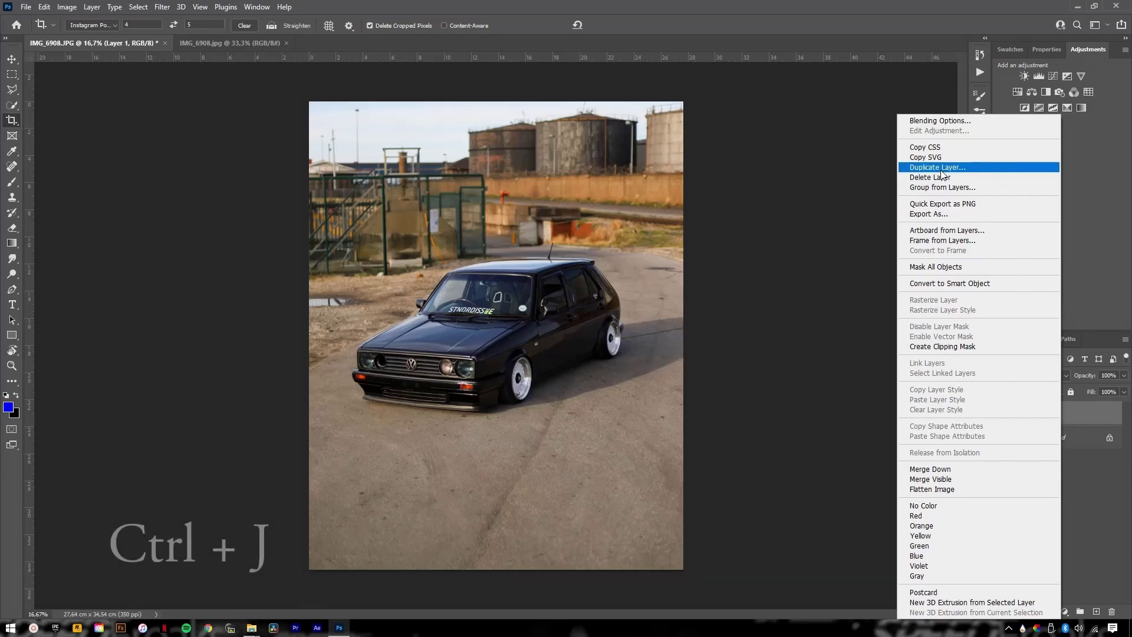
{"action": "left_click", "coordinate": [844, 342]}
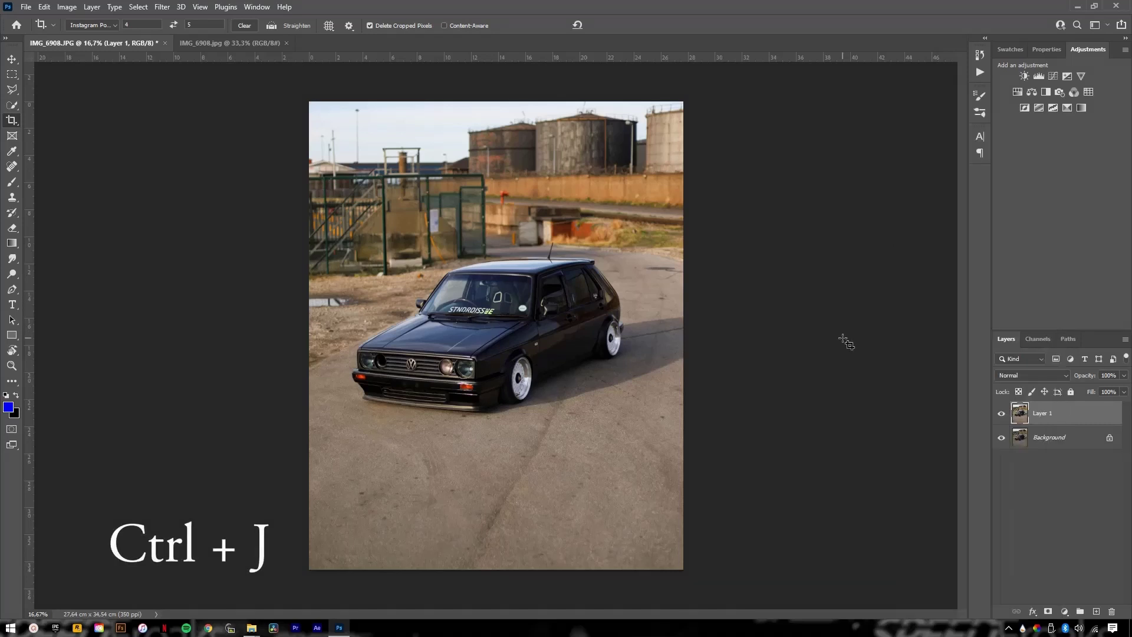
{"action": "key", "text": "ctrl+j"}
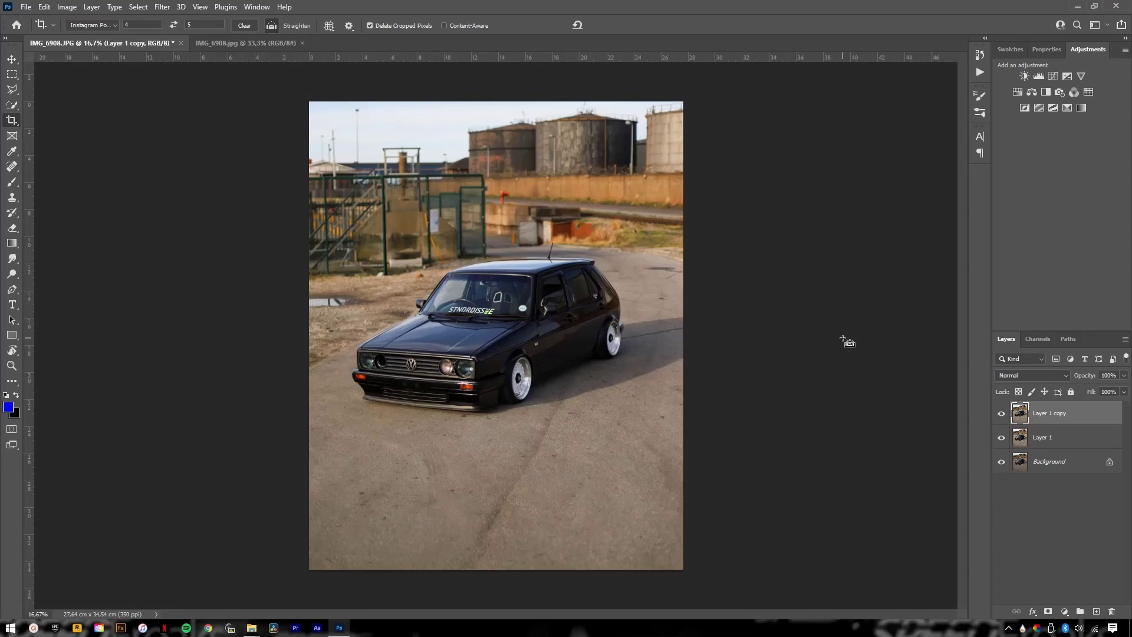
- Raise Clarity on the Layer 1 copy with the Camera Raw Filter and apply the edit
{"action": "key", "text": "ctrl+shift+a"}
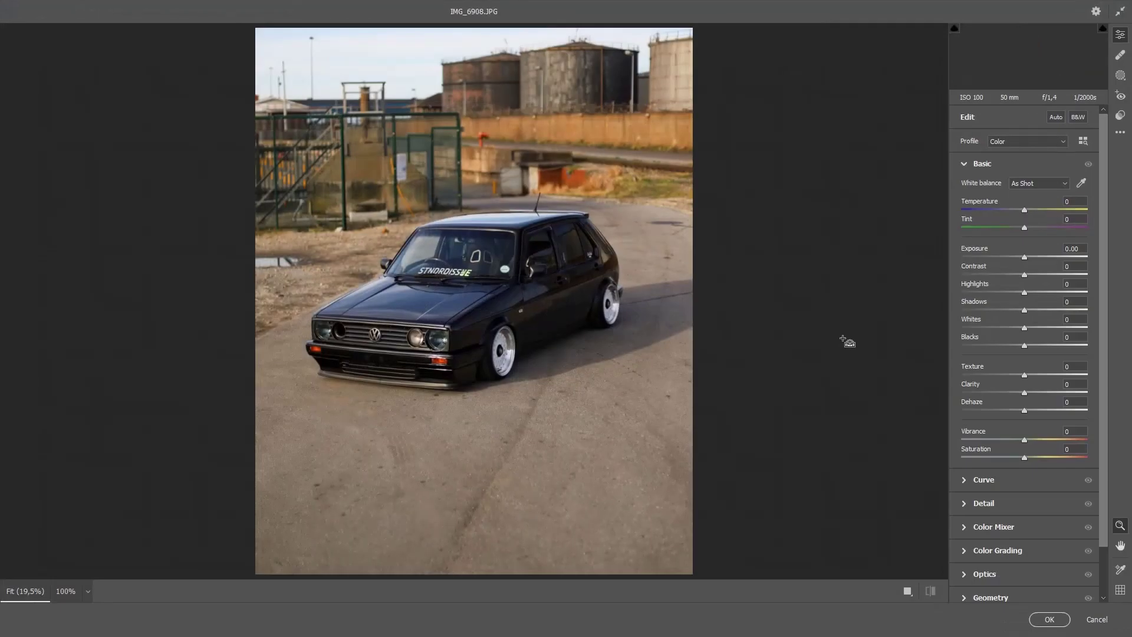
{"action": "left_click", "coordinate": [1039, 391]}
{"action": "left_click", "coordinate": [1041, 391]}
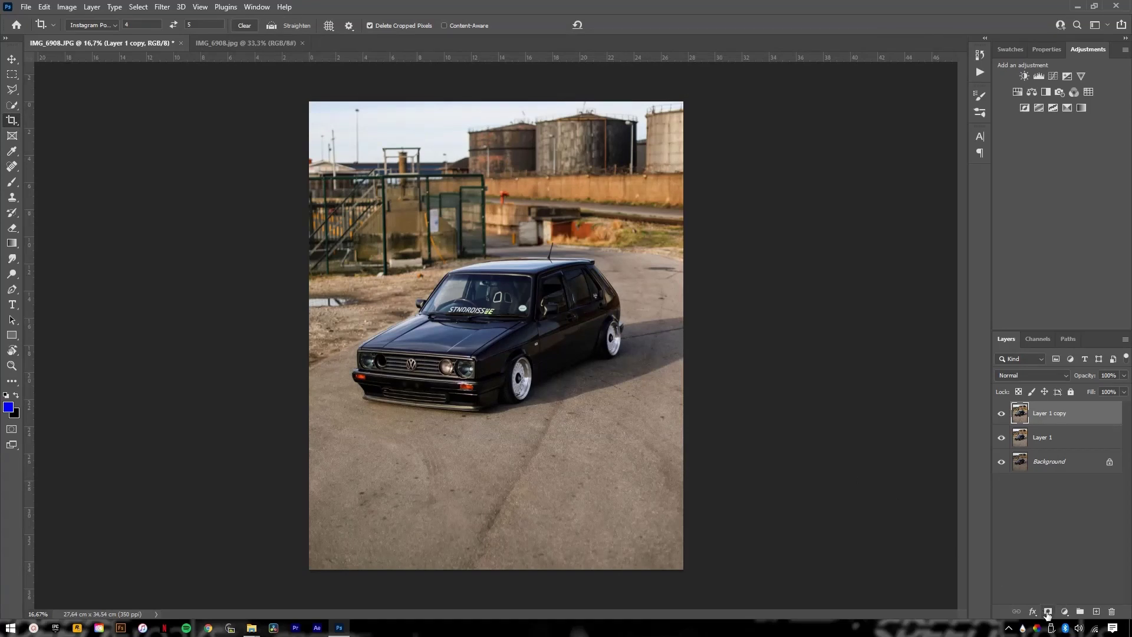
- Add a layer mask to the Layer 1 copy, invert it to black, and delete it without applying it
{"action": "left_click", "coordinate": [1047, 612]}
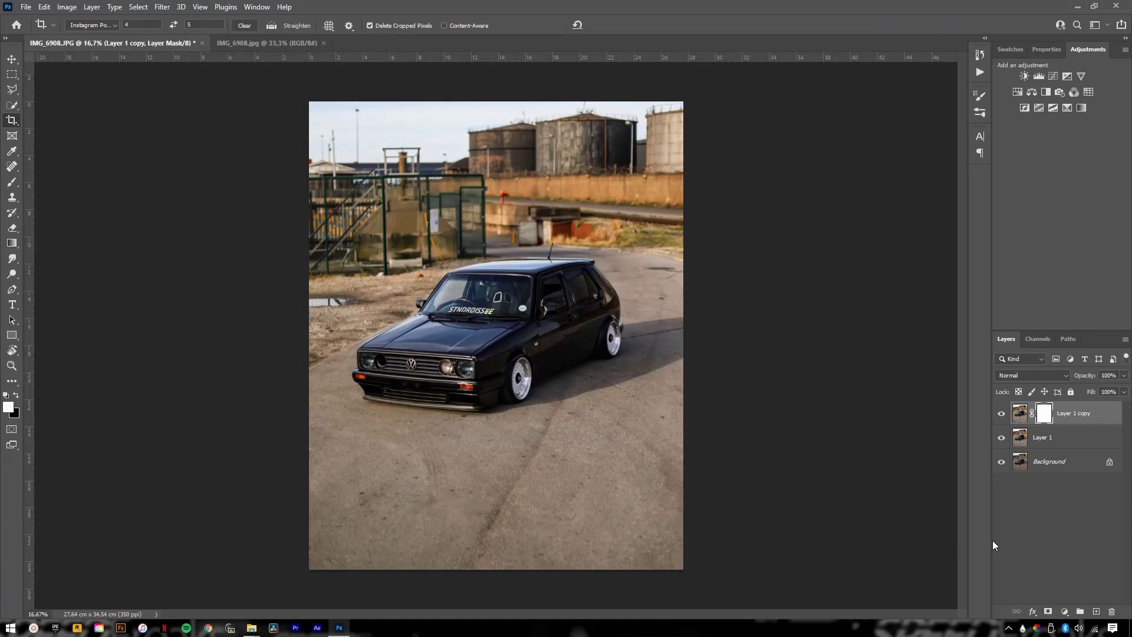
{"action": "key", "text": "ctrl+i"}
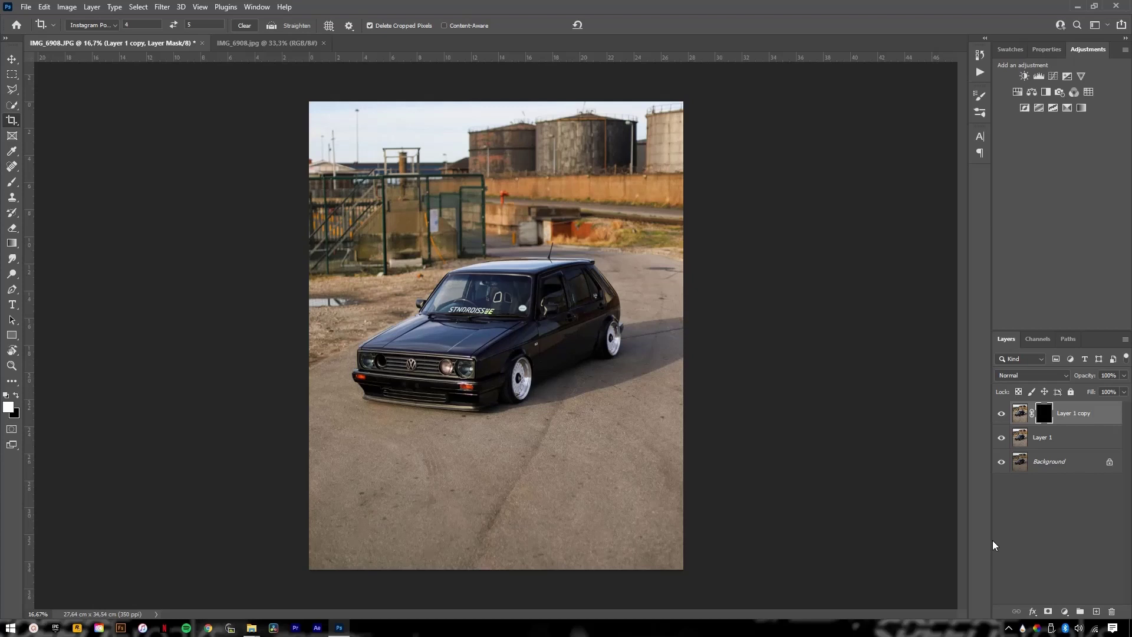
{"action": "key", "text": "ctrl+i"}
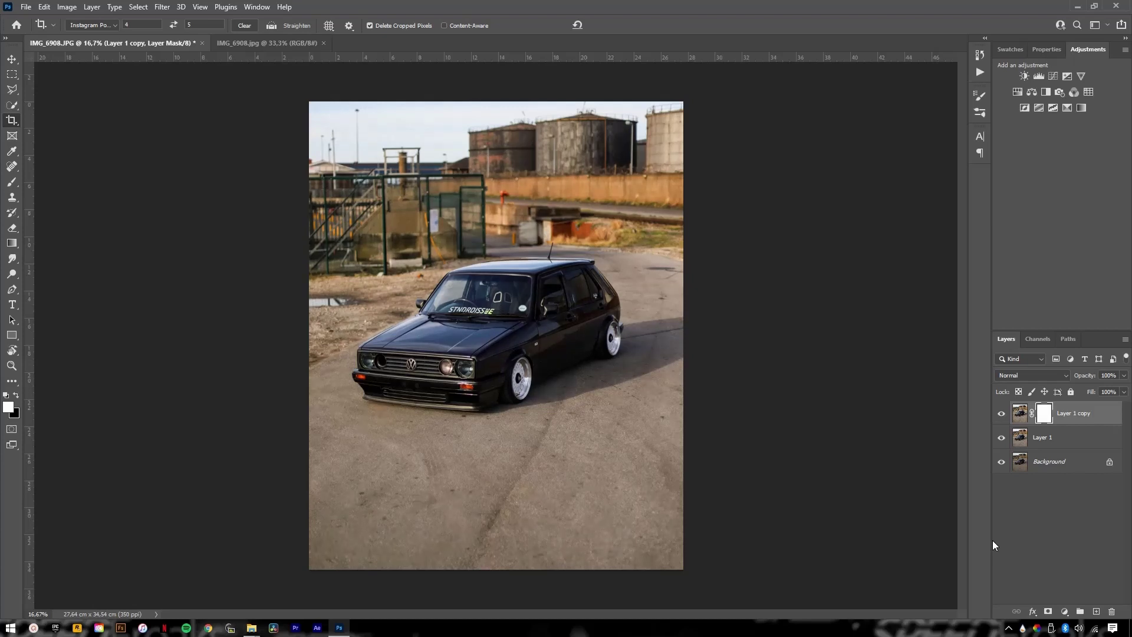
{"action": "key", "text": "ctrl+i"}
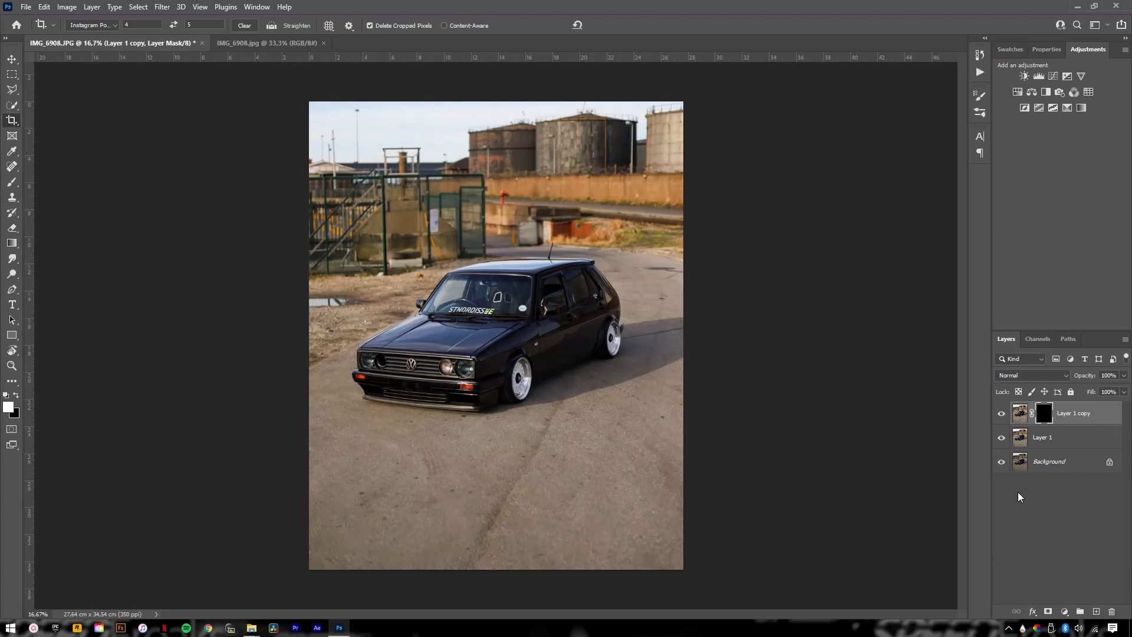
{"action": "left_click_drag", "start_coordinate": [1044, 412], "coordinate": [1112, 615]}
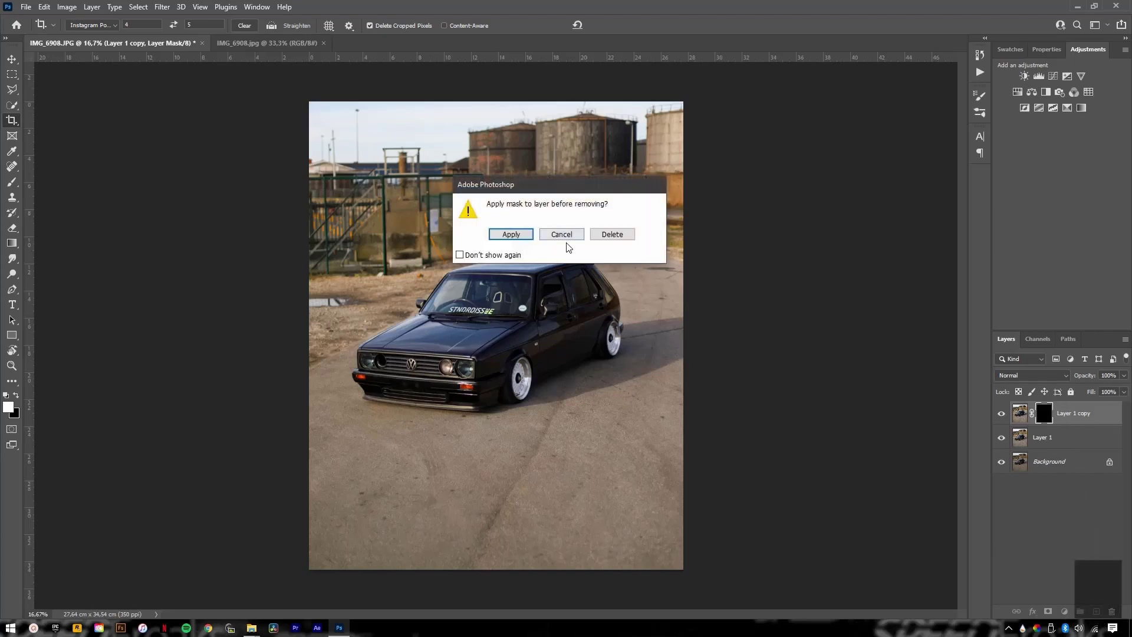
{"action": "left_click", "coordinate": [611, 233]}
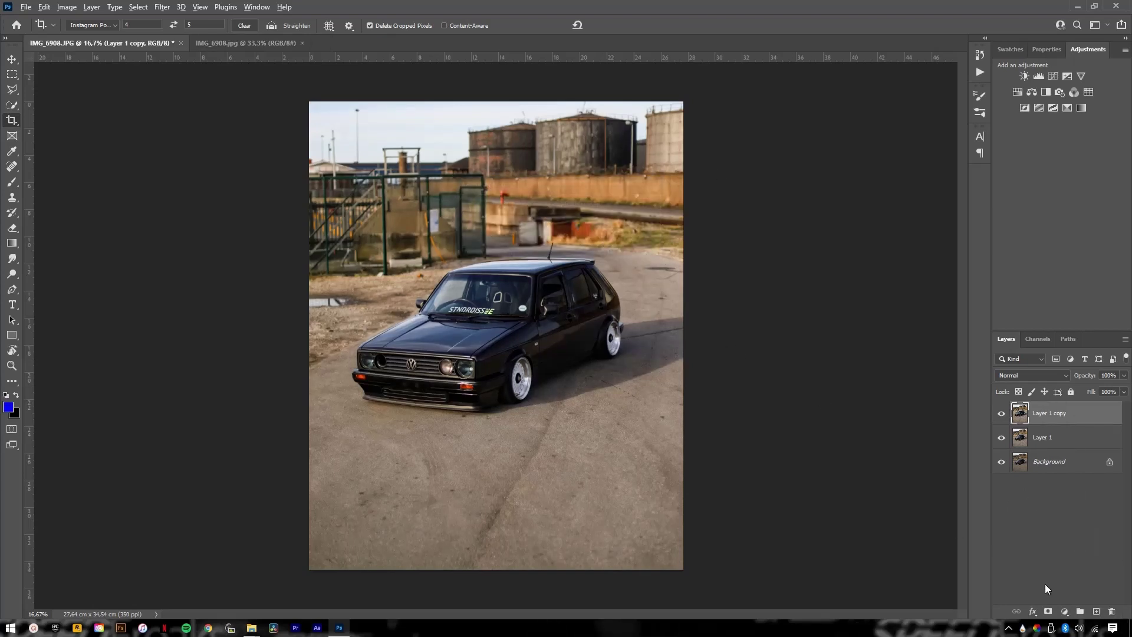
- Add a black layer mask to the Layer 1 copy and target the mask with the Brush tool
{"action": "left_click", "coordinate": [1051, 612], "text": "alt"}
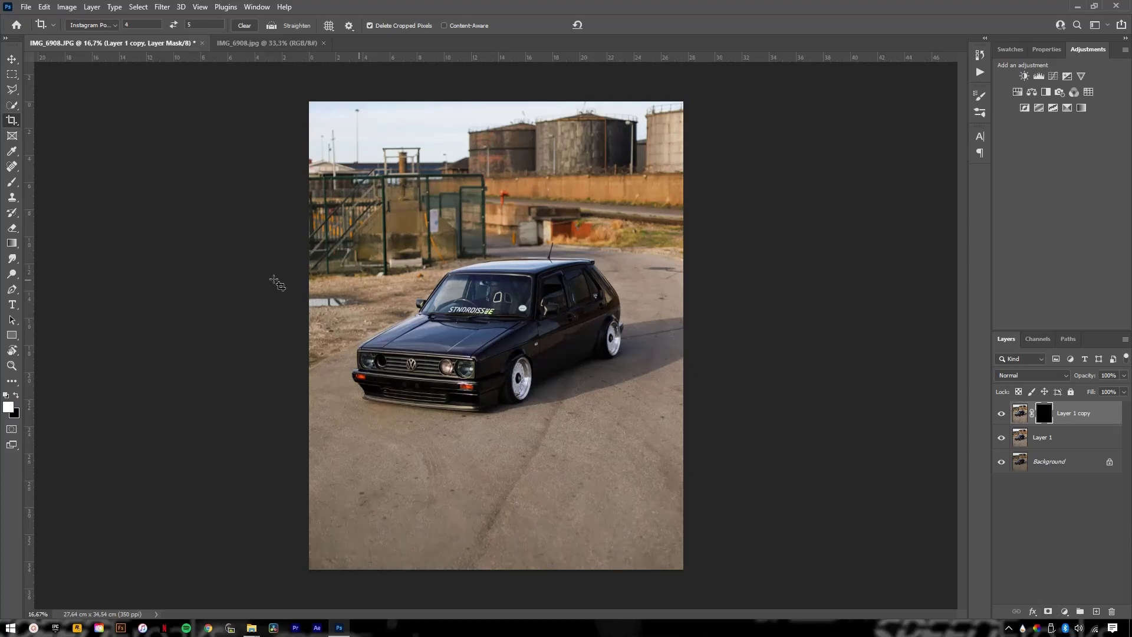
{"action": "key", "text": "b"}
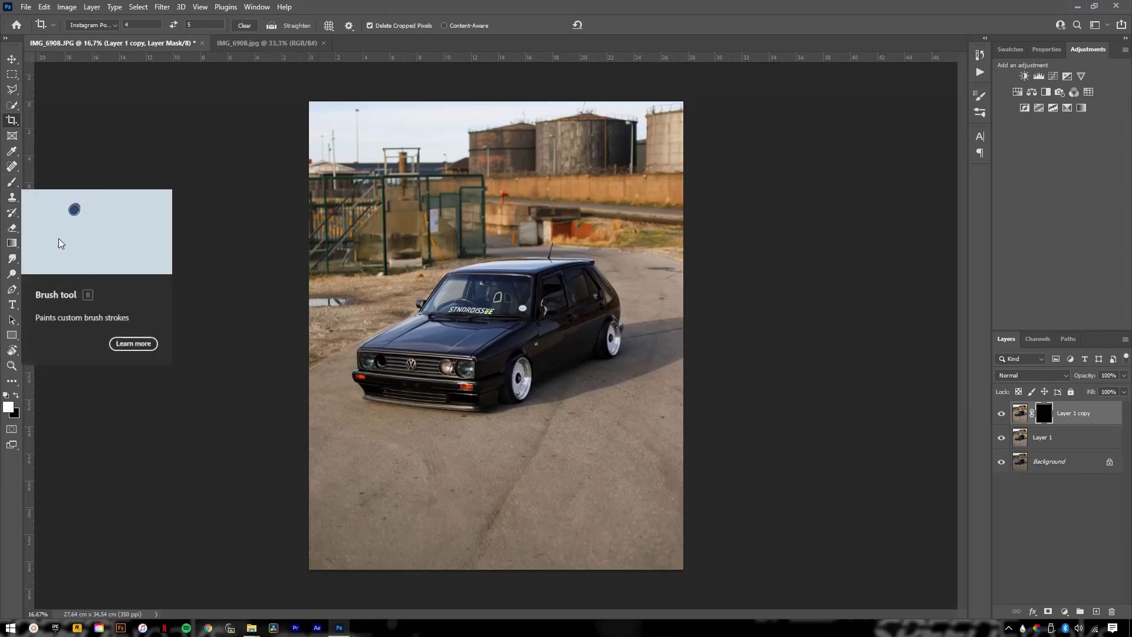
{"action": "left_click", "coordinate": [205, 276]}
{"action": "key", "text": "Escape"}
{"action": "key", "text": "b"}
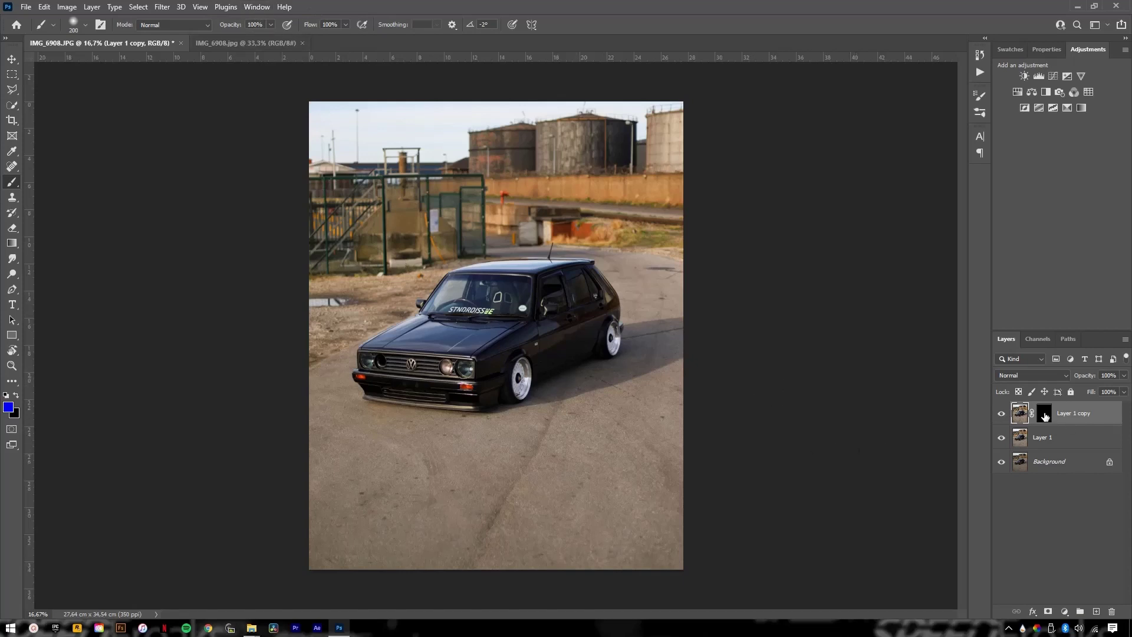
{"action": "left_click", "coordinate": [1044, 414]}
- Paint white on the mask over the car's grille, bumper, hood and front wheel, enlarging the soft brush for the bigger areas
{"action": "key", "text": "ctrl+plus"}
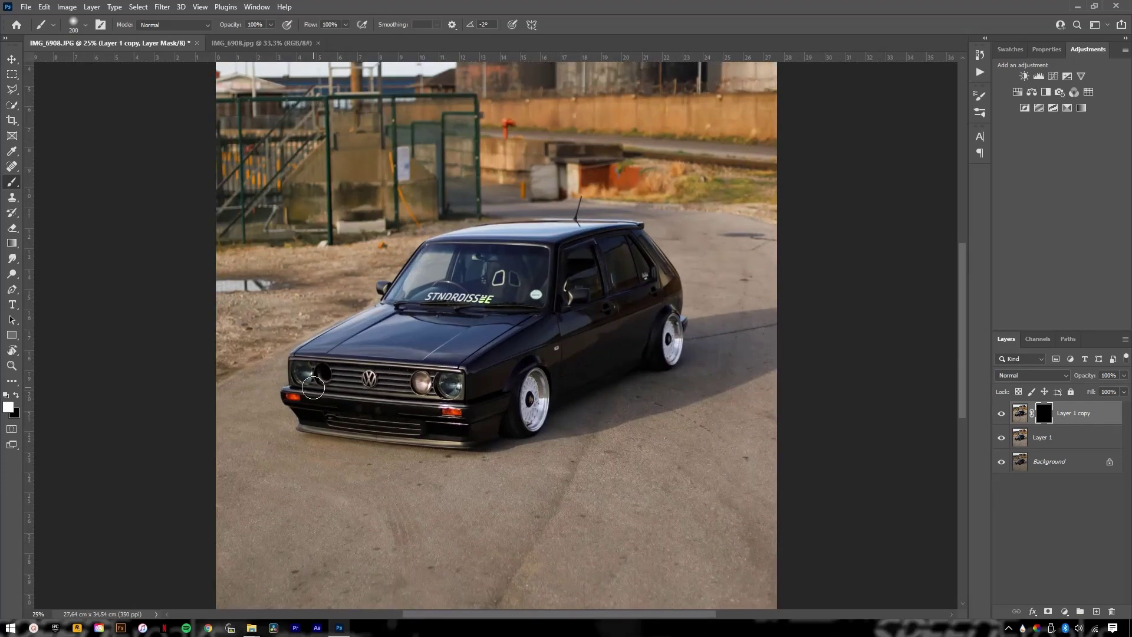
{"action": "left_click_drag", "start_coordinate": [370, 401], "coordinate": [393, 411]}
{"action": "mouse_move", "coordinate": [435, 398]}
{"action": "left_mouse_down"}
{"action": "mouse_move", "coordinate": [308, 406]}
{"action": "mouse_move", "coordinate": [293, 394]}
{"action": "left_mouse_up"}
{"action": "left_click_drag", "start_coordinate": [369, 419], "coordinate": [389, 420]}
{"action": "key", "text": "bracketright"}
{"action": "key", "text": "bracketright"}
{"action": "key", "text": "bracketright"}
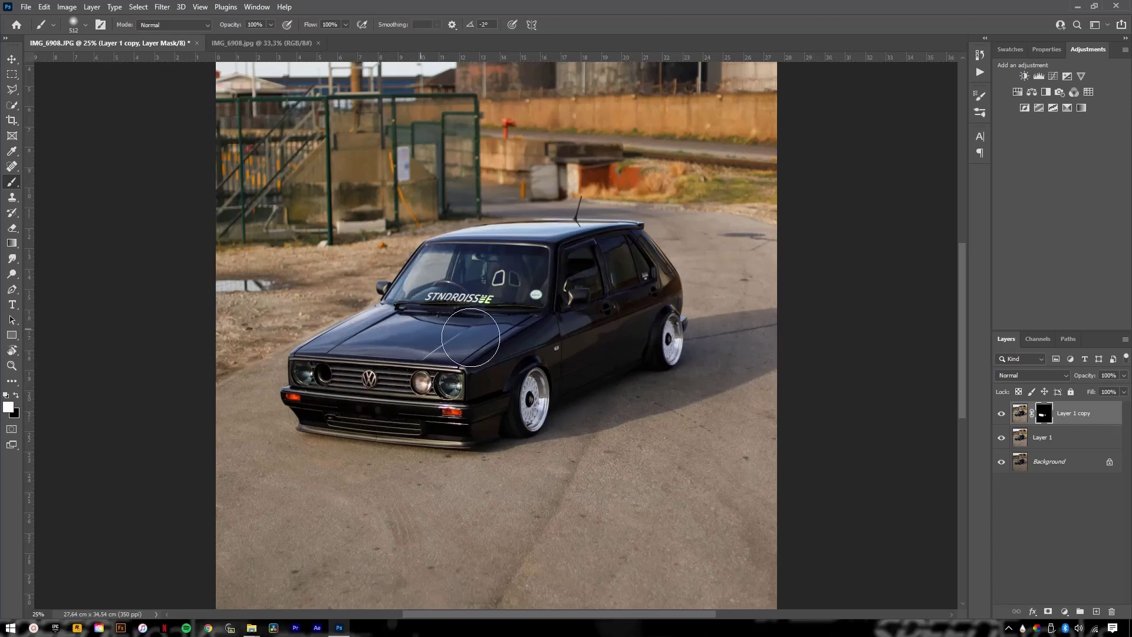
{"action": "mouse_move", "coordinate": [523, 380]}
{"action": "left_mouse_down"}
{"action": "mouse_move", "coordinate": [460, 415]}
{"action": "mouse_move", "coordinate": [475, 425]}
{"action": "left_mouse_up"}
- Paint white on the mask across the asphalt in front of the car and check the coverage with the mask overlay
{"action": "key", "text": "ctrl+minus"}
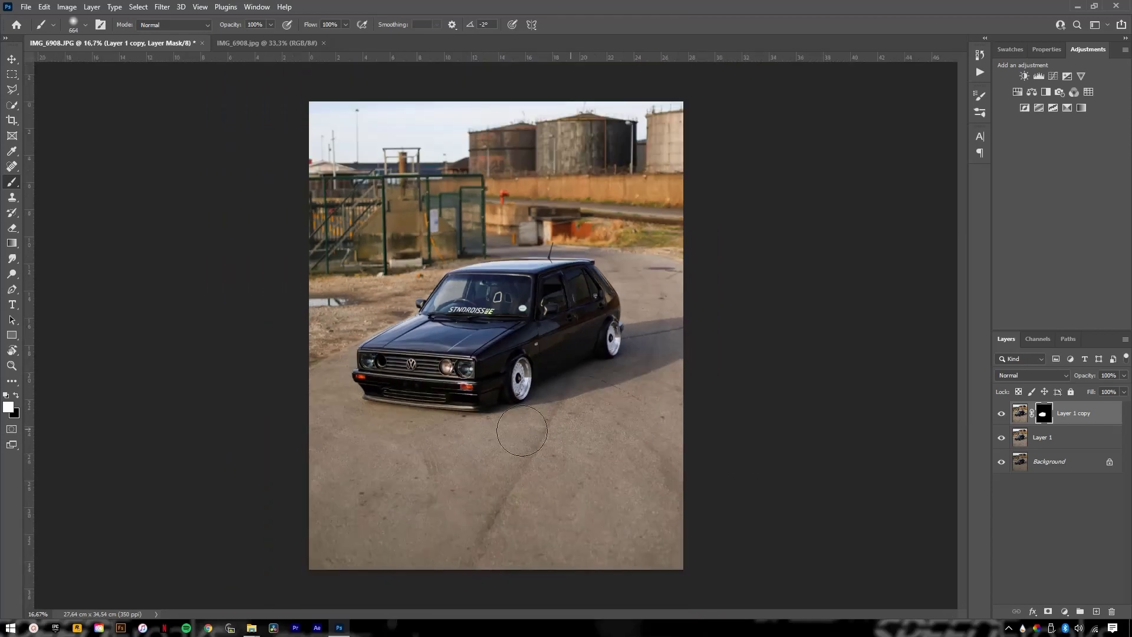
{"action": "left_click_drag", "start_coordinate": [480, 442], "coordinate": [516, 450]}
{"action": "mouse_move", "coordinate": [671, 432]}
{"action": "left_mouse_down"}
{"action": "mouse_move", "coordinate": [395, 444]}
{"action": "mouse_move", "coordinate": [313, 427]}
{"action": "left_mouse_up"}
{"action": "key", "text": "backslash"}
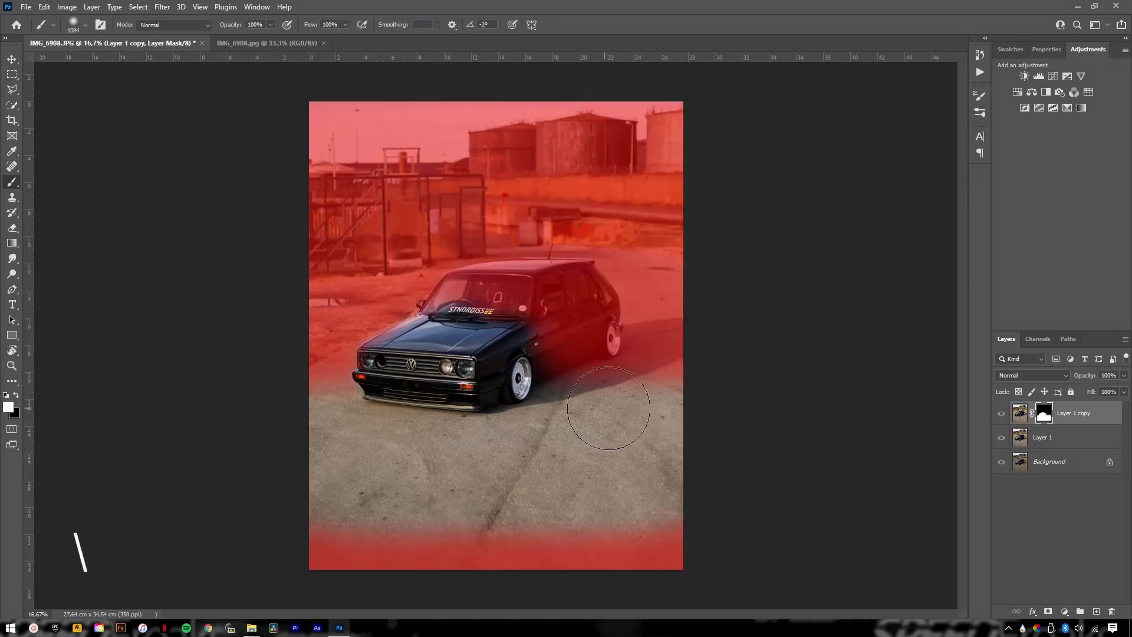
{"action": "key", "text": "backslash"}
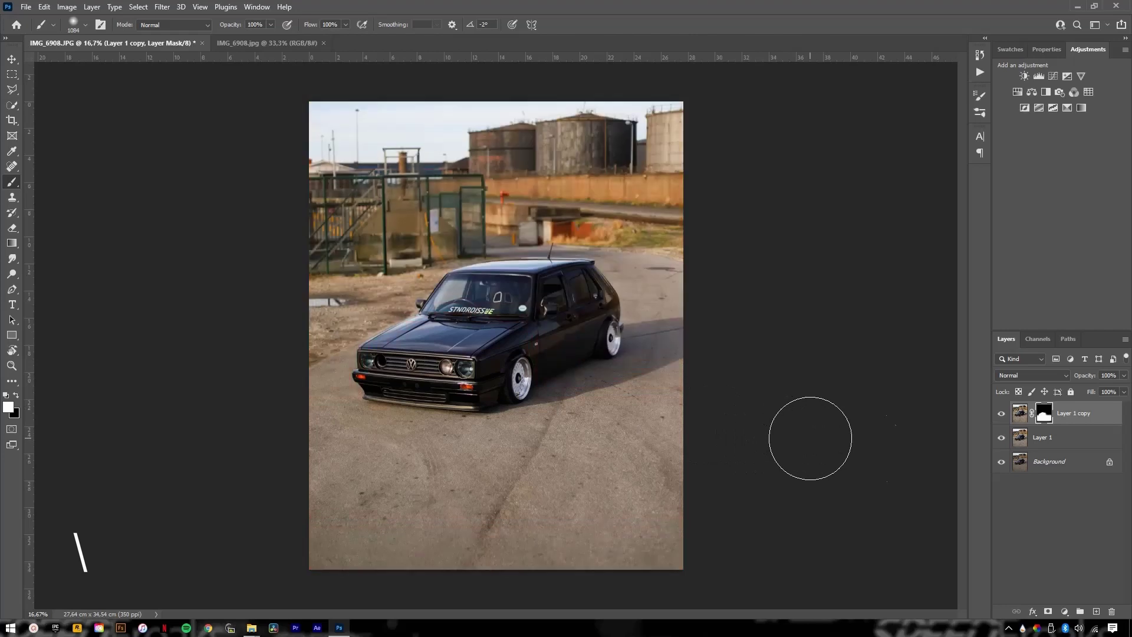
- Examine the masked clarity on the car's windscreen, hood, grille and wheel up close, and compare the full photo with and without Layer 1 copy
{"action": "key", "text": "ctrl+plus"}
{"action": "key", "text": "ctrl+plus"}
{"action": "key", "text": "ctrl+plus"}
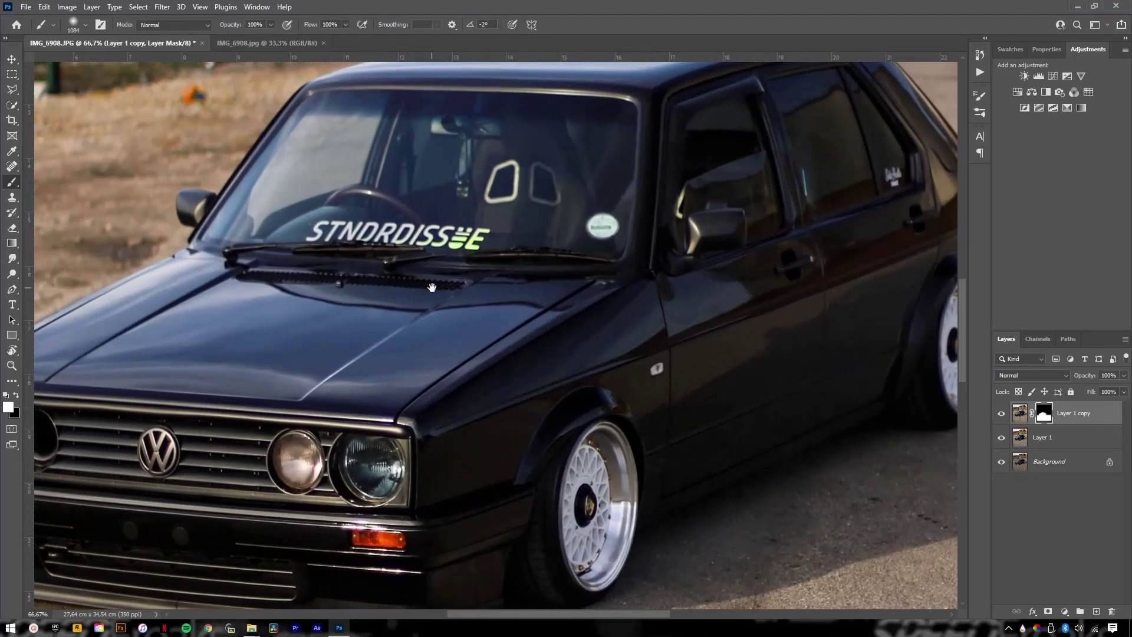
{"action": "left_click_drag", "start_coordinate": [432, 287], "coordinate": [440, 406]}
{"action": "right_click", "coordinate": [492, 360], "text": "alt"}
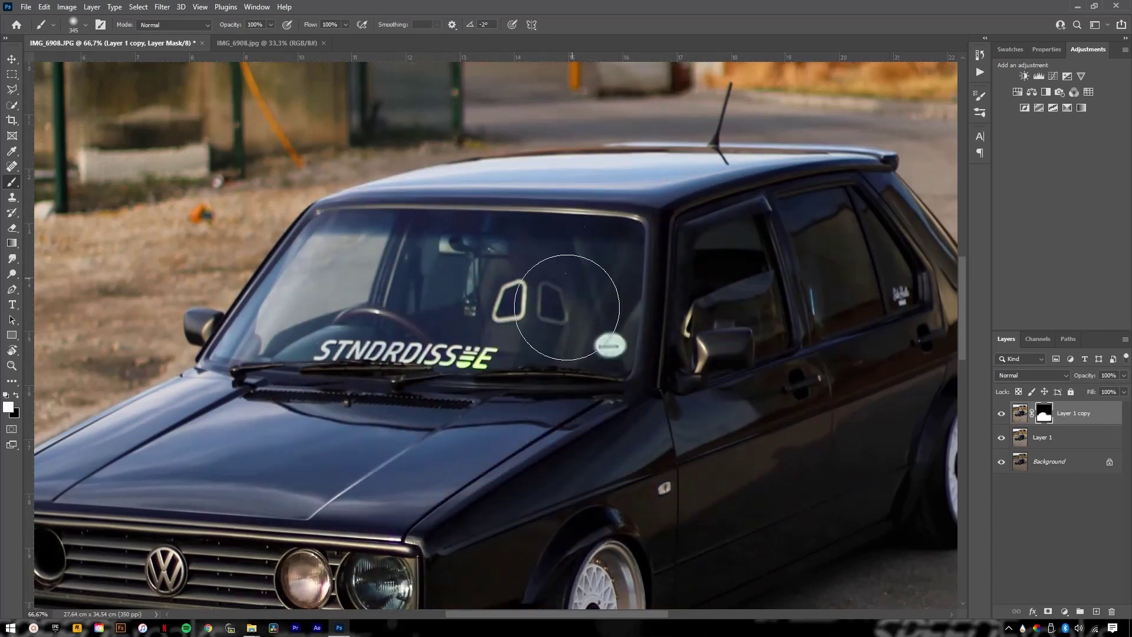
{"action": "left_click_drag", "start_coordinate": [510, 428], "coordinate": [558, 283]}
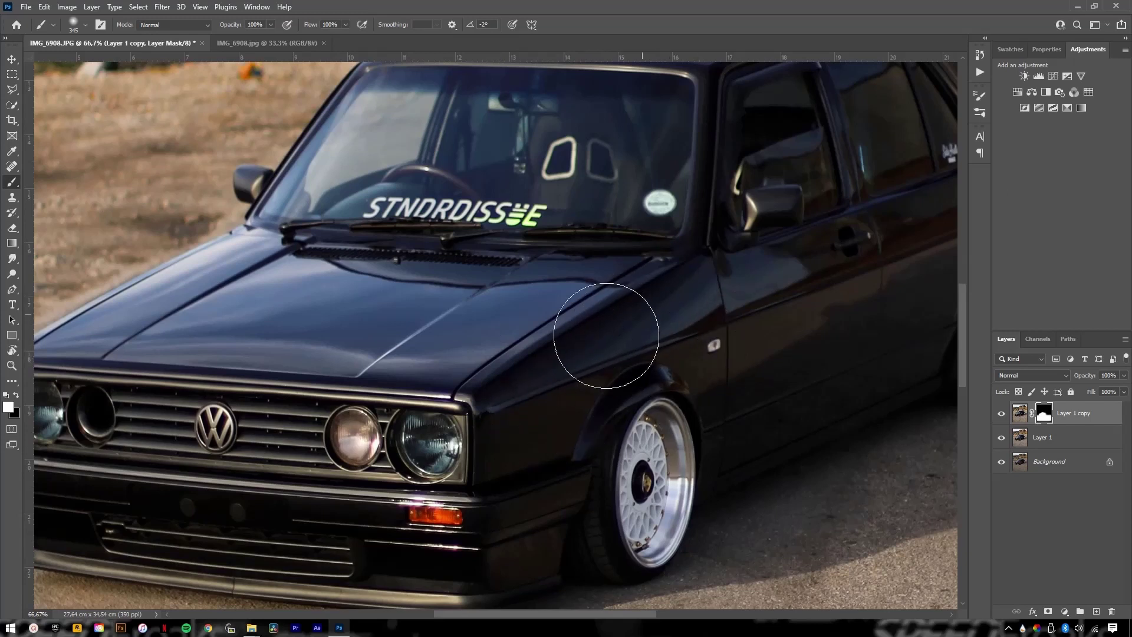
{"action": "left_click_drag", "start_coordinate": [430, 493], "coordinate": [514, 347]}
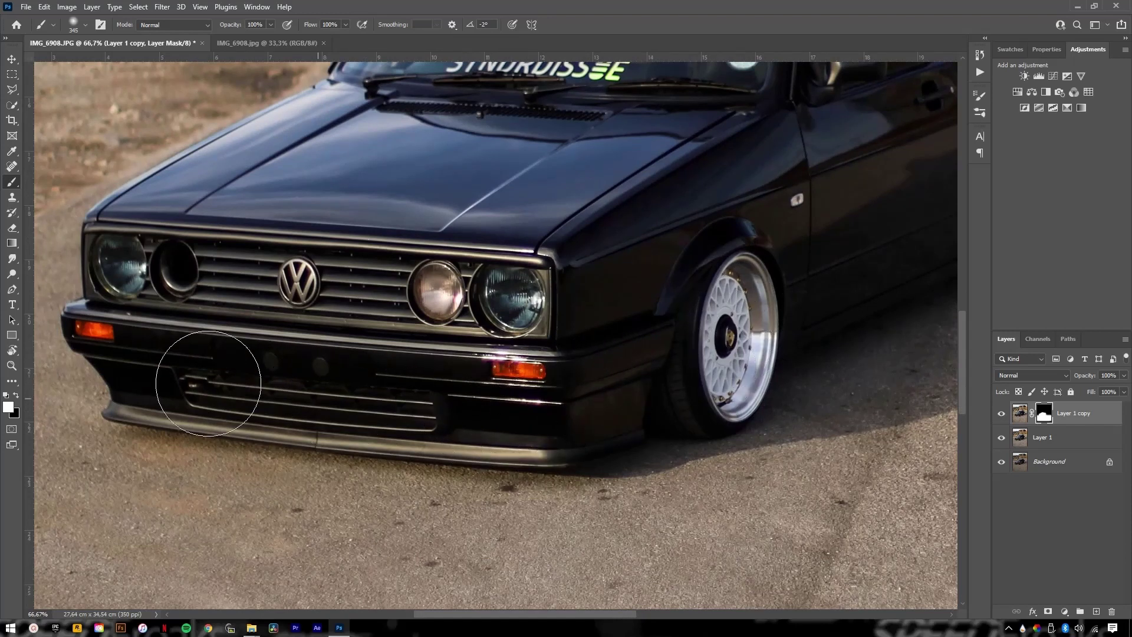
{"action": "key", "text": "ctrl+0"}
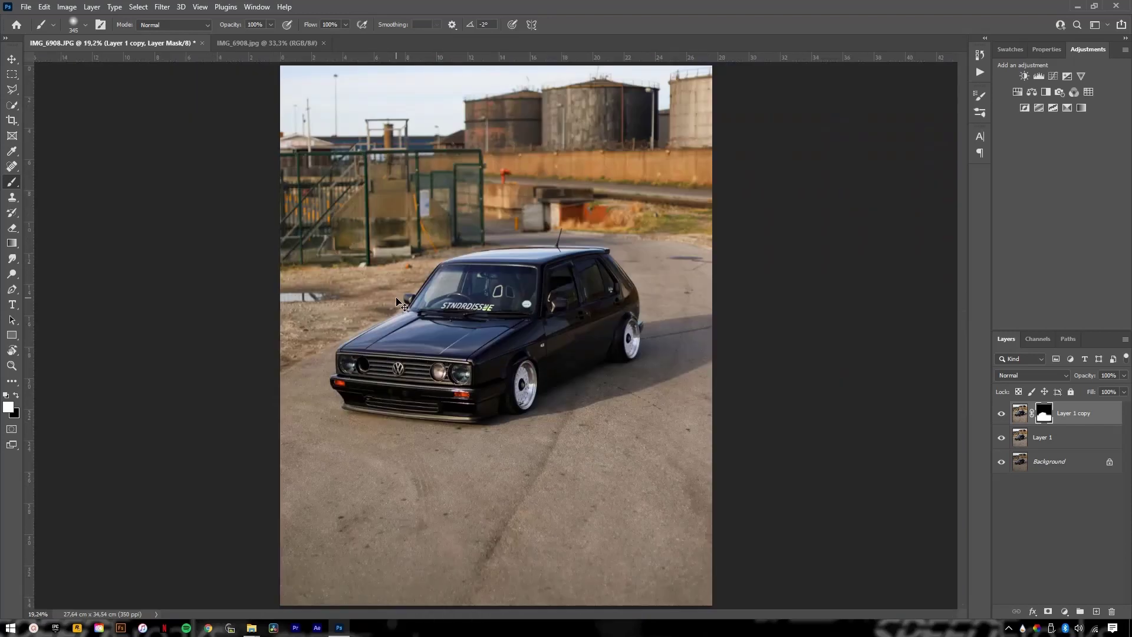
{"action": "left_click", "coordinate": [1001, 414]}
{"action": "left_click", "coordinate": [1001, 414]}
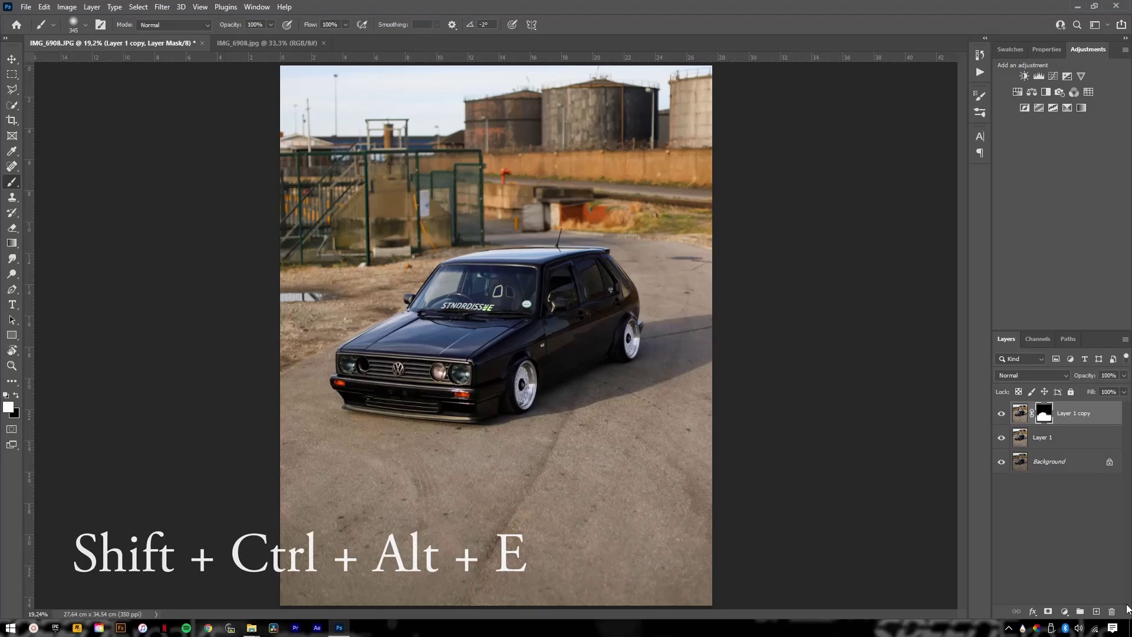
- Stamp all visible layers into a new layer and desaturate the asphalt tones with Camera Raw's targeted adjustment to Oranges -96 and Yellows -57
{"action": "key", "text": "shift+ctrl+alt+e"}
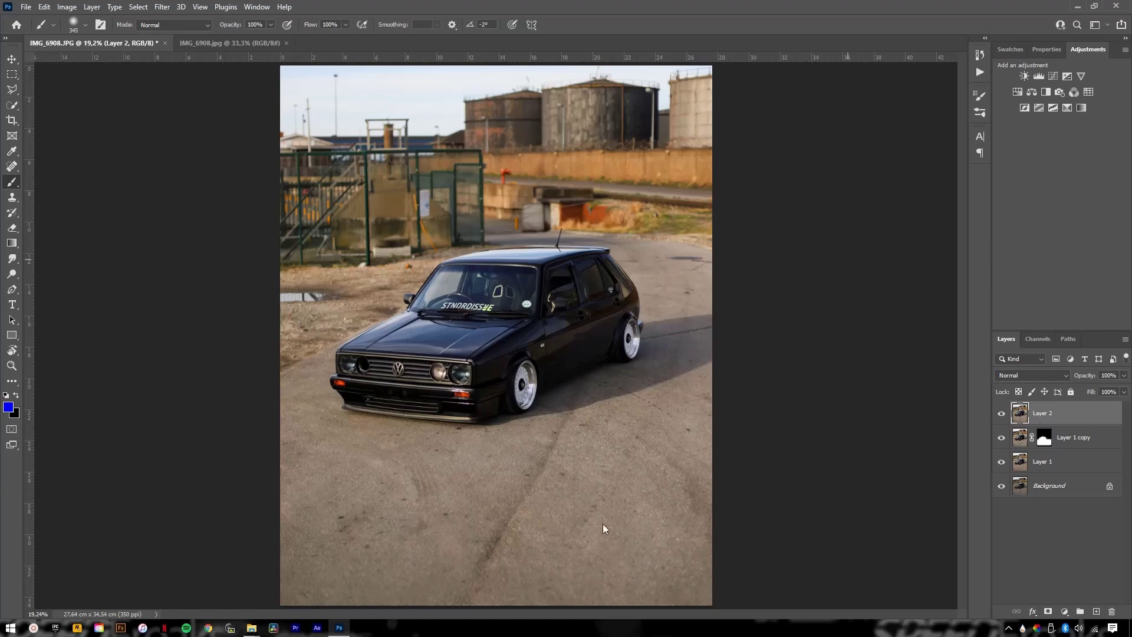
{"action": "key", "text": "shift+ctrl+a"}
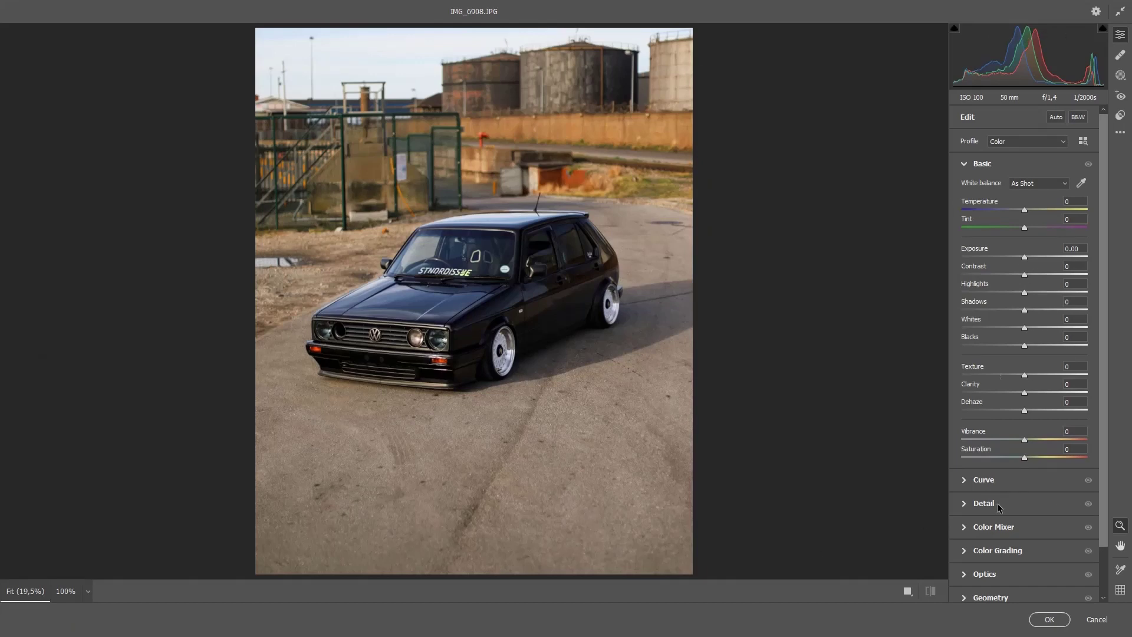
{"action": "left_click", "coordinate": [967, 530]}
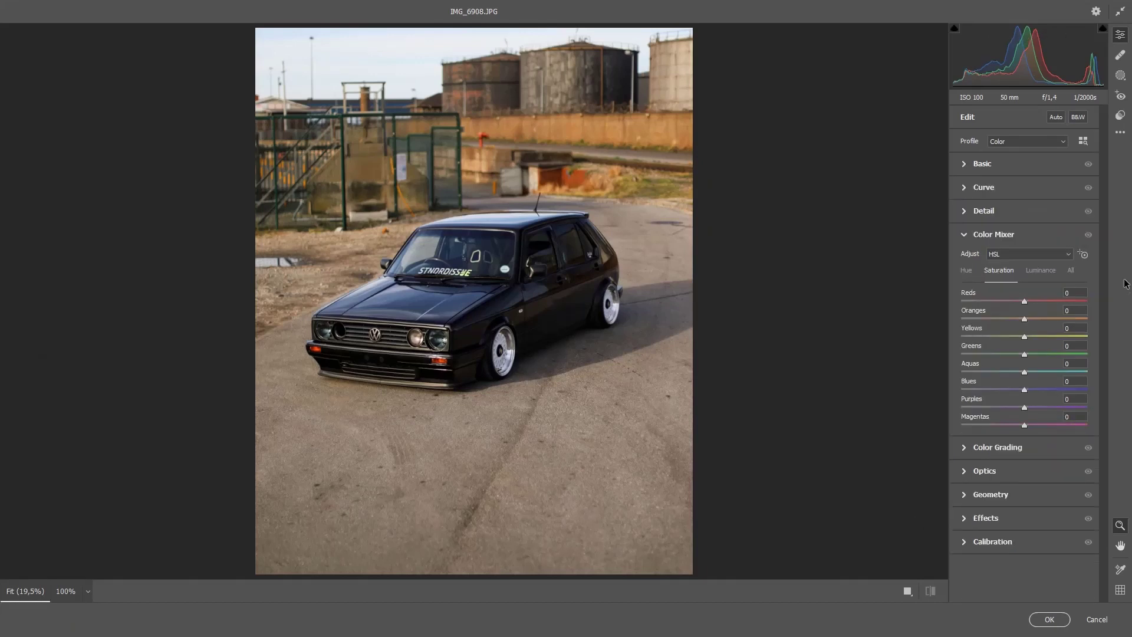
{"action": "left_click", "coordinate": [1083, 257]}
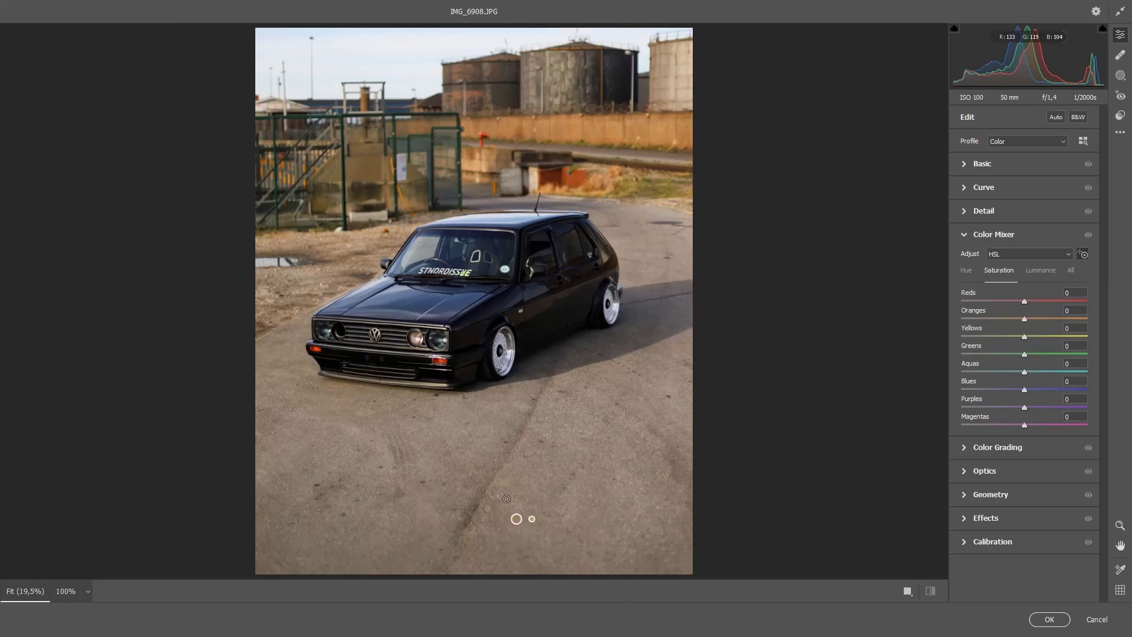
{"action": "left_click_drag", "start_coordinate": [562, 482], "coordinate": [461, 482]}
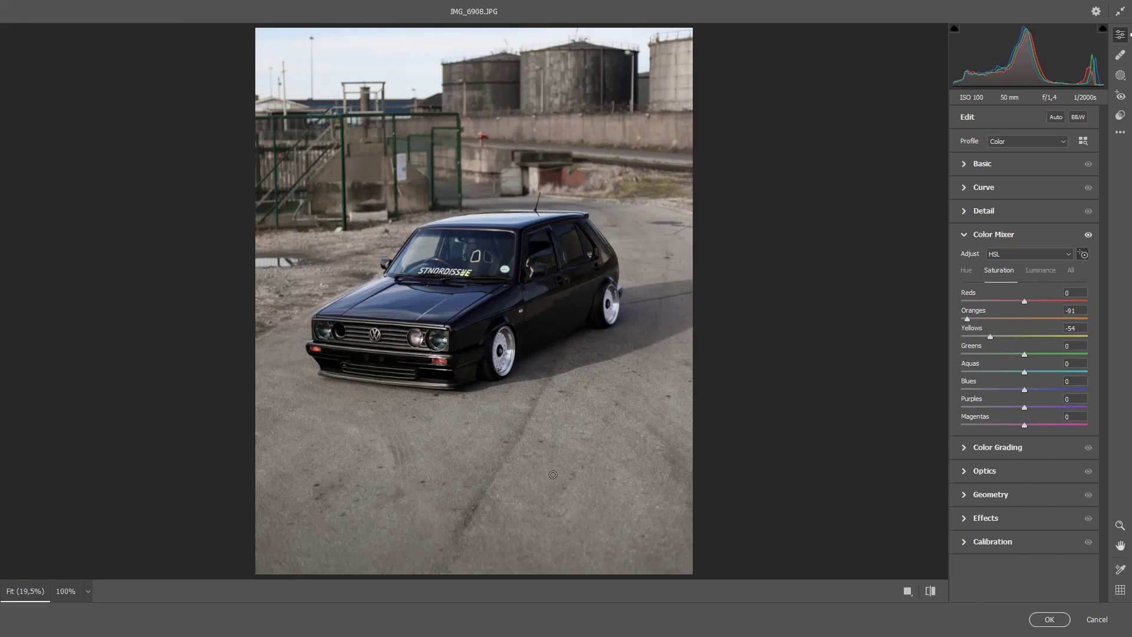
{"action": "left_click_drag", "start_coordinate": [553, 476], "coordinate": [447, 476]}
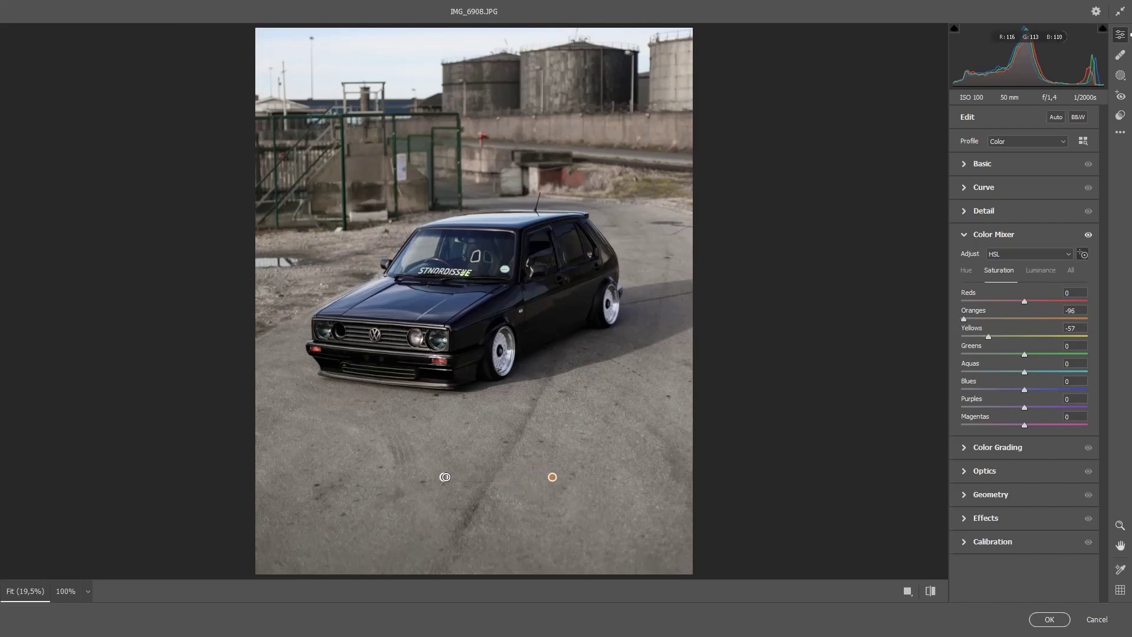
{"action": "left_click", "coordinate": [1048, 619]}
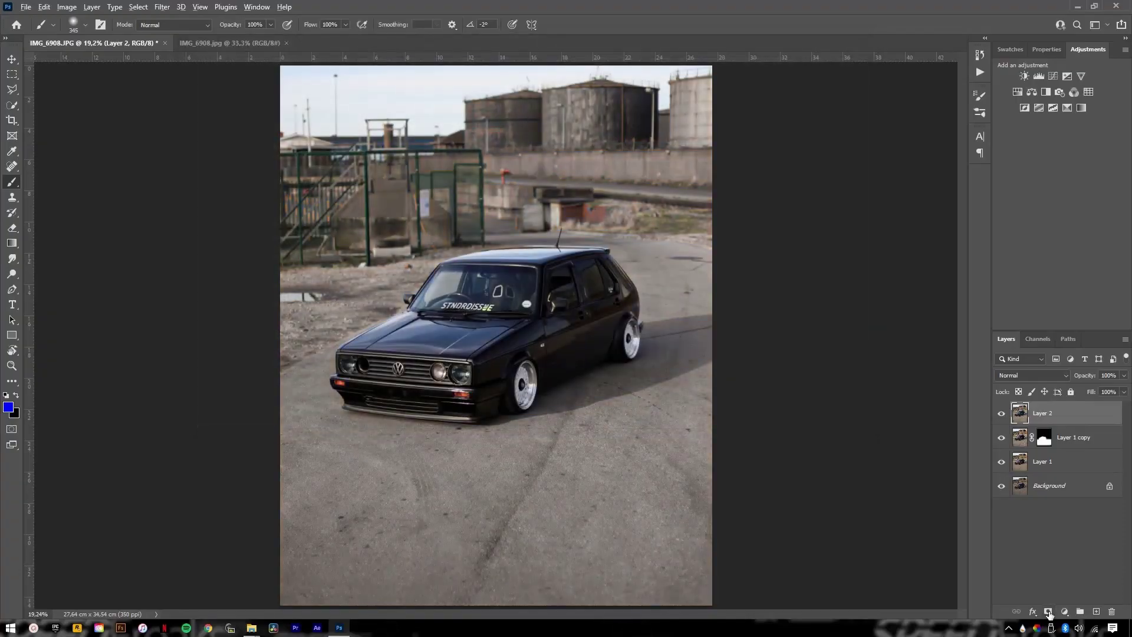
- Add a black layer mask to Layer 2 and compare the photo with the mask disabled and enabled
{"action": "left_click", "coordinate": [1049, 612], "text": "alt"}
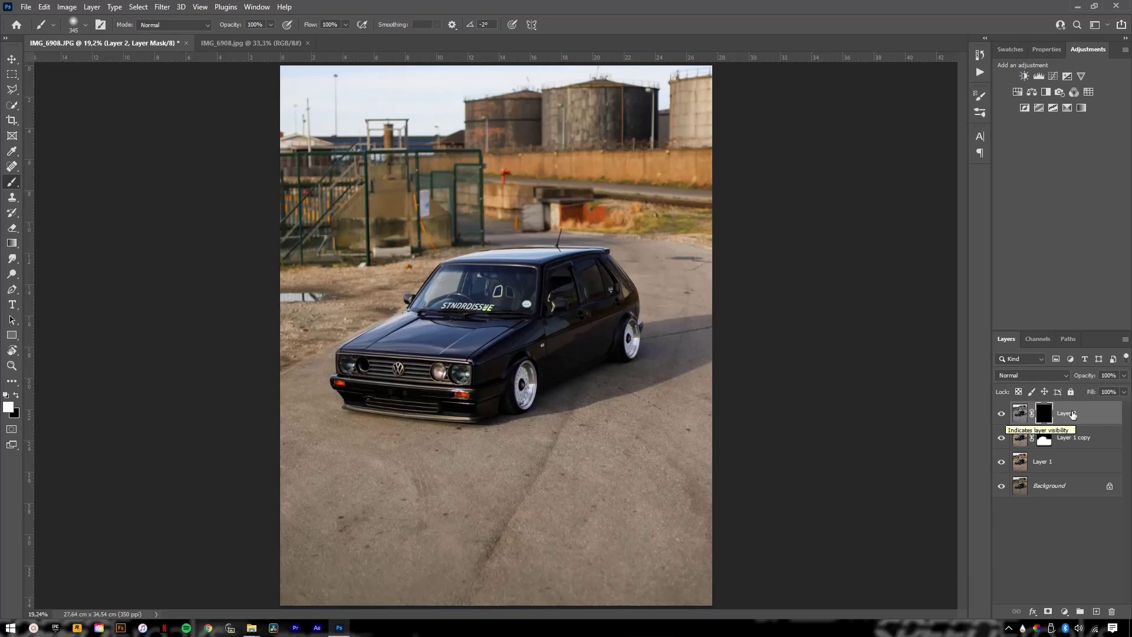
{"action": "left_click", "coordinate": [1048, 417], "text": "shift"}
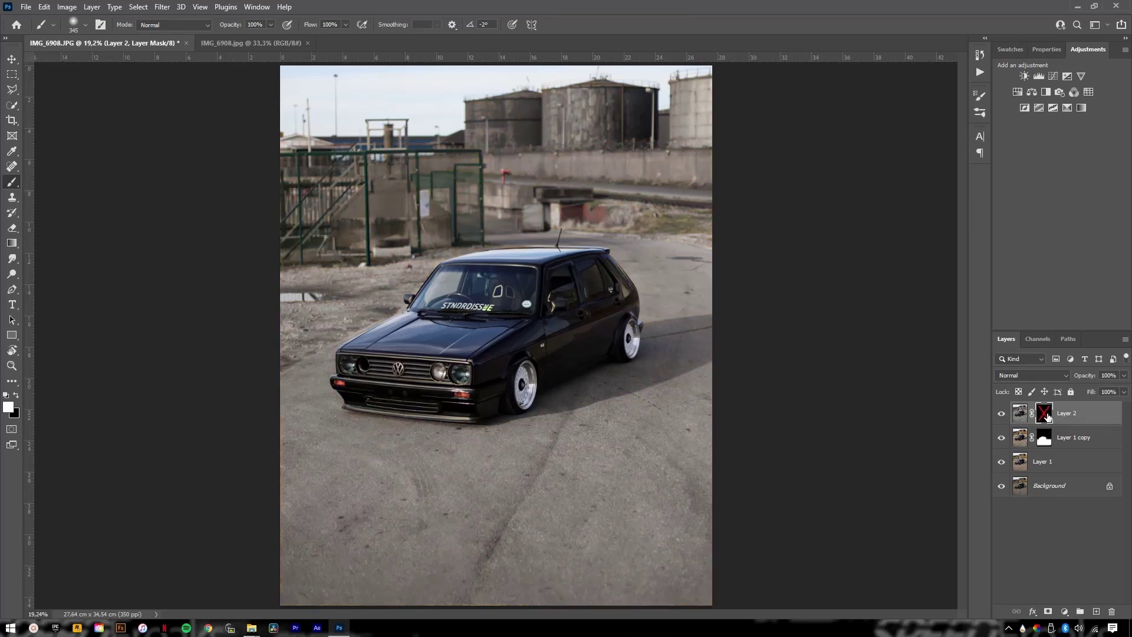
{"action": "left_click", "coordinate": [1047, 416], "text": "shift"}
{"action": "left_click", "coordinate": [1047, 416], "text": "shift"}
{"action": "left_click", "coordinate": [1048, 417], "text": "shift"}
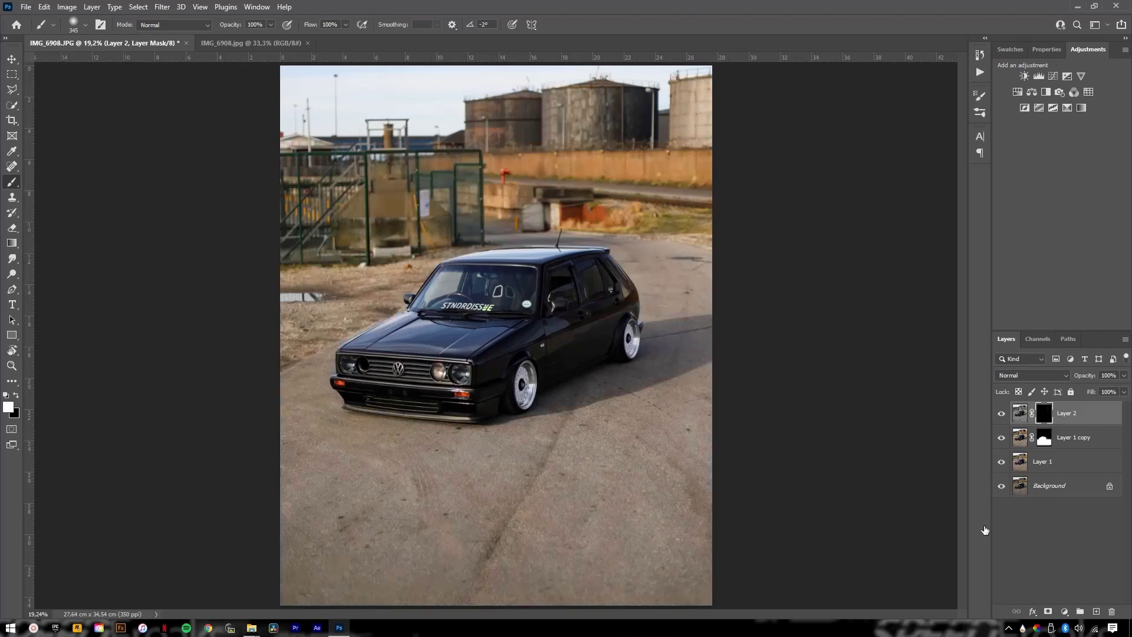
- Select the car as the subject from Layer 2's image, target the layer's mask with white as foreground colour, and invert the selection
{"action": "left_click", "coordinate": [1022, 414]}
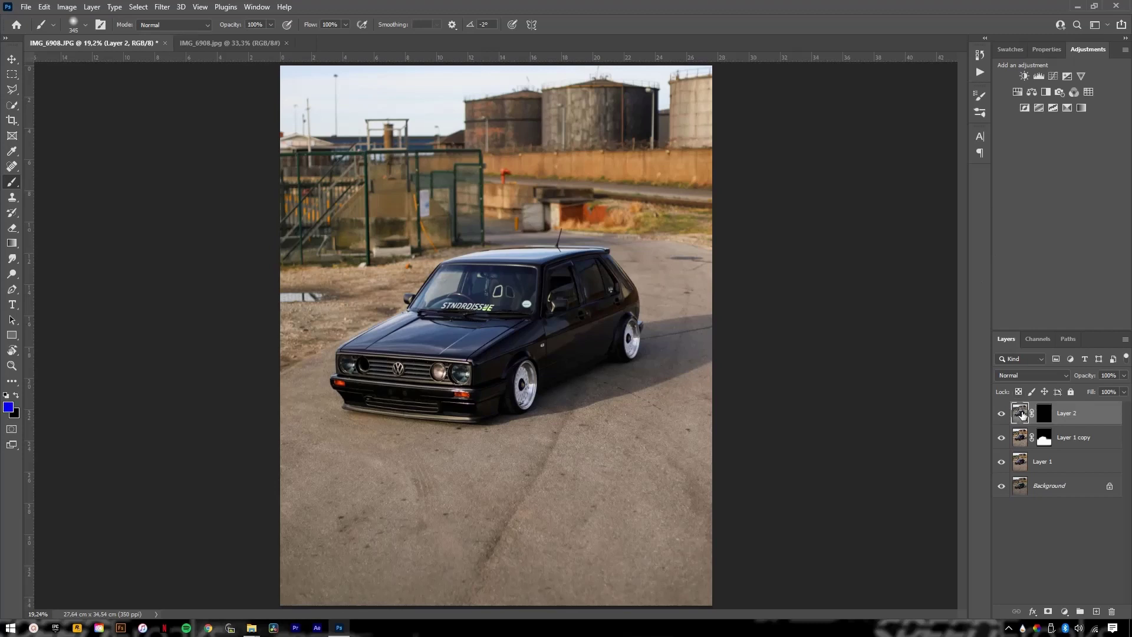
{"action": "left_click", "coordinate": [1053, 50]}
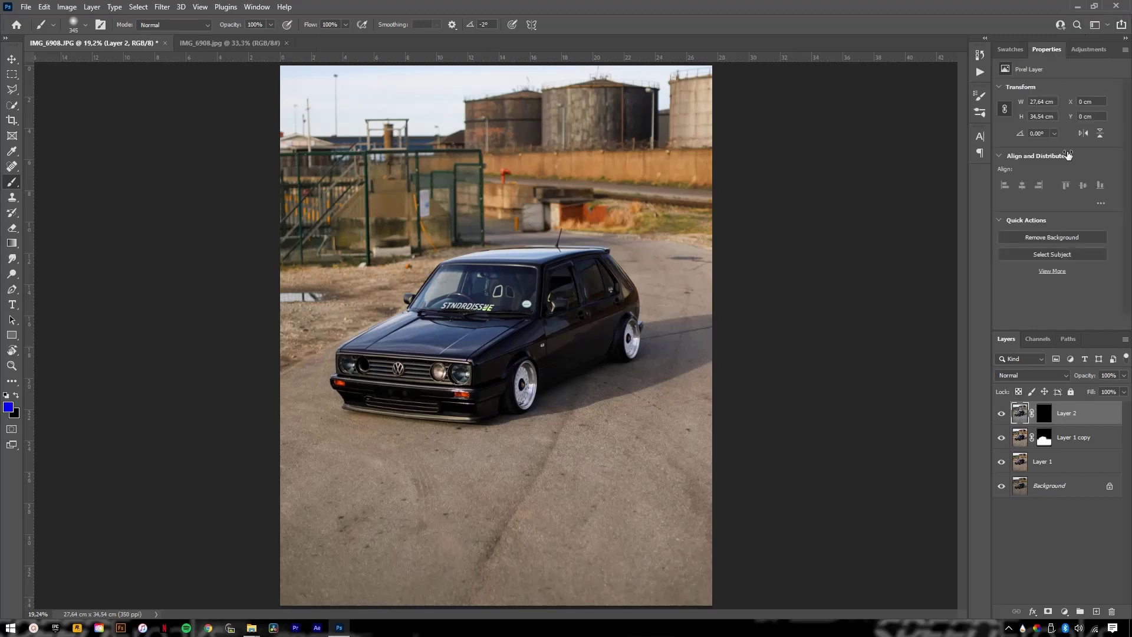
{"action": "left_click", "coordinate": [1034, 253]}
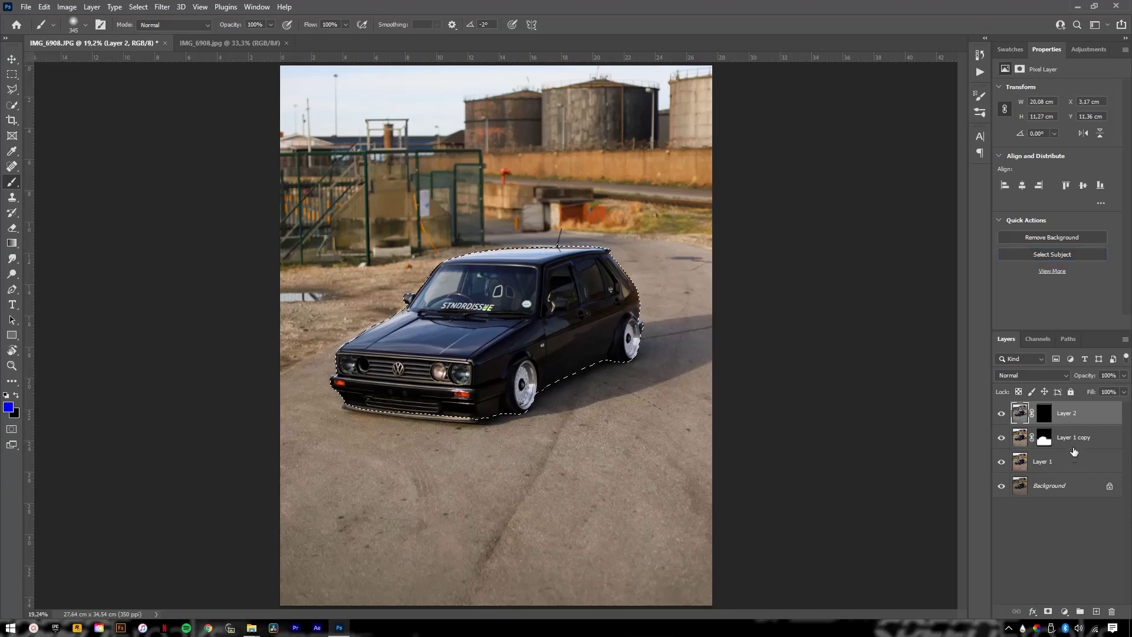
{"action": "left_click", "coordinate": [1043, 413]}
{"action": "key", "text": "d"}
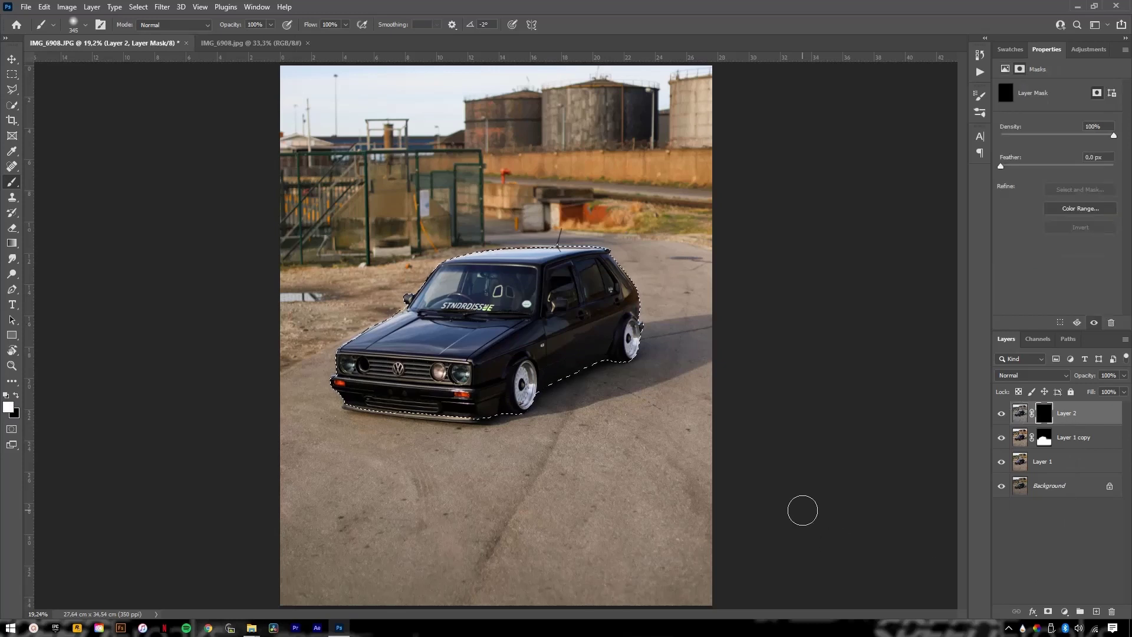
{"action": "key", "text": "ctrl+shift+i"}
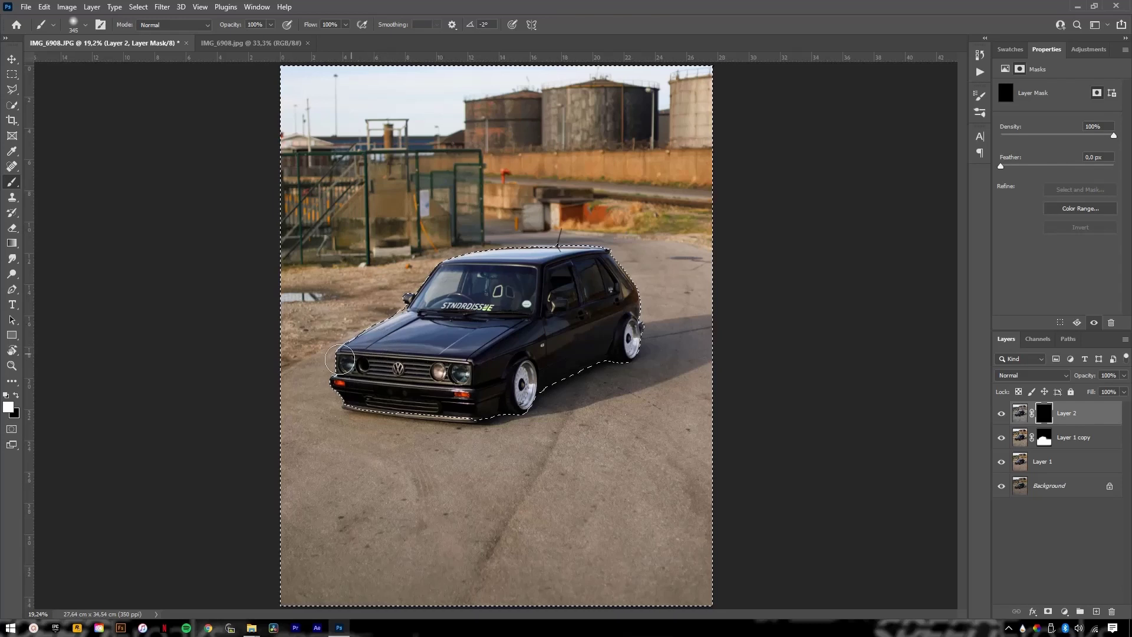
- Paint white on Layer 2's mask over the asphalt in front of, beside and behind the car, adjusting the brush size, and clear the selection
{"action": "mouse_move", "coordinate": [319, 368]}
{"action": "left_mouse_down"}
{"action": "mouse_move", "coordinate": [255, 401]}
{"action": "mouse_move", "coordinate": [298, 374]}
{"action": "left_mouse_up"}
{"action": "key", "text": "x"}
{"action": "key", "text": "x"}
{"action": "left_click_drag", "start_coordinate": [349, 505], "coordinate": [375, 506]}
{"action": "mouse_move", "coordinate": [376, 507]}
{"action": "left_mouse_down"}
{"action": "mouse_move", "coordinate": [336, 488]}
{"action": "mouse_move", "coordinate": [387, 500]}
{"action": "left_mouse_up"}
{"action": "left_click_drag", "start_coordinate": [360, 553], "coordinate": [356, 540]}
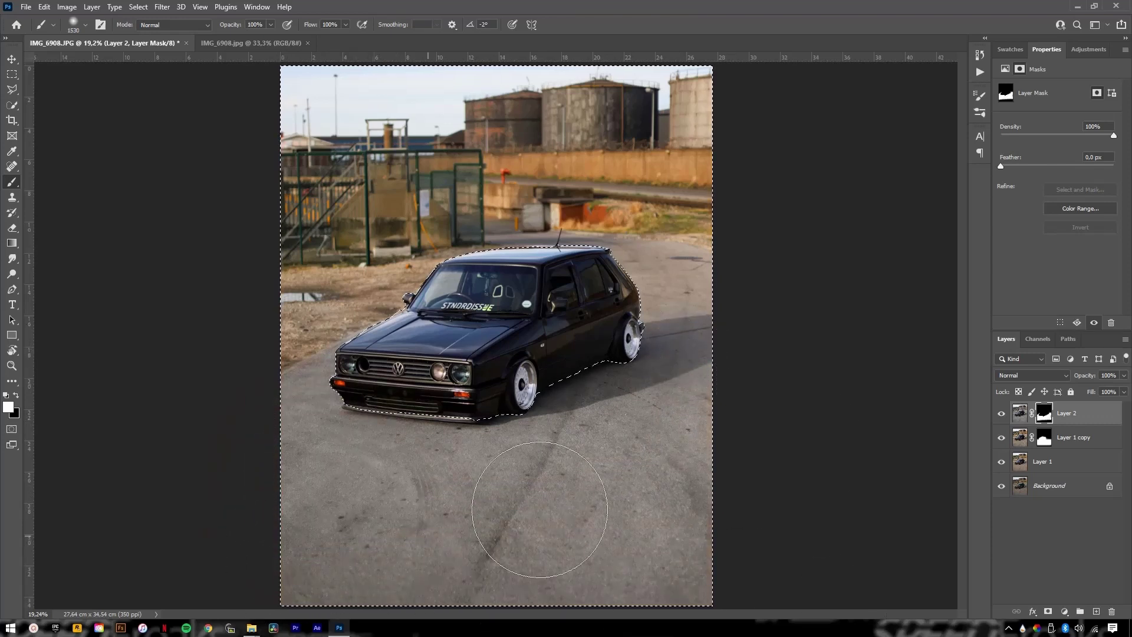
{"action": "left_click_drag", "start_coordinate": [656, 384], "coordinate": [643, 383]}
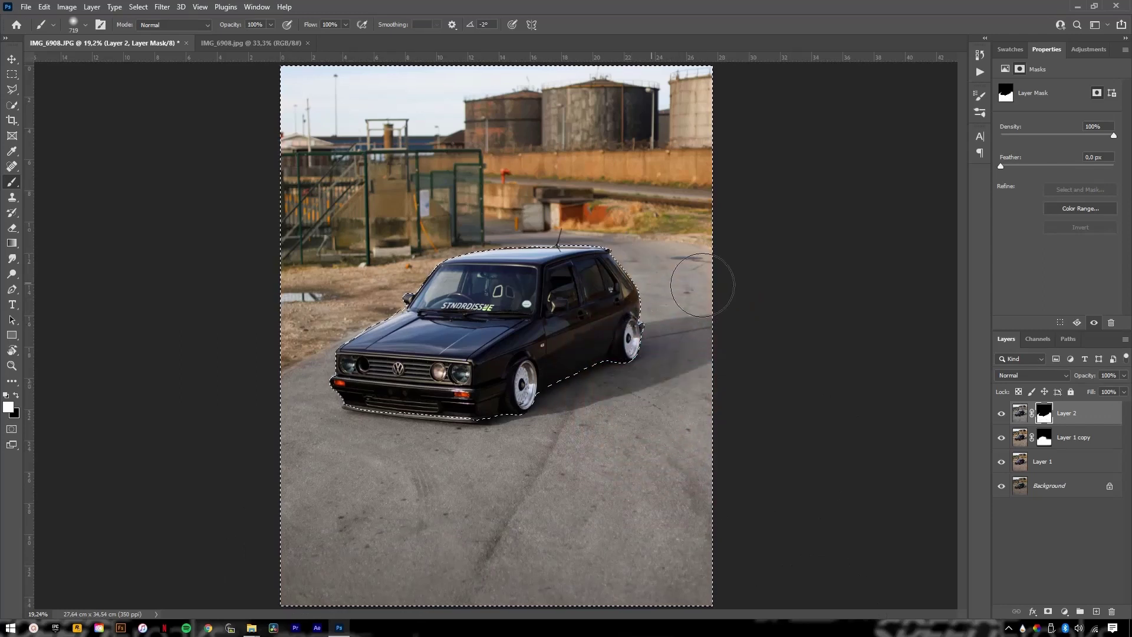
{"action": "mouse_move", "coordinate": [592, 265]}
{"action": "left_mouse_down"}
{"action": "mouse_move", "coordinate": [529, 257]}
{"action": "mouse_move", "coordinate": [566, 301]}
{"action": "left_mouse_up"}
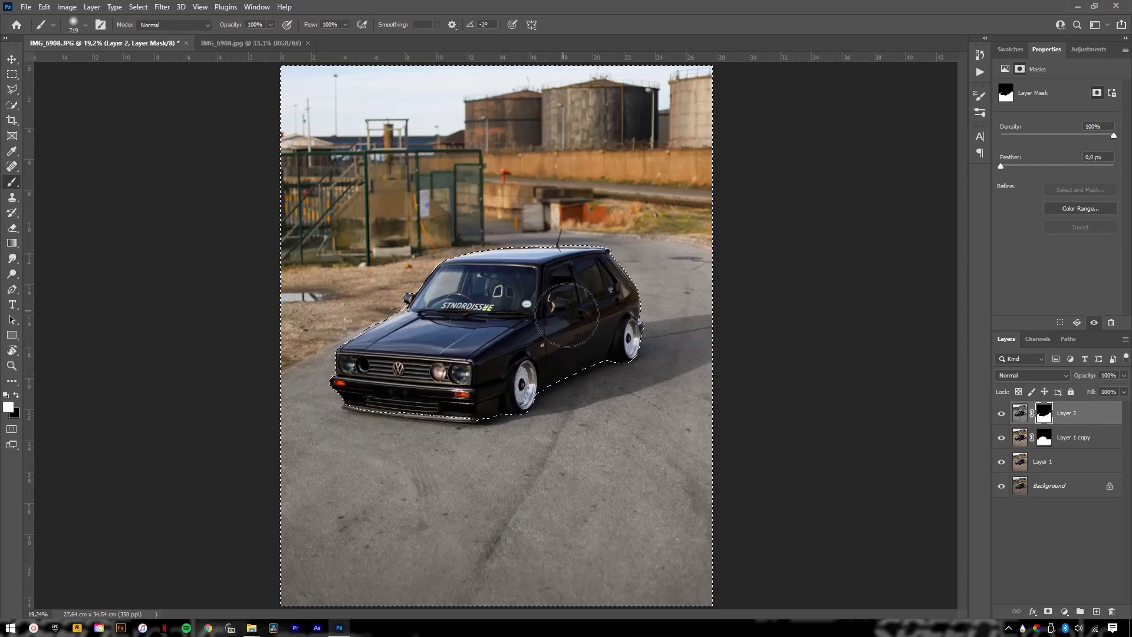
{"action": "key", "text": "ctrl+d"}
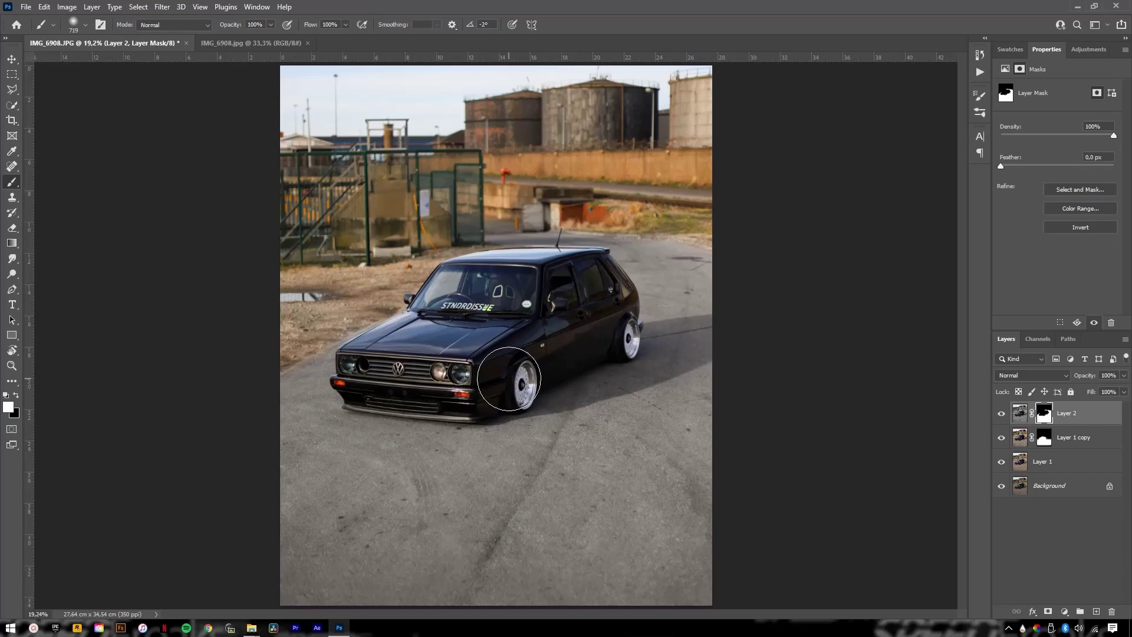
- Examine the mask edges around the car's wheels, side and shadow up close, with a smaller brush and black as foreground colour
{"action": "scroll", "coordinate": [509, 379], "scroll_direction": "up", "scroll_amount": 3}
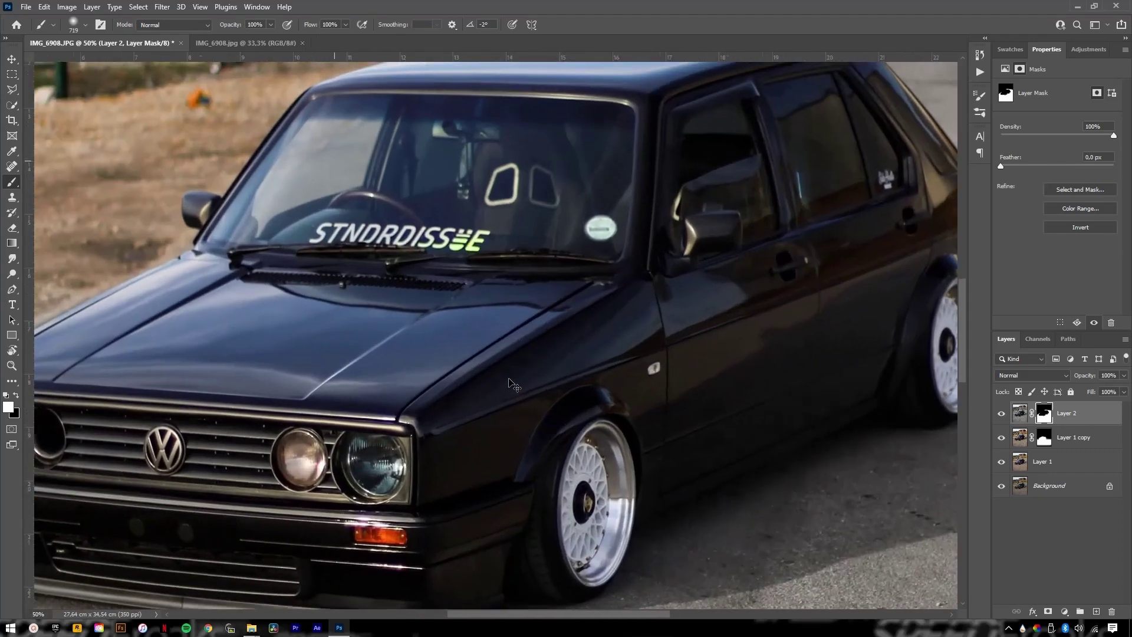
{"action": "left_click_drag", "start_coordinate": [497, 405], "coordinate": [475, 289]}
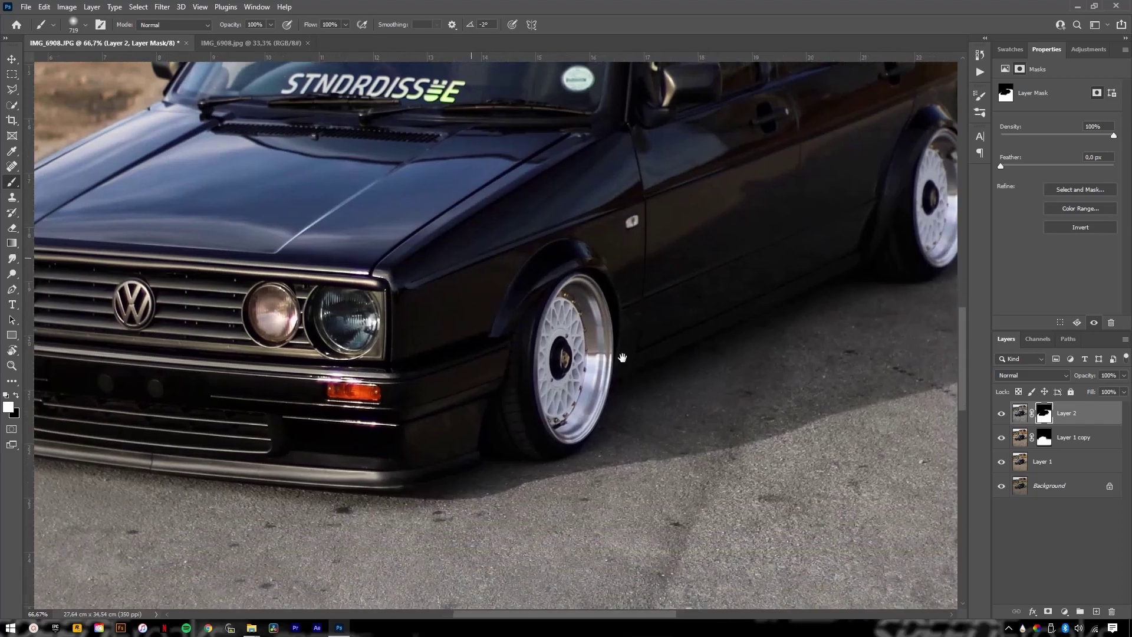
{"action": "left_click_drag", "start_coordinate": [659, 371], "coordinate": [531, 370]}
{"action": "key", "text": "x"}
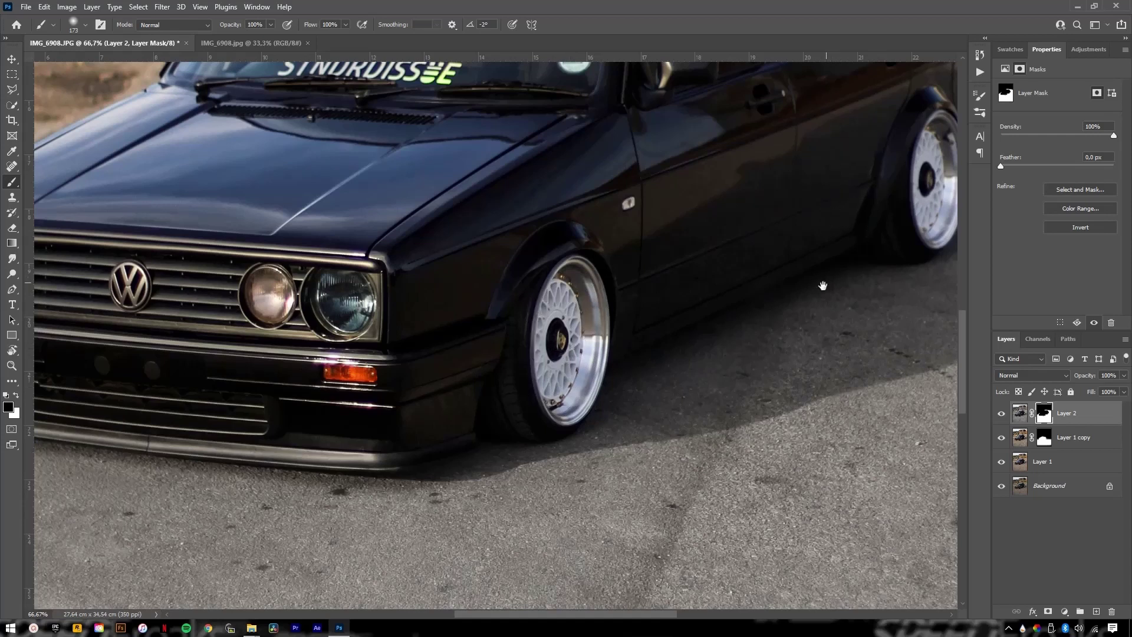
{"action": "left_click_drag", "start_coordinate": [822, 285], "coordinate": [576, 428]}
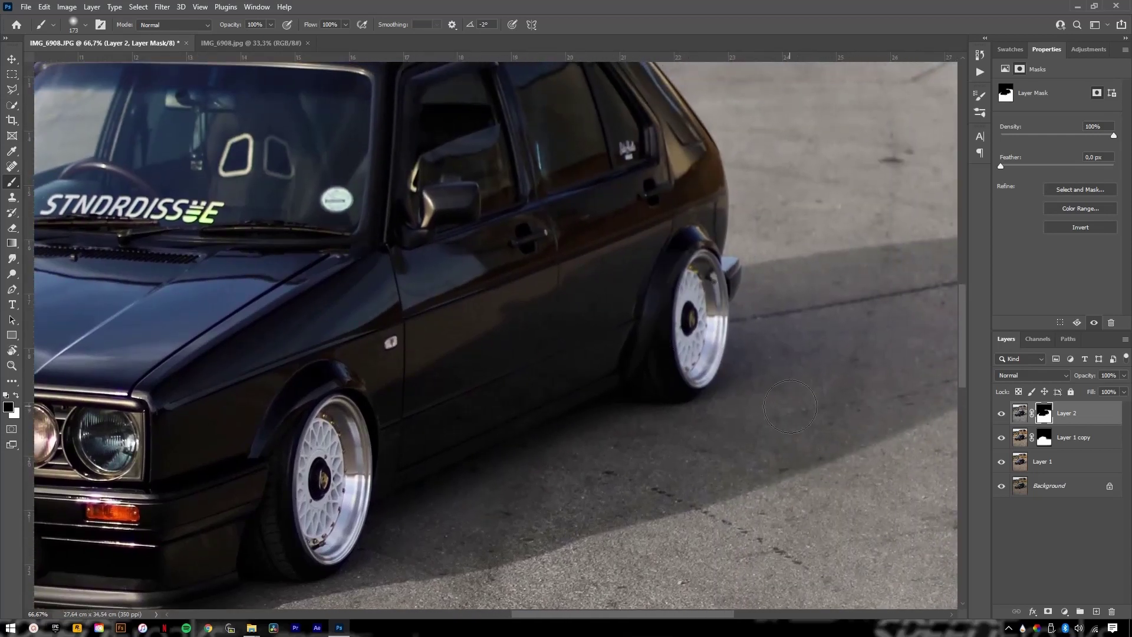
{"action": "key", "text": "ctrl+0"}
{"action": "key", "text": "ctrl+minus"}
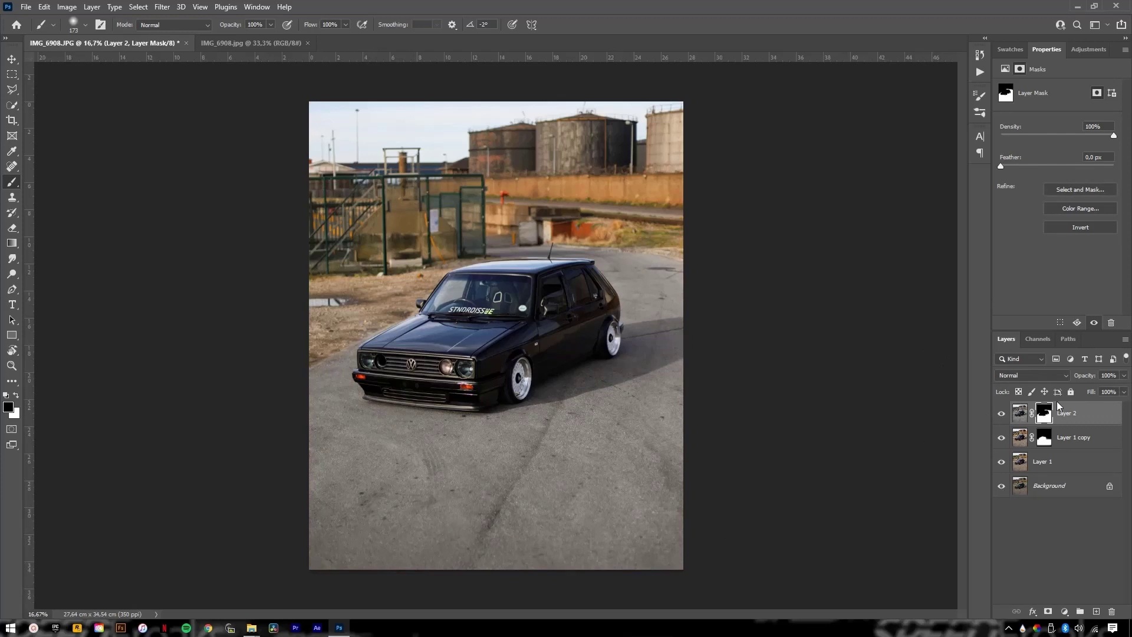
- Add a Color Lookup adjustment layer at 30% opacity and apply the Bleach Bypass.look 3D LUT
{"action": "left_click", "coordinate": [1090, 49]}
{"action": "left_click", "coordinate": [1088, 92]}
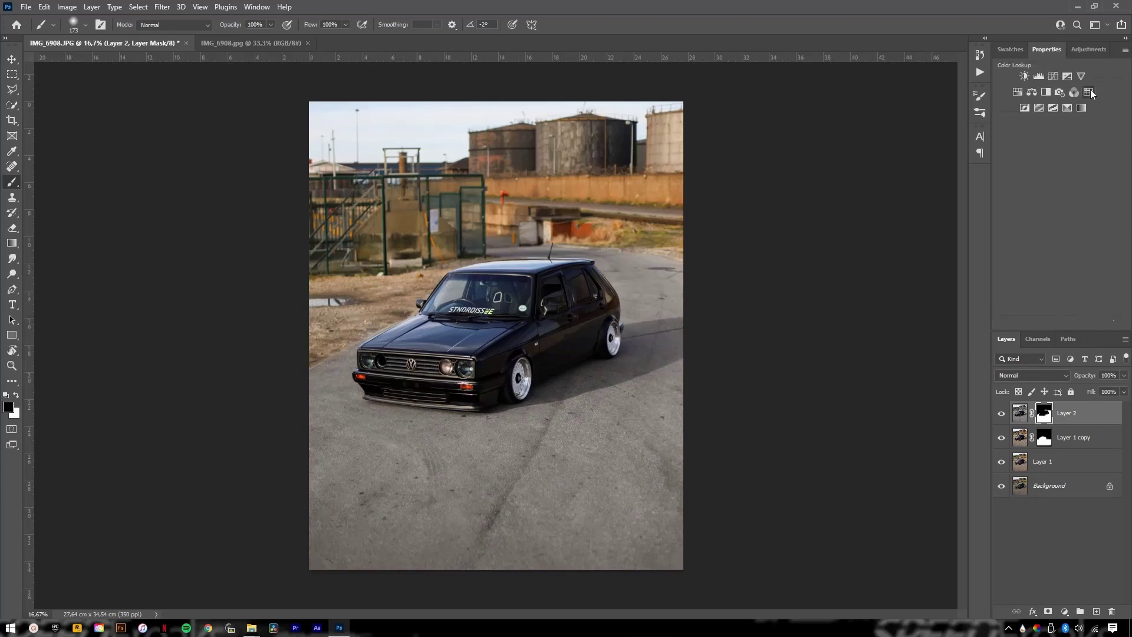
{"action": "left_click", "coordinate": [1124, 376]}
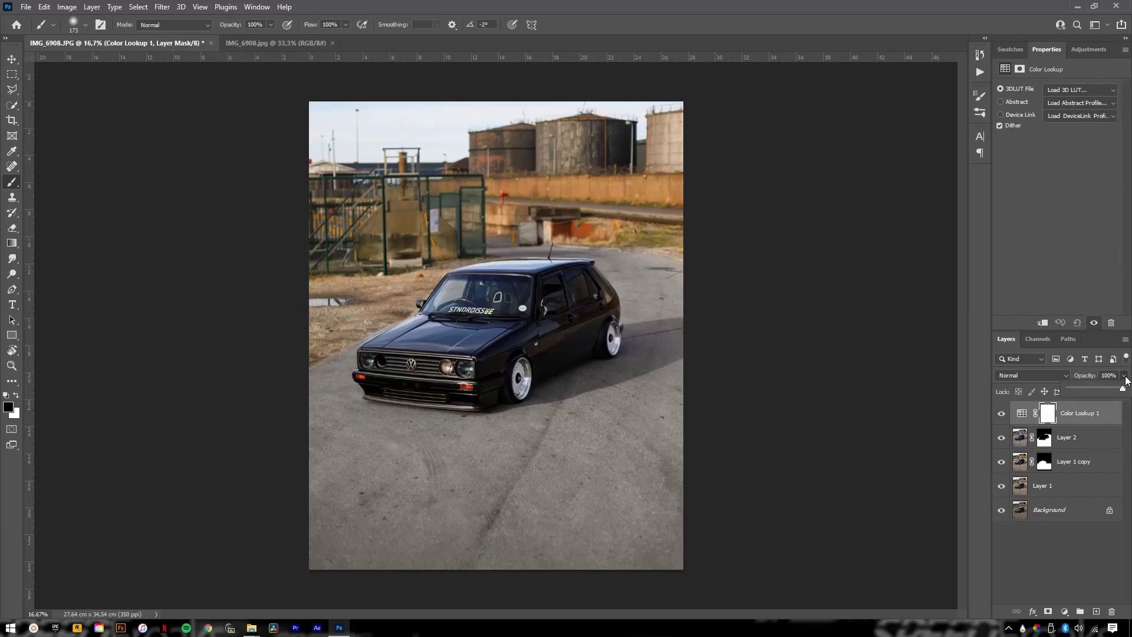
{"action": "left_click", "coordinate": [1081, 387]}
{"action": "left_click_drag", "start_coordinate": [1082, 388], "coordinate": [1085, 388]}
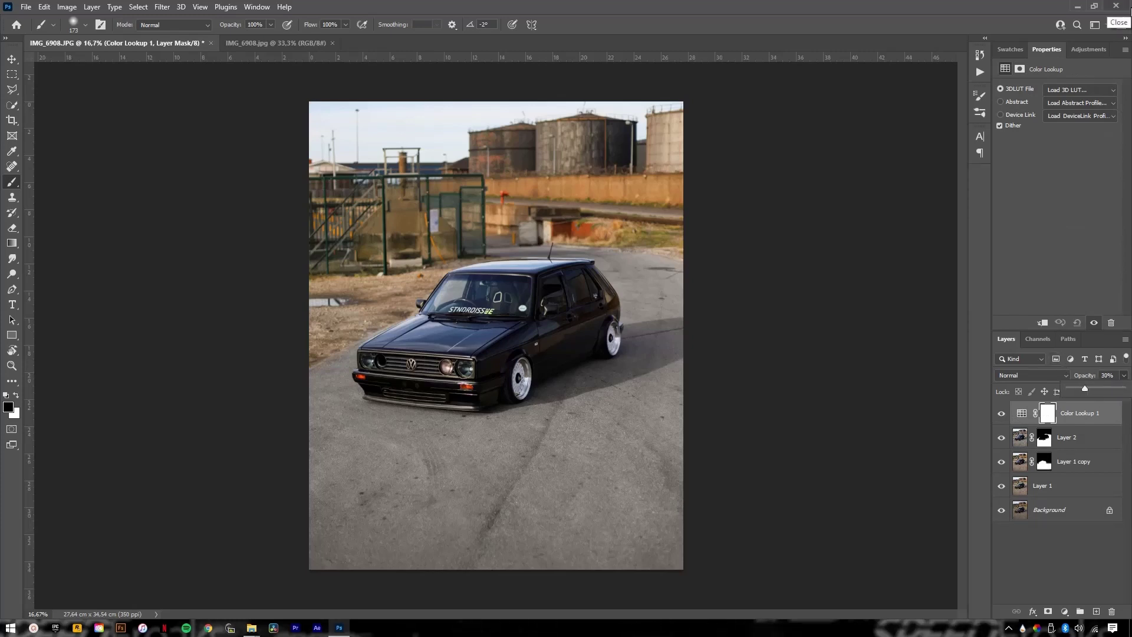
{"action": "left_click", "coordinate": [1080, 90]}
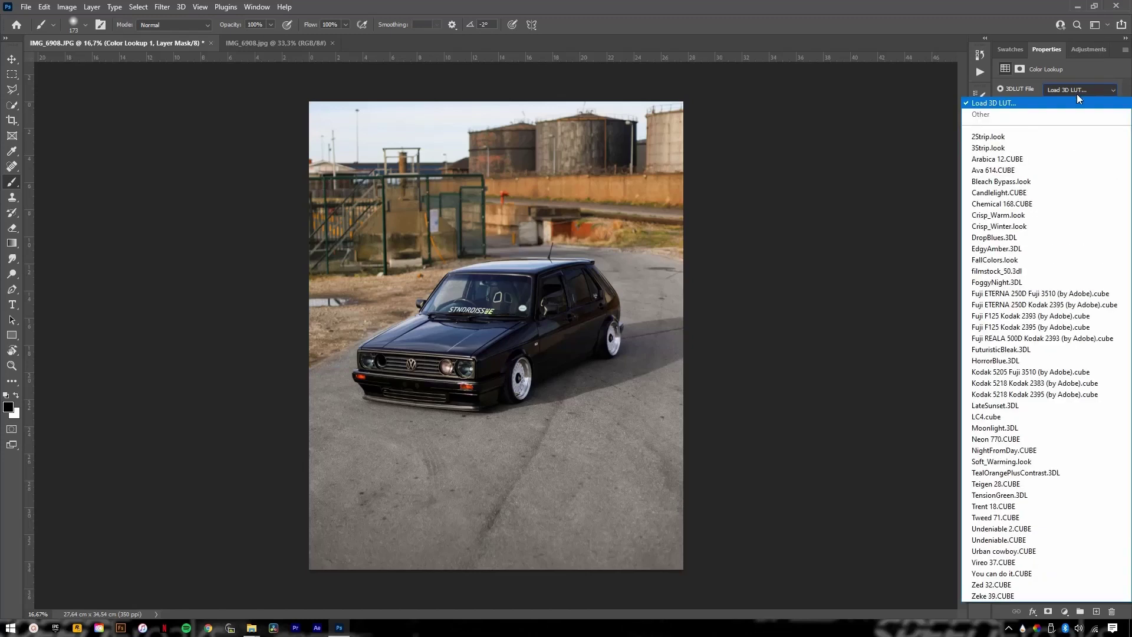
{"action": "left_click", "coordinate": [1022, 181]}
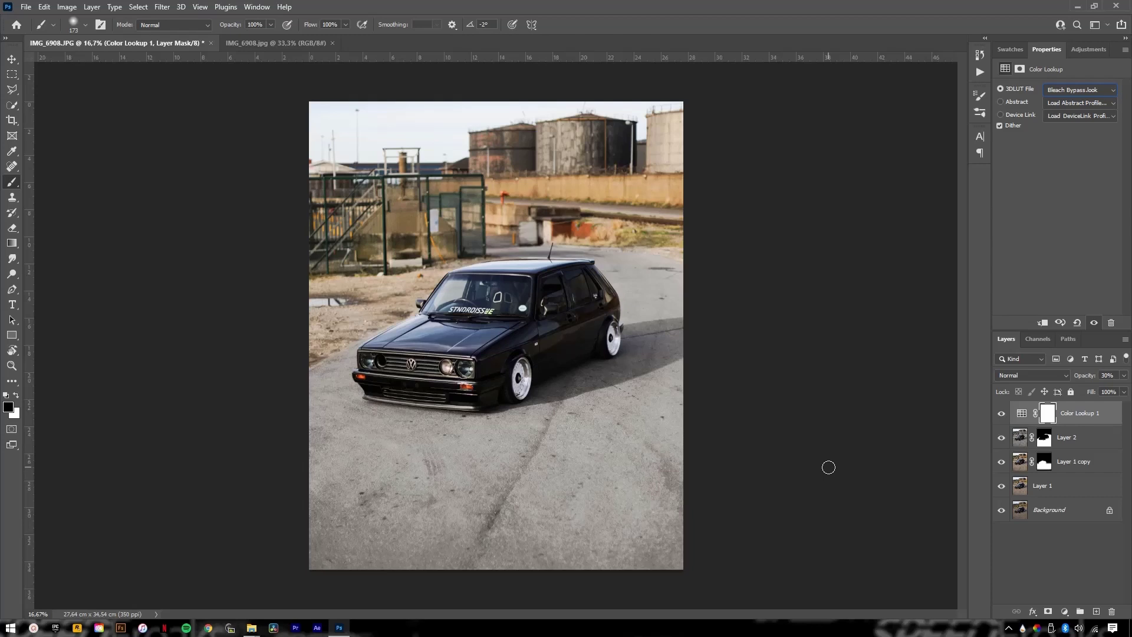
- Invert the Color Lookup 1 mask to black and select everything except the car, with white as foreground colour and an enlarged brush
{"action": "key", "text": "ctrl+i"}
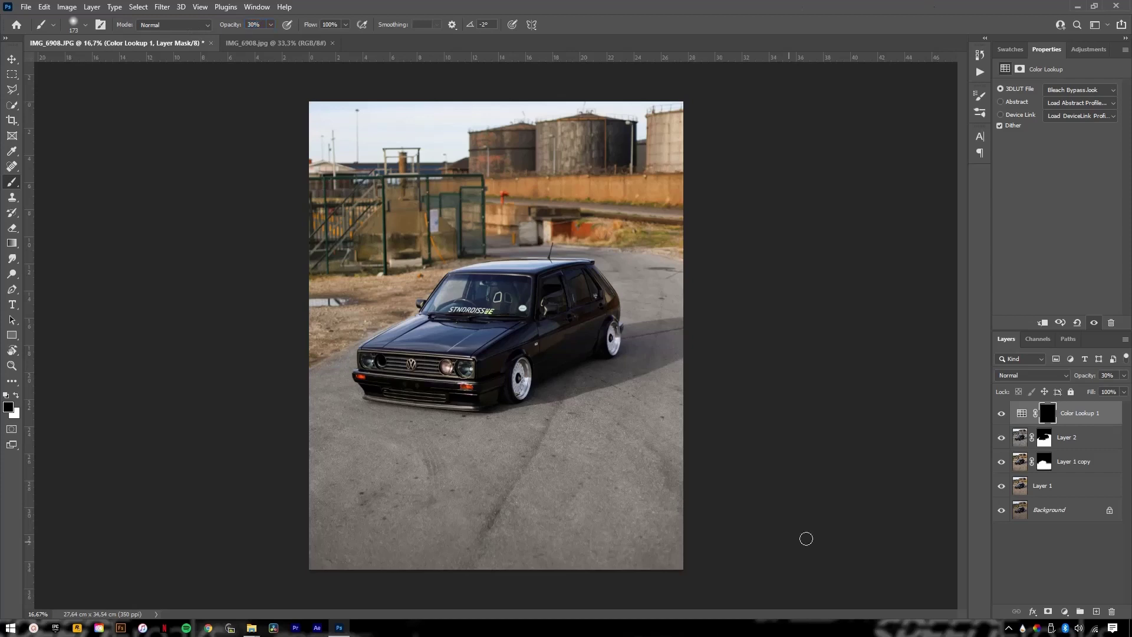
{"action": "left_click", "coordinate": [1020, 439]}
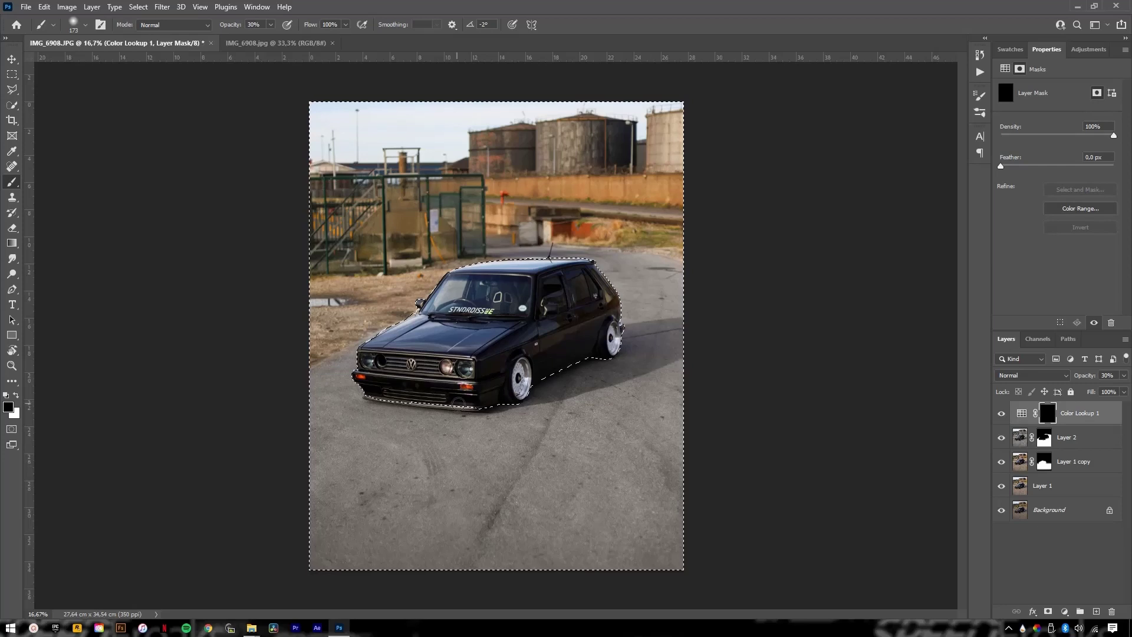
{"action": "left_click_drag", "start_coordinate": [465, 419], "coordinate": [555, 450]}
{"action": "key", "text": "x"}
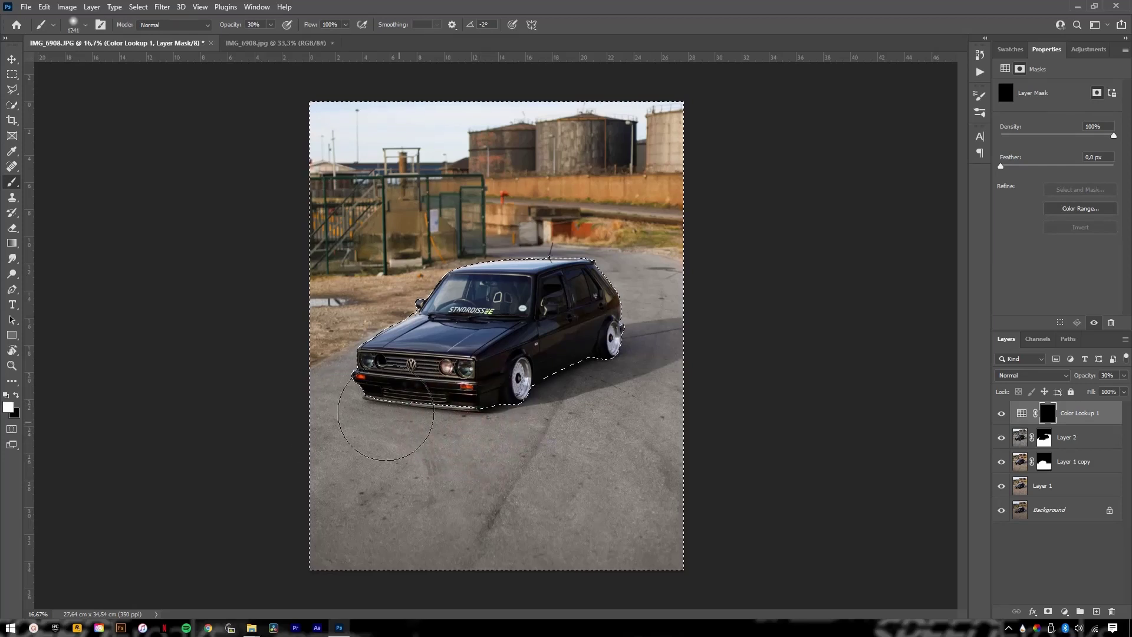
- Paint white at 30% brush opacity on the Color Lookup 1 mask over the asphalt in front of and beside the car, and clear the selection
{"action": "mouse_move", "coordinate": [420, 425]}
{"action": "left_mouse_down"}
{"action": "mouse_move", "coordinate": [470, 455]}
{"action": "mouse_move", "coordinate": [507, 454]}
{"action": "mouse_move", "coordinate": [472, 445]}
{"action": "mouse_move", "coordinate": [485, 440]}
{"action": "mouse_move", "coordinate": [557, 482]}
{"action": "left_mouse_up"}
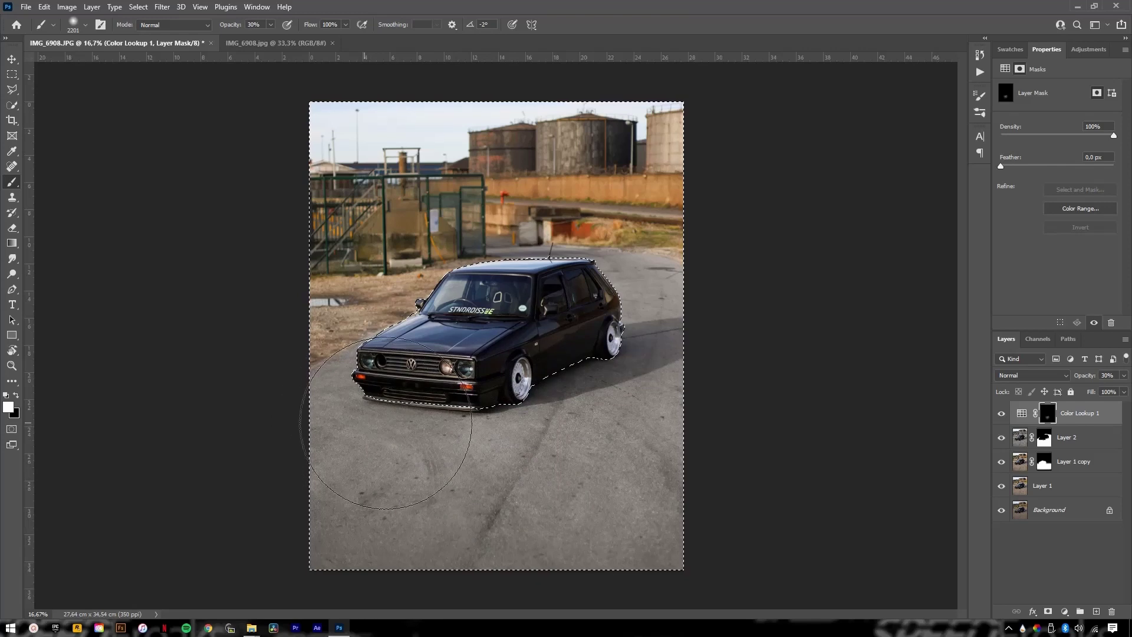
{"action": "left_click_drag", "start_coordinate": [624, 409], "coordinate": [543, 463]}
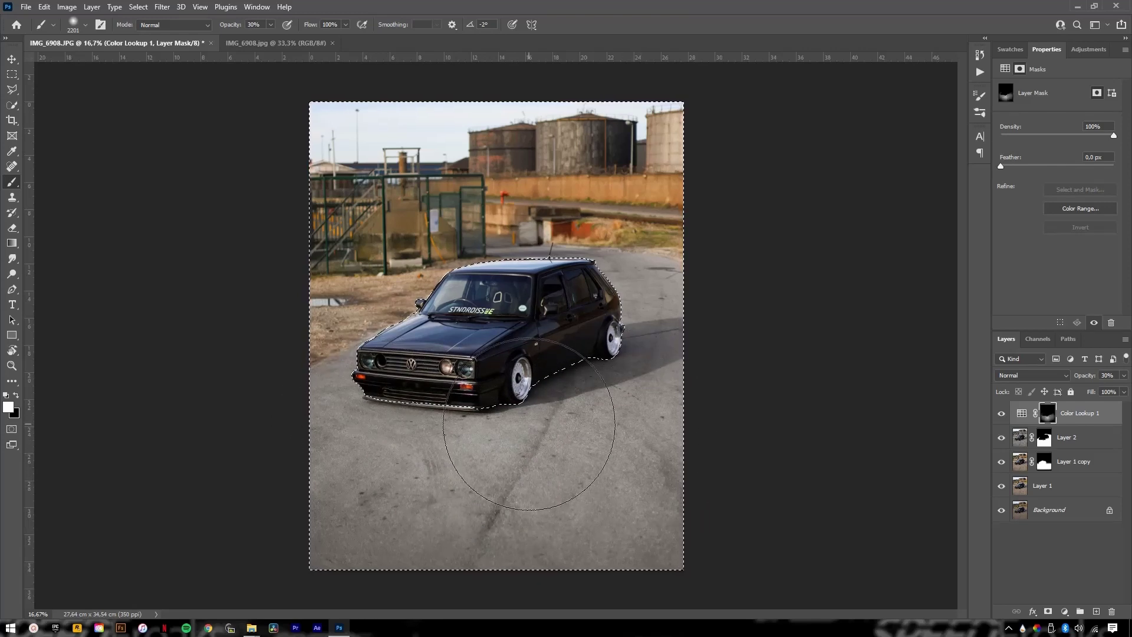
{"action": "left_click_drag", "start_coordinate": [529, 424], "coordinate": [468, 424]}
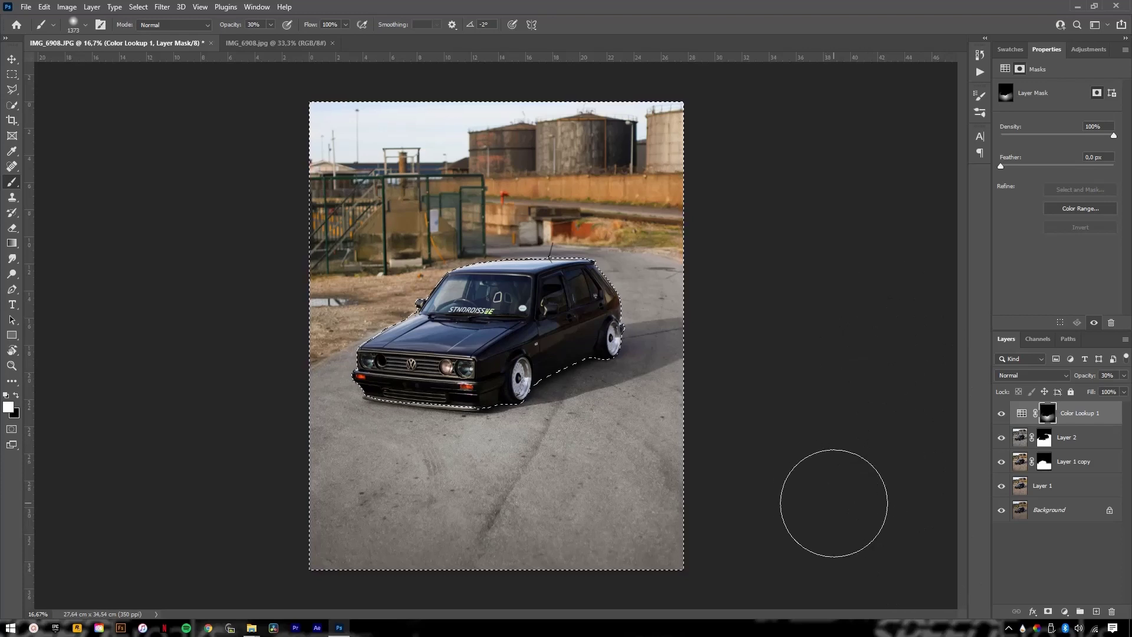
{"action": "key", "text": "ctrl+d"}
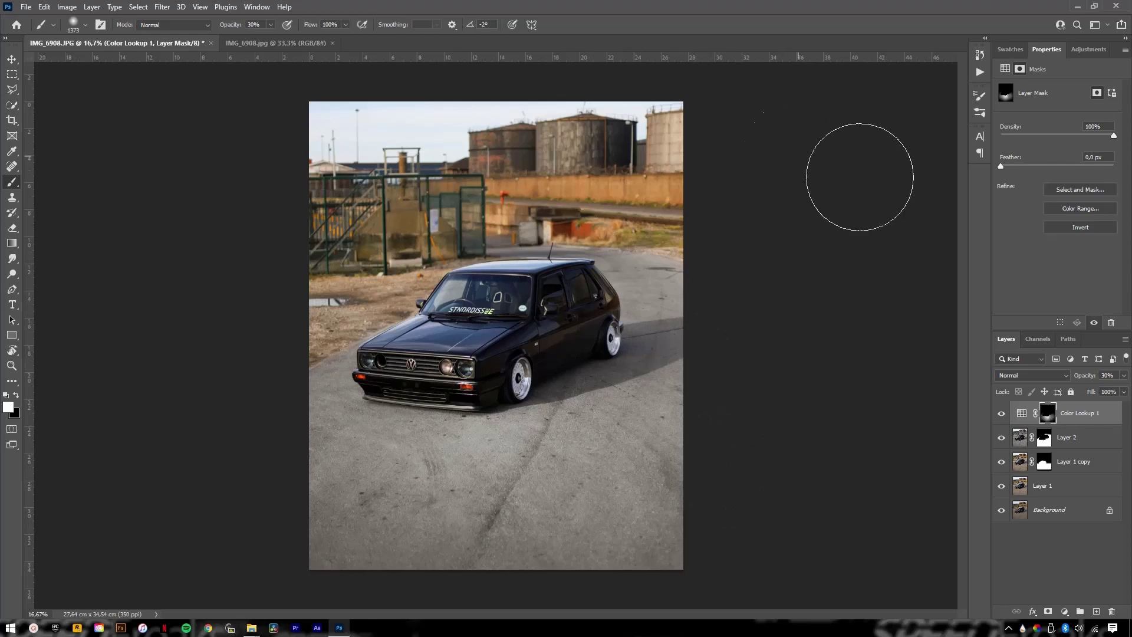
{"action": "left_click", "coordinate": [1088, 49]}
{"action": "left_click", "coordinate": [1082, 78]}
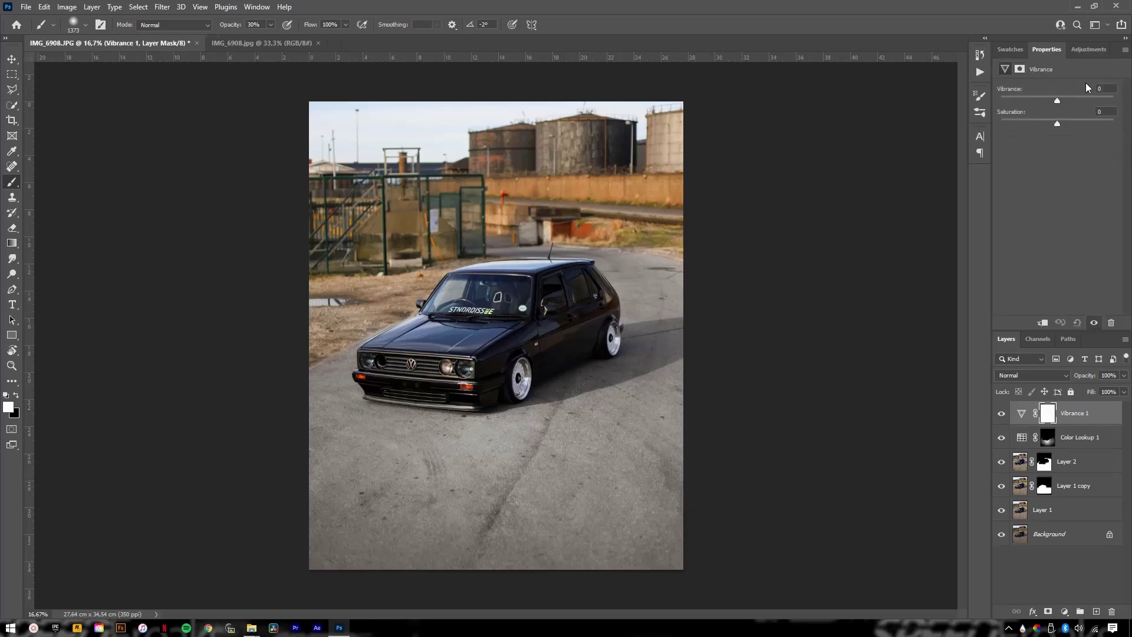
{"action": "key", "text": "ctrl+z"}
- Add a second Color Lookup adjustment layer at 30% opacity and apply the Neon 770.CUBE 3D LUT
{"action": "left_click", "coordinate": [1082, 51]}
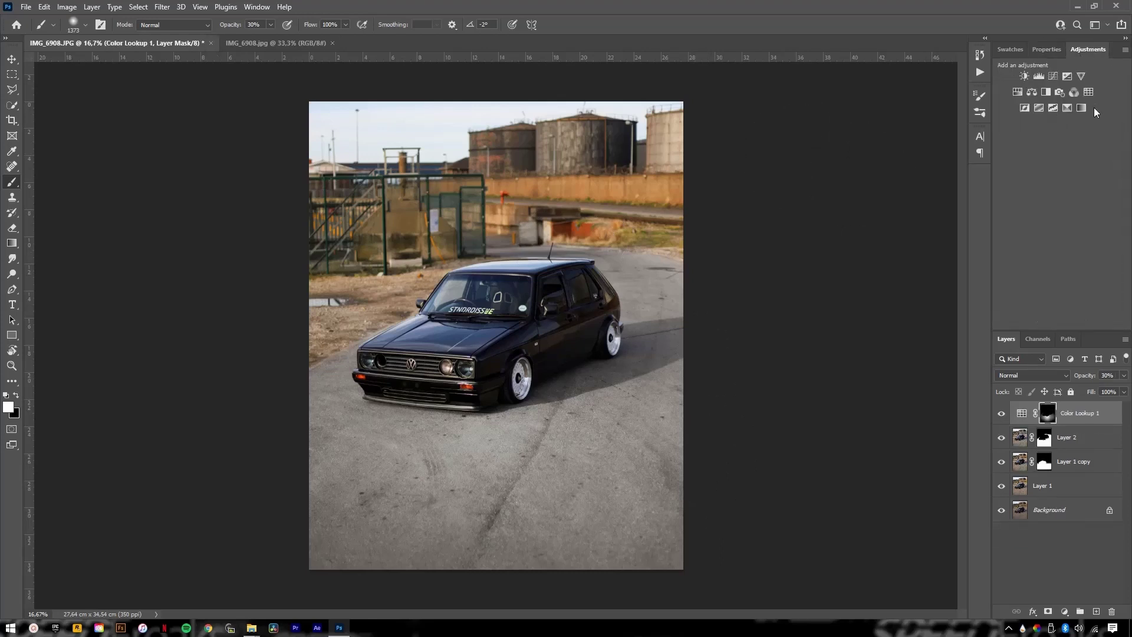
{"action": "left_click", "coordinate": [1091, 94]}
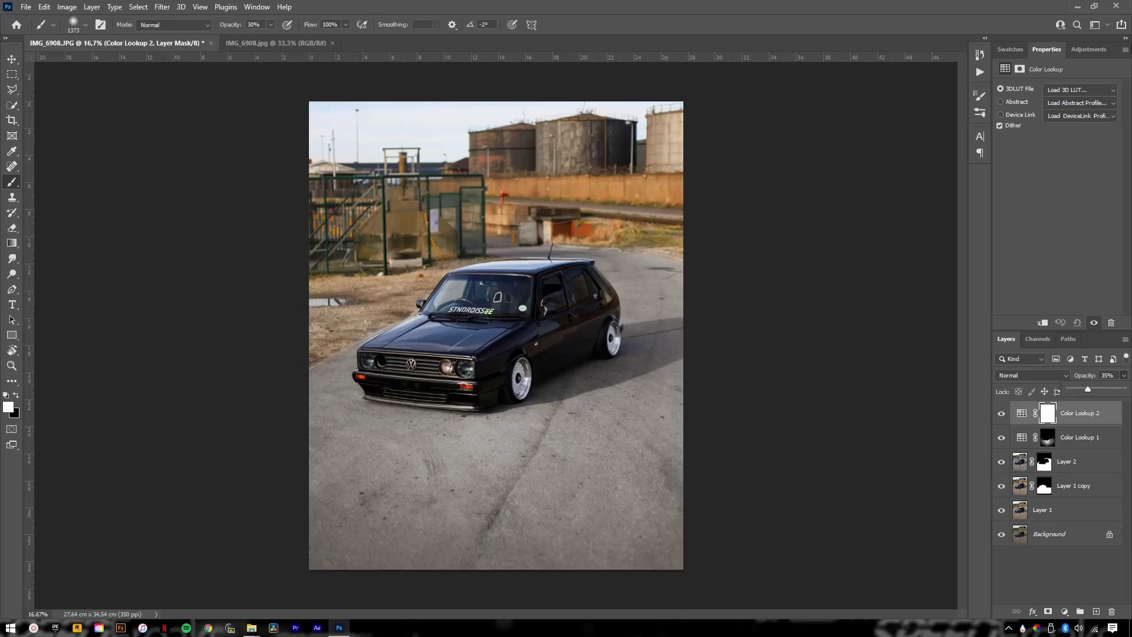
{"action": "key", "text": "Return"}
{"action": "left_click", "coordinate": [1070, 89]}
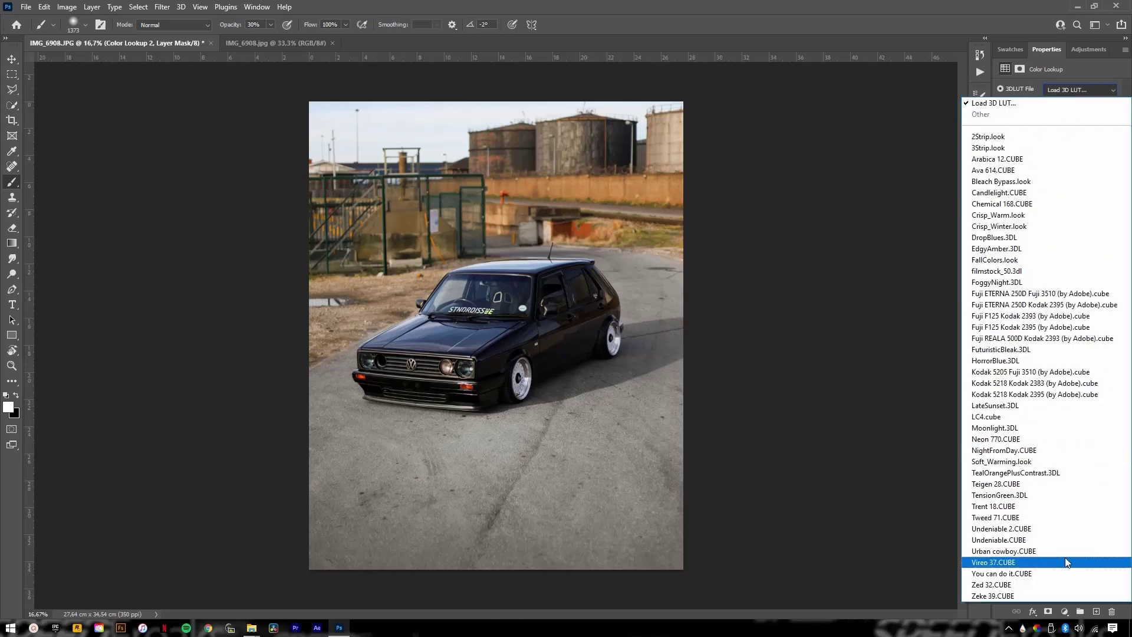
{"action": "left_click", "coordinate": [1001, 439]}
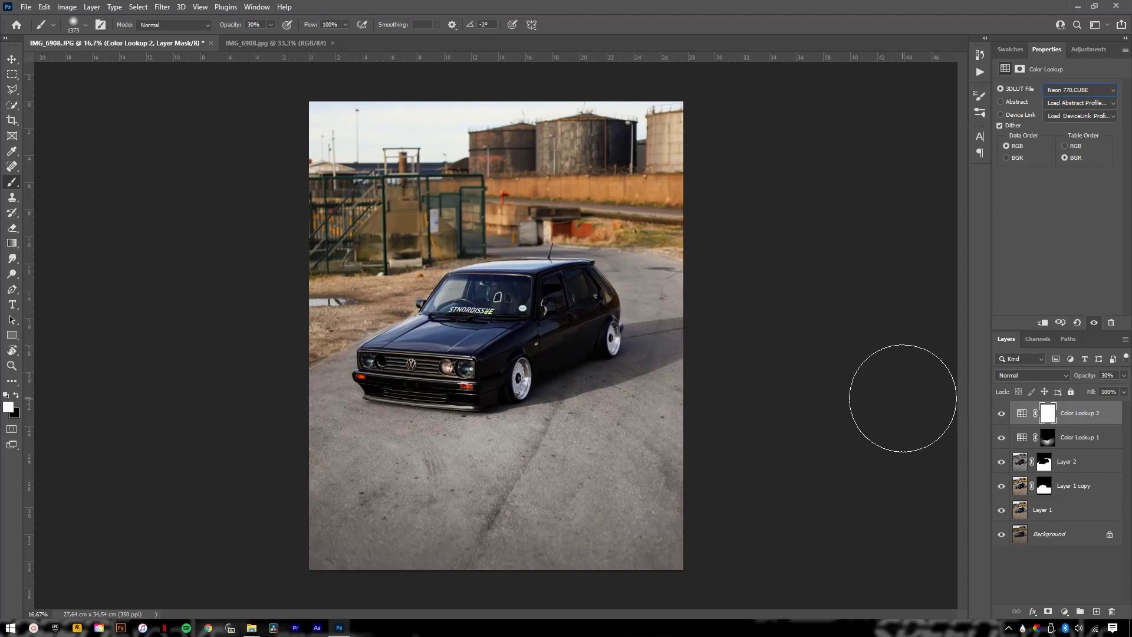
- Examine the car up close with and without the Color Lookup 2 grade by switching that layer's visibility
{"action": "key", "text": "ctrl+plus"}
{"action": "key", "text": "ctrl+plus"}
{"action": "key", "text": "ctrl+plus"}
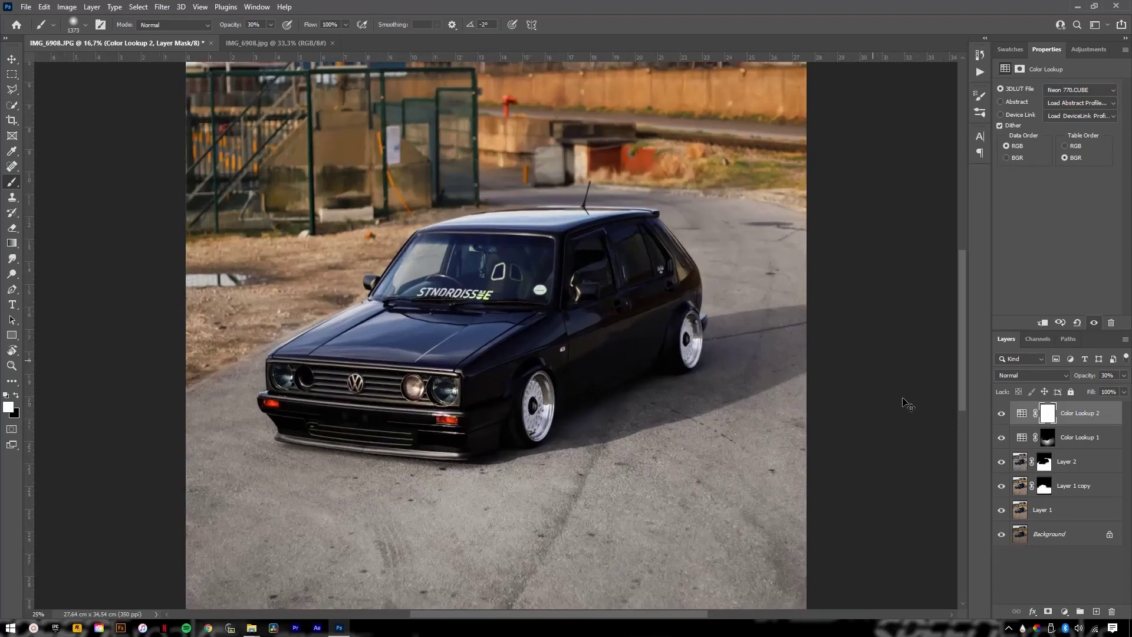
{"action": "left_click_drag", "start_coordinate": [307, 405], "coordinate": [338, 324]}
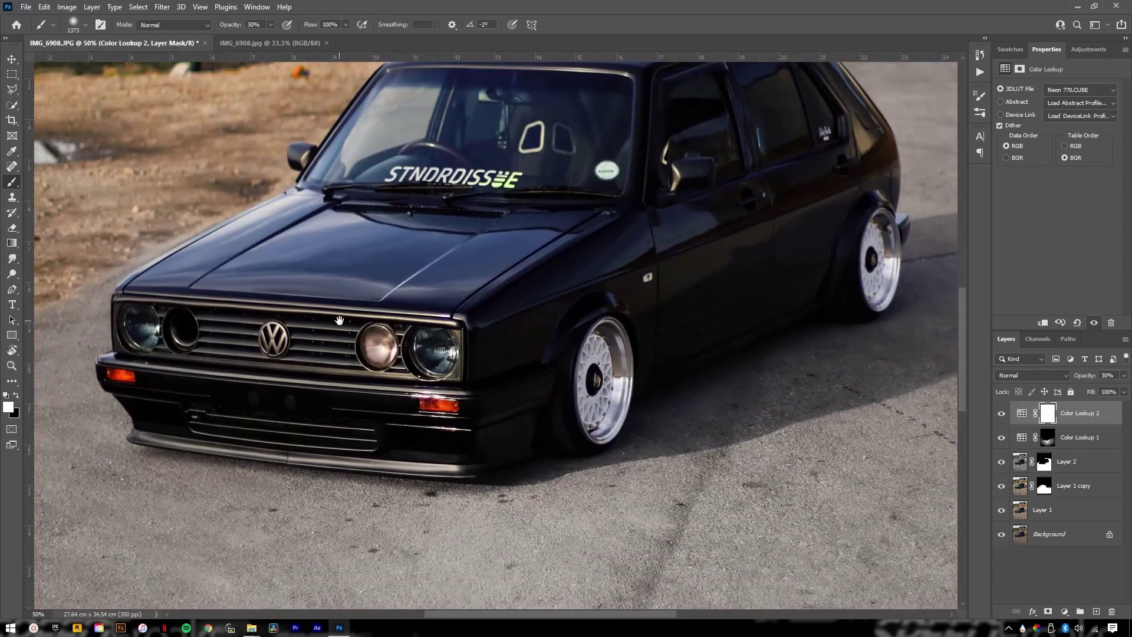
{"action": "left_click", "coordinate": [1000, 414]}
{"action": "left_click", "coordinate": [1000, 415]}
{"action": "left_click", "coordinate": [1000, 414]}
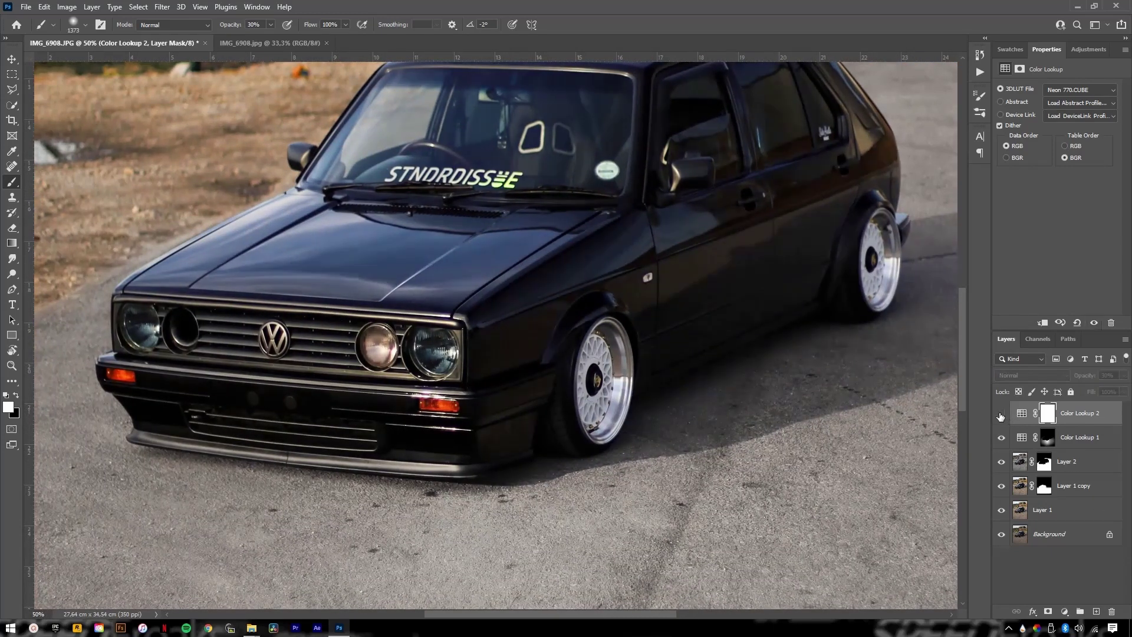
{"action": "left_click", "coordinate": [1000, 414]}
{"action": "left_click", "coordinate": [1001, 415]}
{"action": "left_click", "coordinate": [1001, 416]}
{"action": "key", "text": "ctrl+minus"}
{"action": "key", "text": "ctrl+minus"}
{"action": "key", "text": "ctrl+minus"}
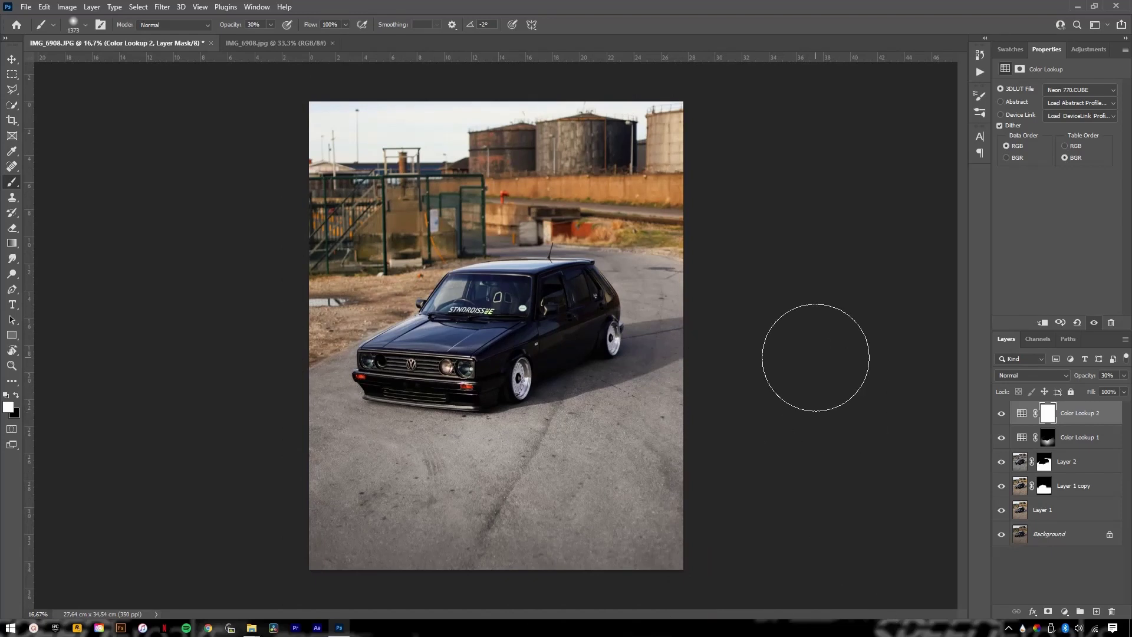
- Stamp the visible layers into a new top layer and apply a Camera Raw vignette of -49 with midpoint 44 and feather 72
{"action": "key", "text": "ctrl+shift+alt+n"}
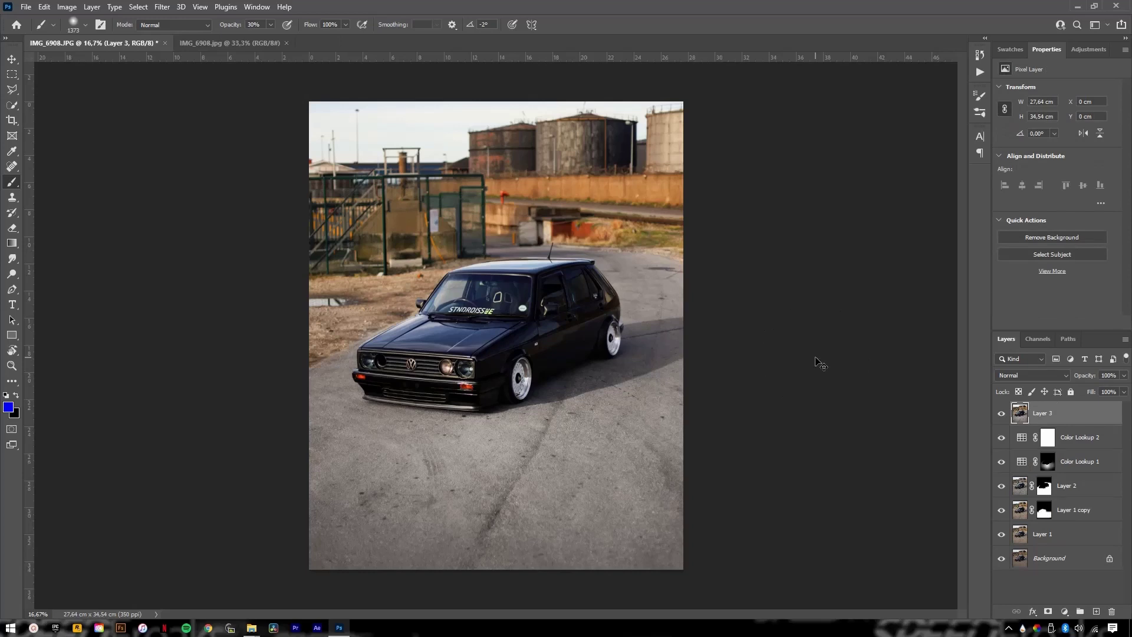
{"action": "key", "text": "ctrl+shift+a"}
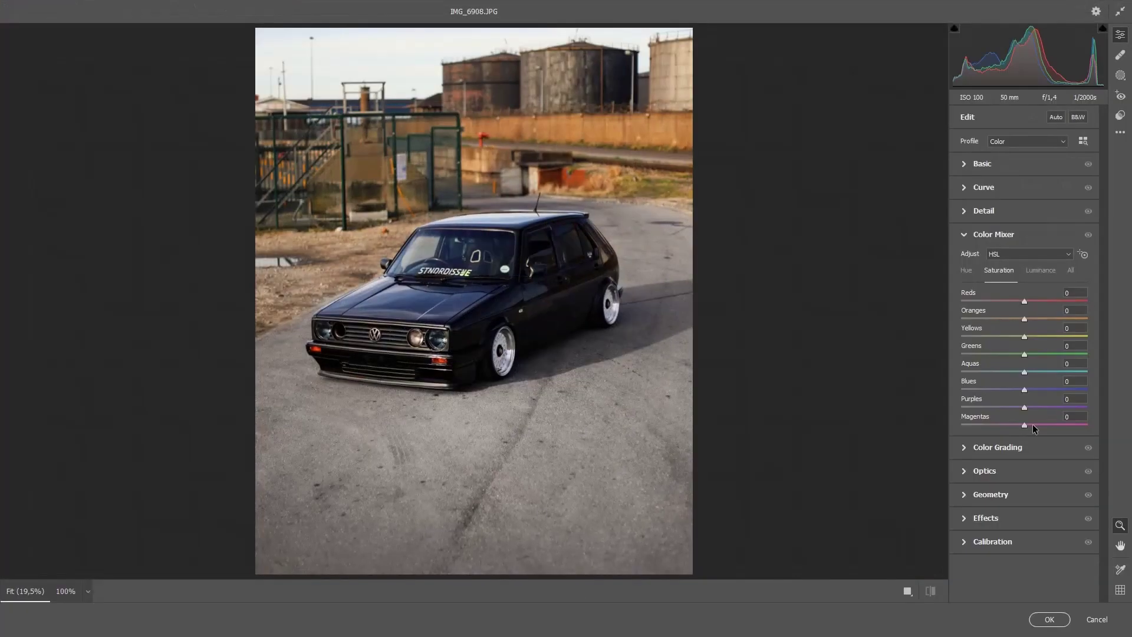
{"action": "left_click", "coordinate": [995, 521]}
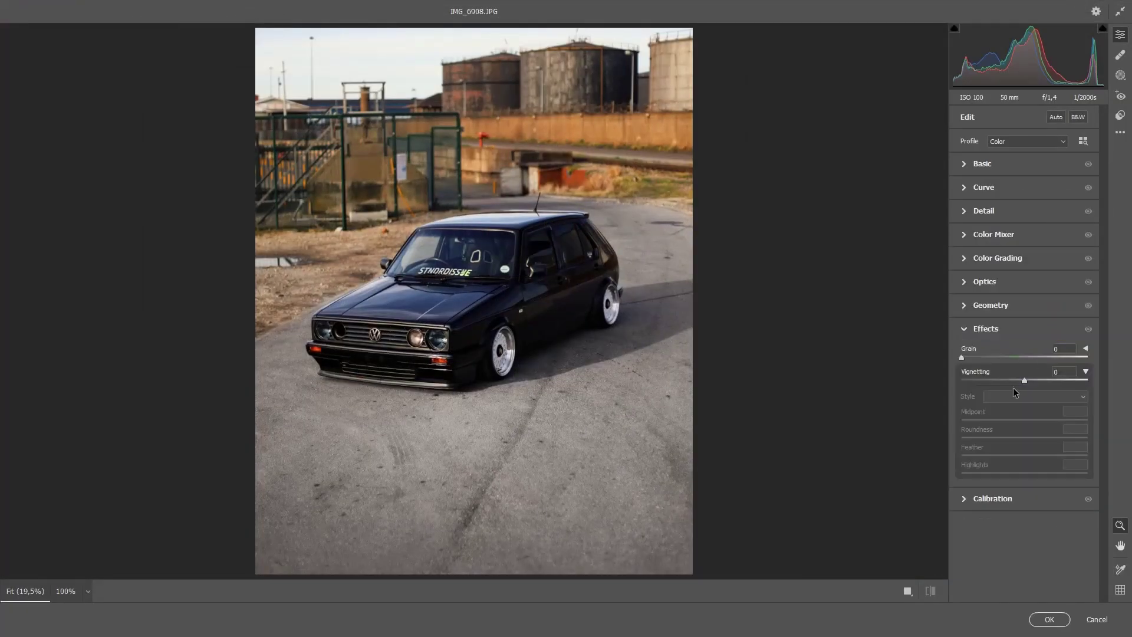
{"action": "left_click_drag", "start_coordinate": [1020, 378], "coordinate": [991, 380]}
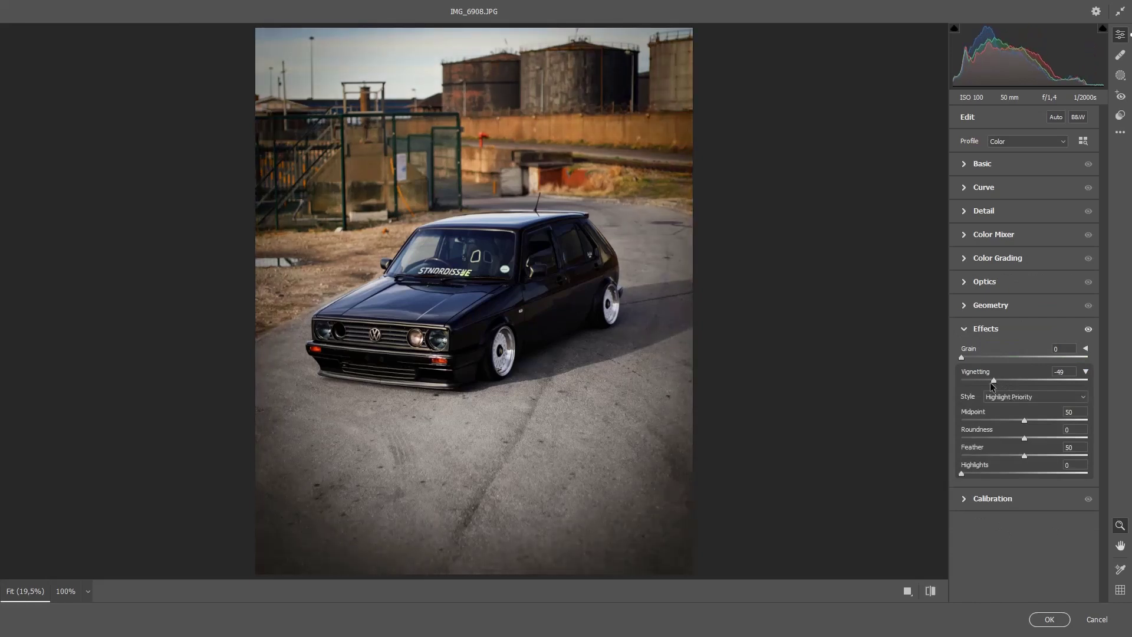
{"action": "left_click", "coordinate": [1042, 455]}
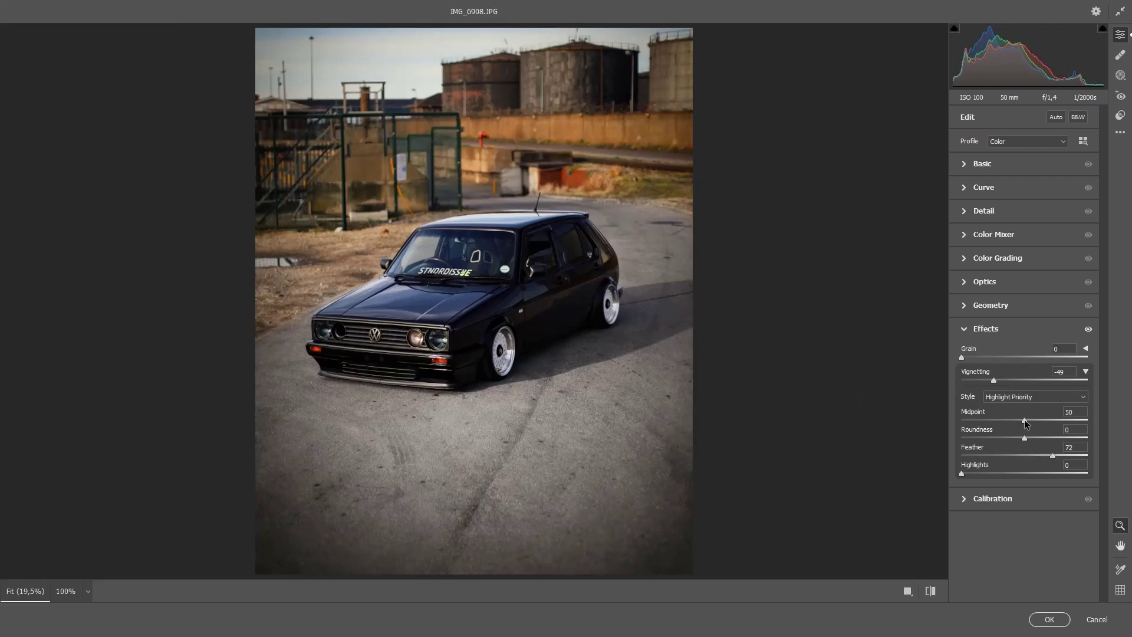
{"action": "mouse_move", "coordinate": [1031, 419]}
{"action": "left_mouse_down"}
{"action": "mouse_move", "coordinate": [1008, 412]}
{"action": "mouse_move", "coordinate": [1017, 415]}
{"action": "left_mouse_up"}
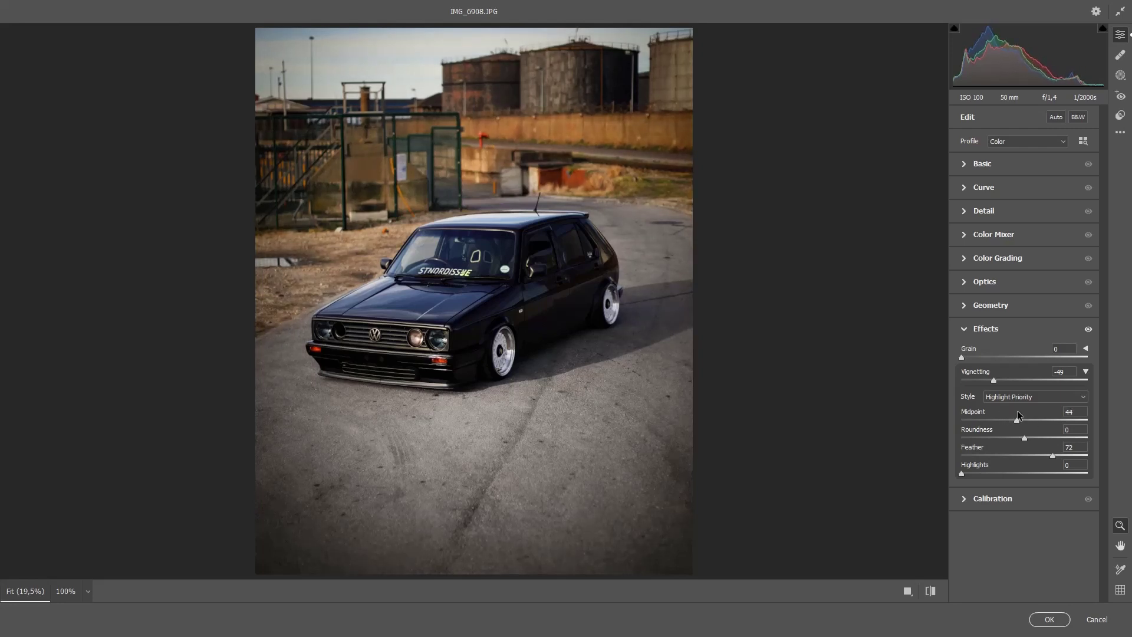
{"action": "left_click", "coordinate": [1056, 624]}
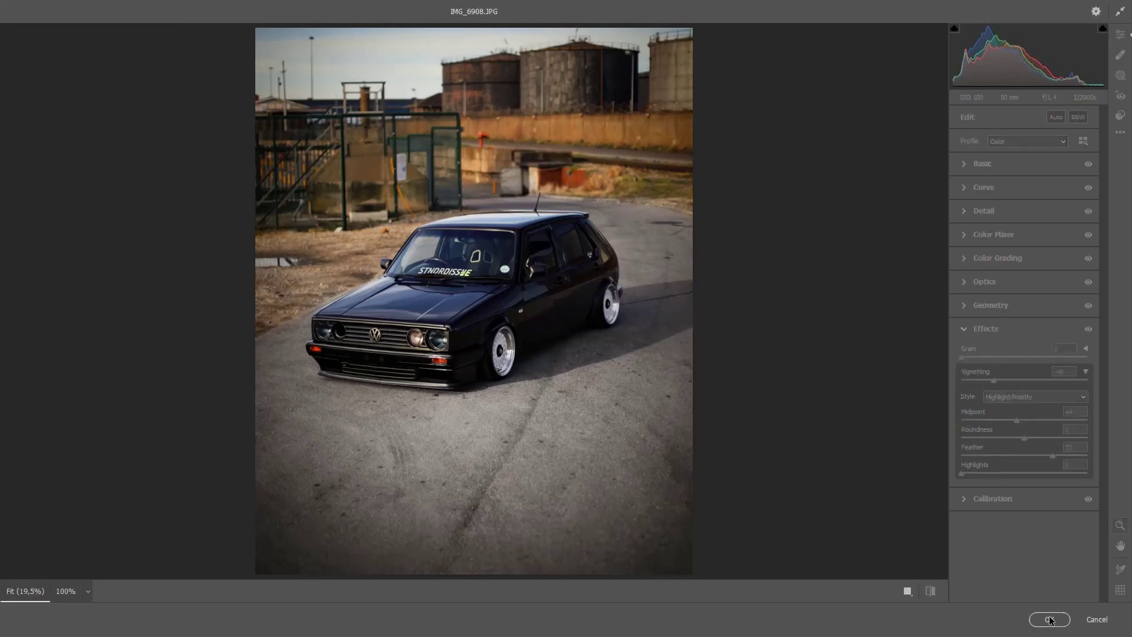
- Examine the vignette around the car up close and across the whole image, with an enlarged brush ready
{"action": "left_click", "coordinate": [386, 369], "text": "alt"}
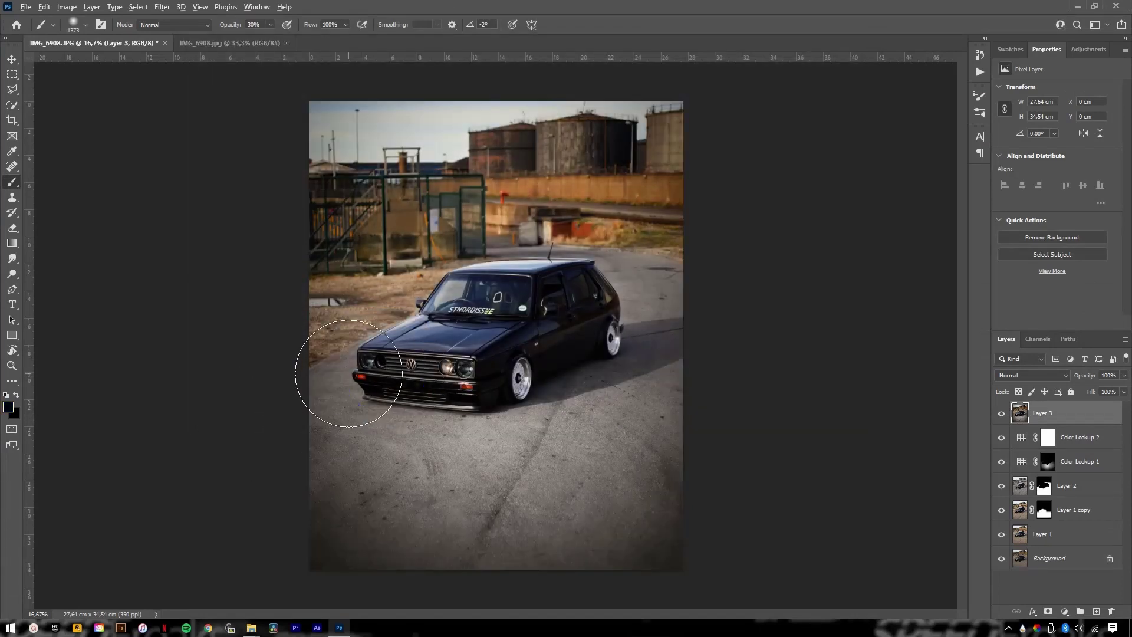
{"action": "left_click_drag", "start_coordinate": [351, 371], "coordinate": [403, 374]}
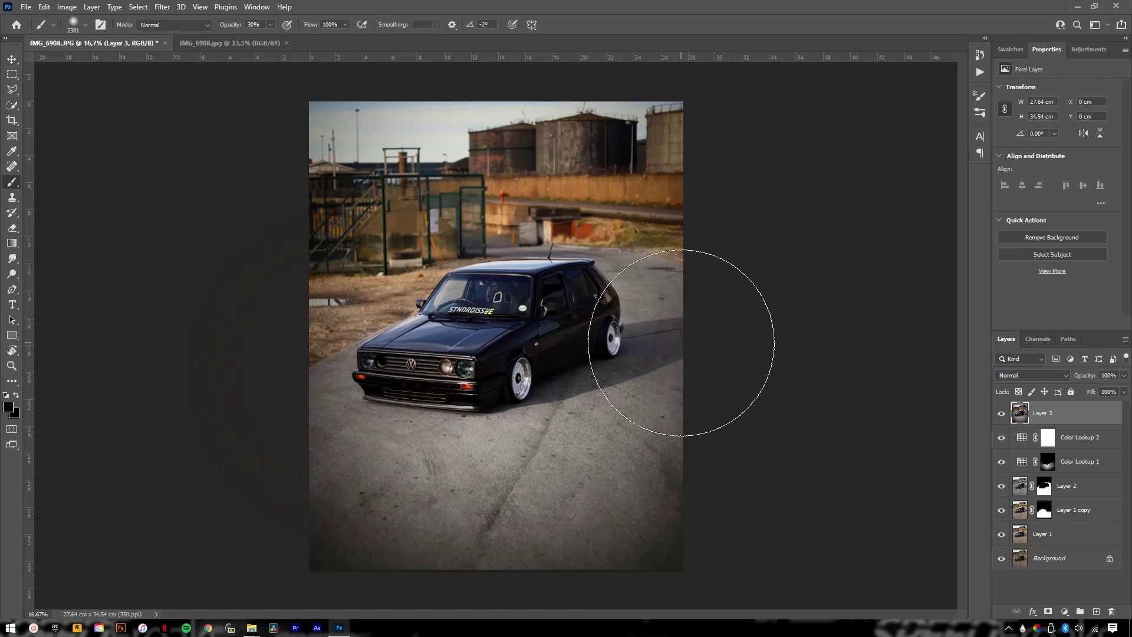
{"action": "key", "text": "ctrl+plus"}
{"action": "key", "text": "ctrl+plus"}
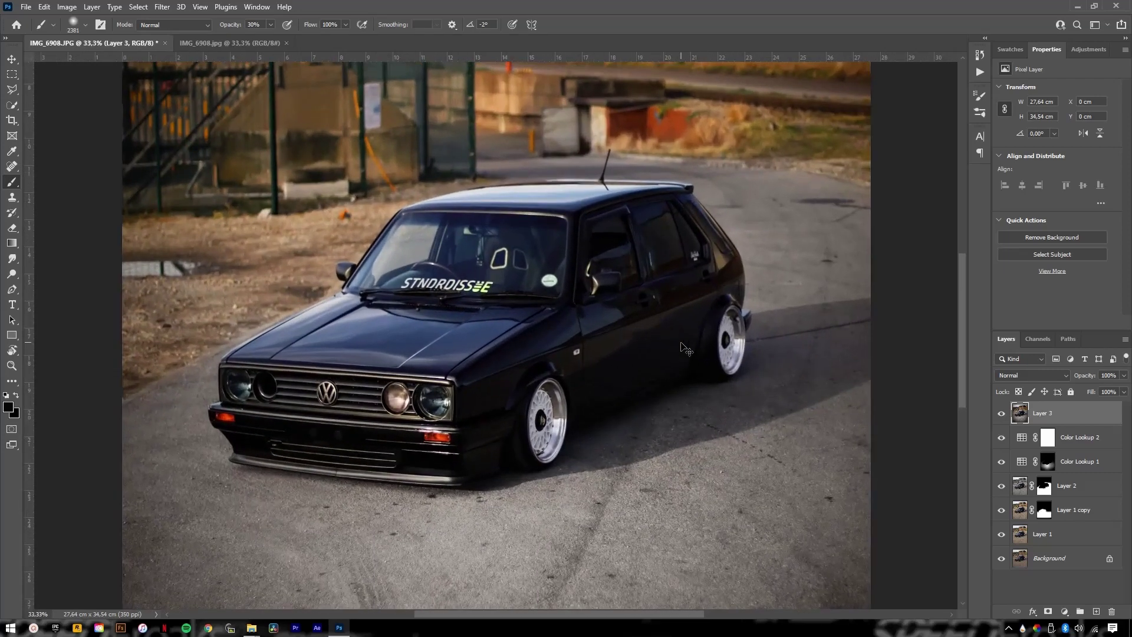
{"action": "key", "text": "v"}
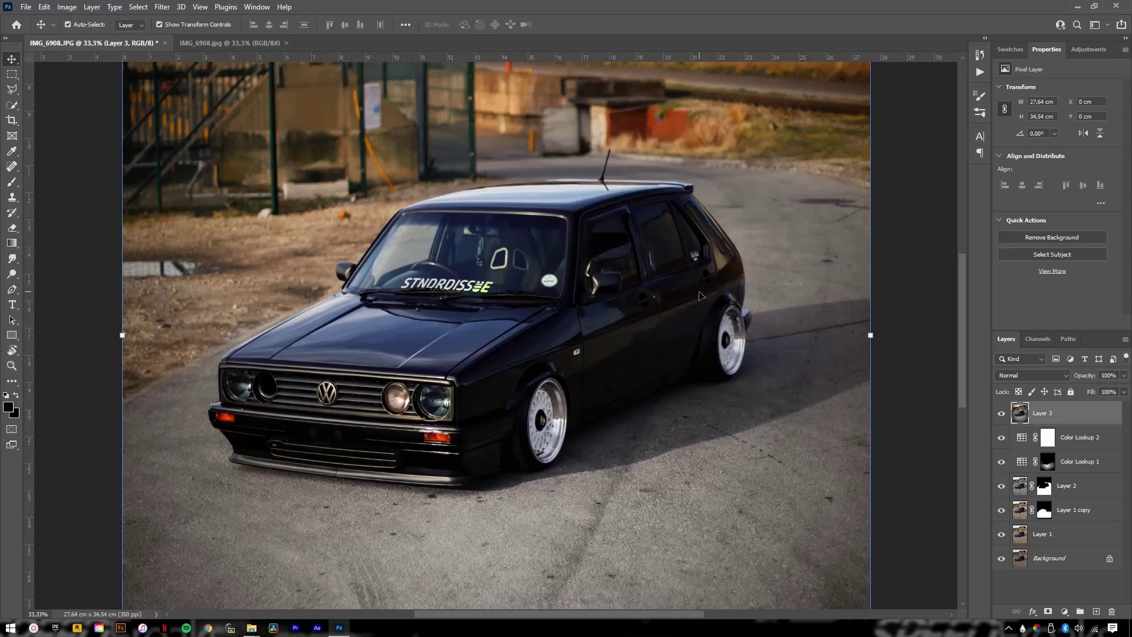
{"action": "key", "text": "ctrl+0"}
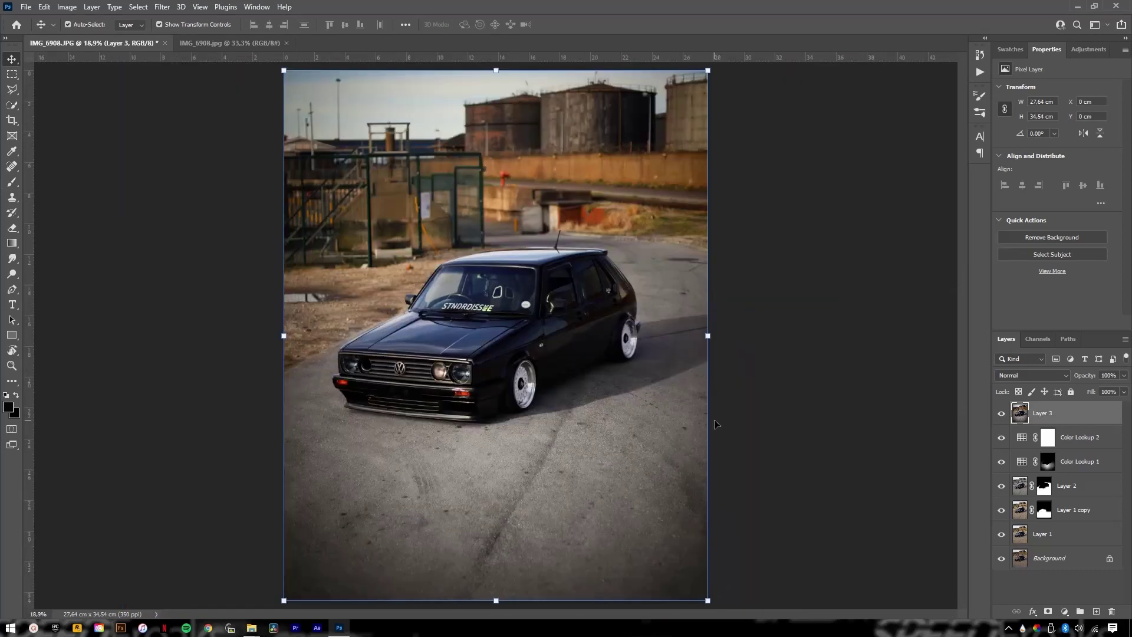
{"action": "key", "text": "b"}
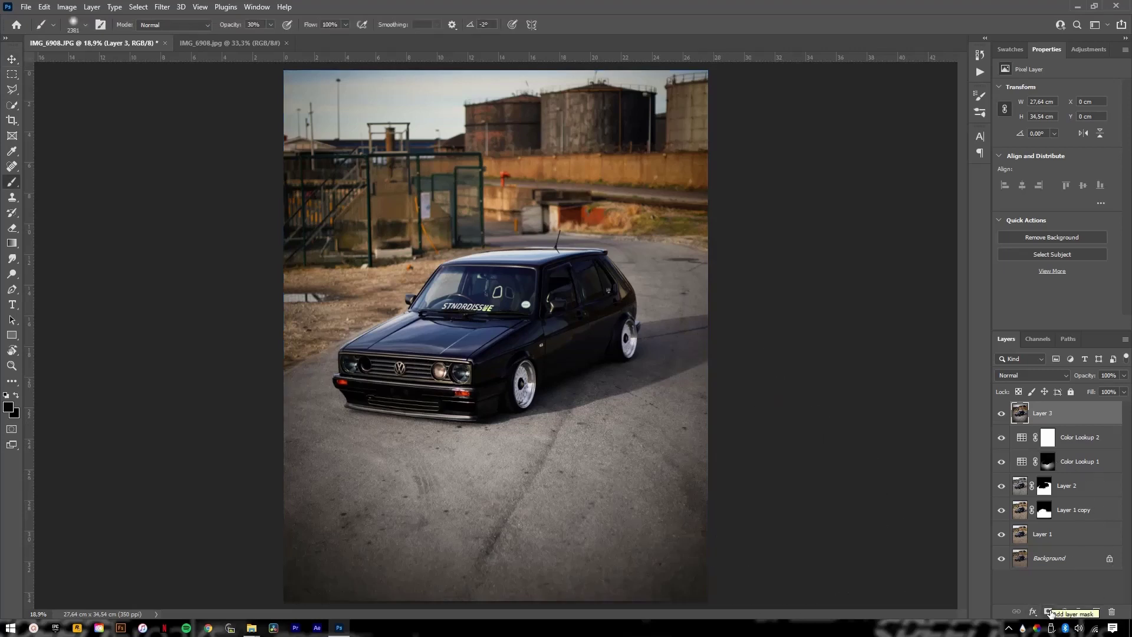
- Add a mask to Layer 3 and paint black on it at 100% brush opacity over the car and the asphalt around it
{"action": "left_click", "coordinate": [1048, 613]}
{"action": "key", "text": "x"}
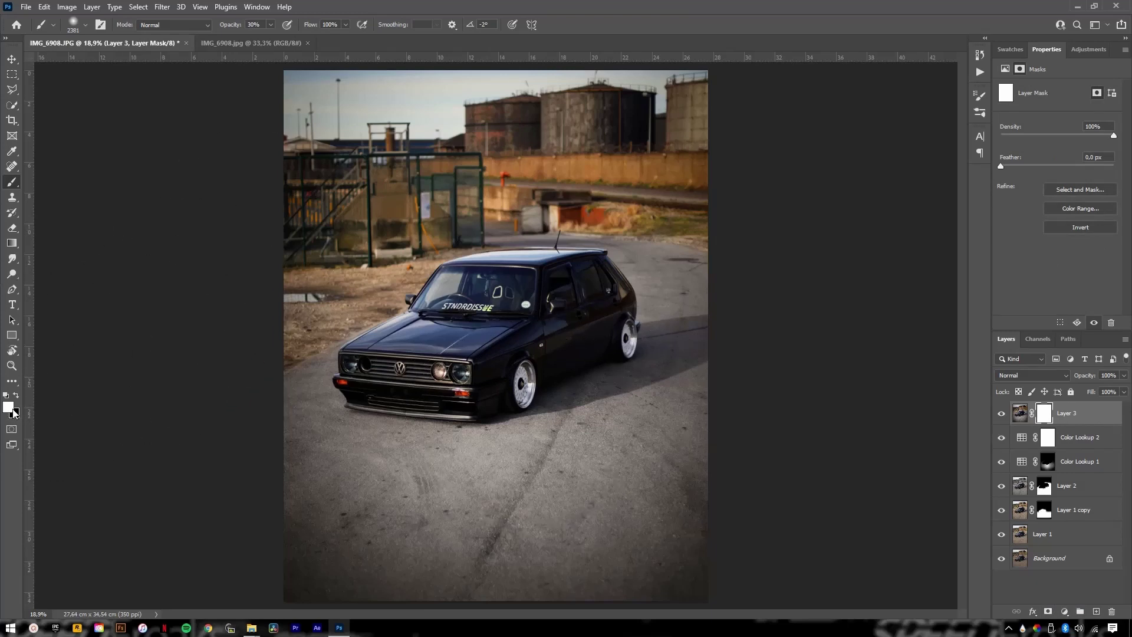
{"action": "key", "text": "x"}
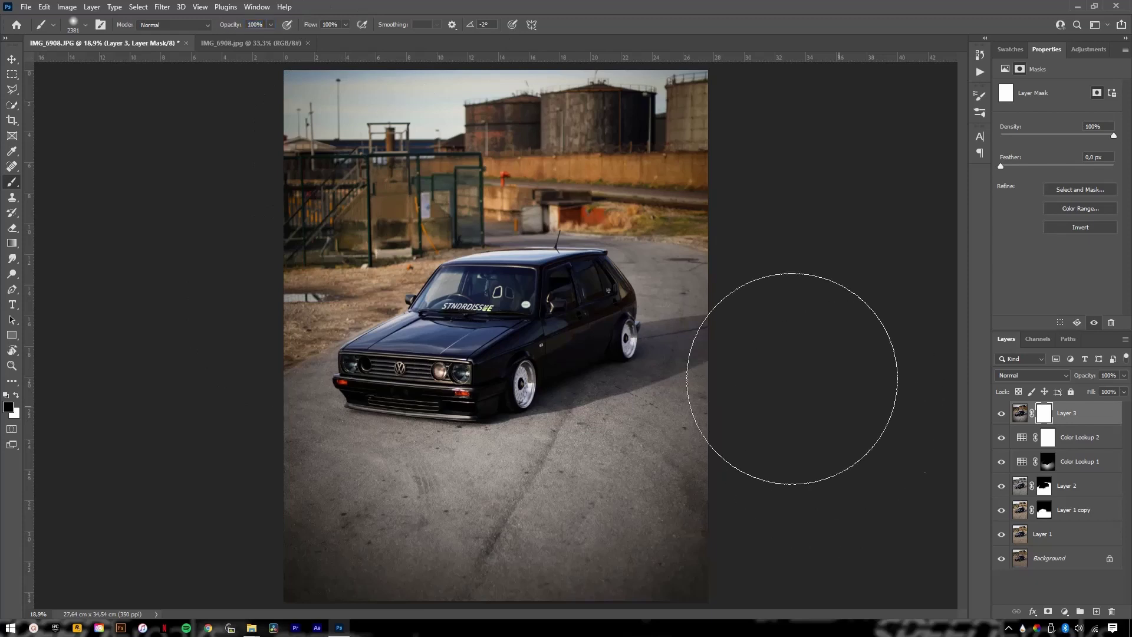
{"action": "mouse_move", "coordinate": [602, 340]}
{"action": "left_mouse_down"}
{"action": "mouse_move", "coordinate": [496, 320]}
{"action": "mouse_move", "coordinate": [522, 331]}
{"action": "left_mouse_up"}
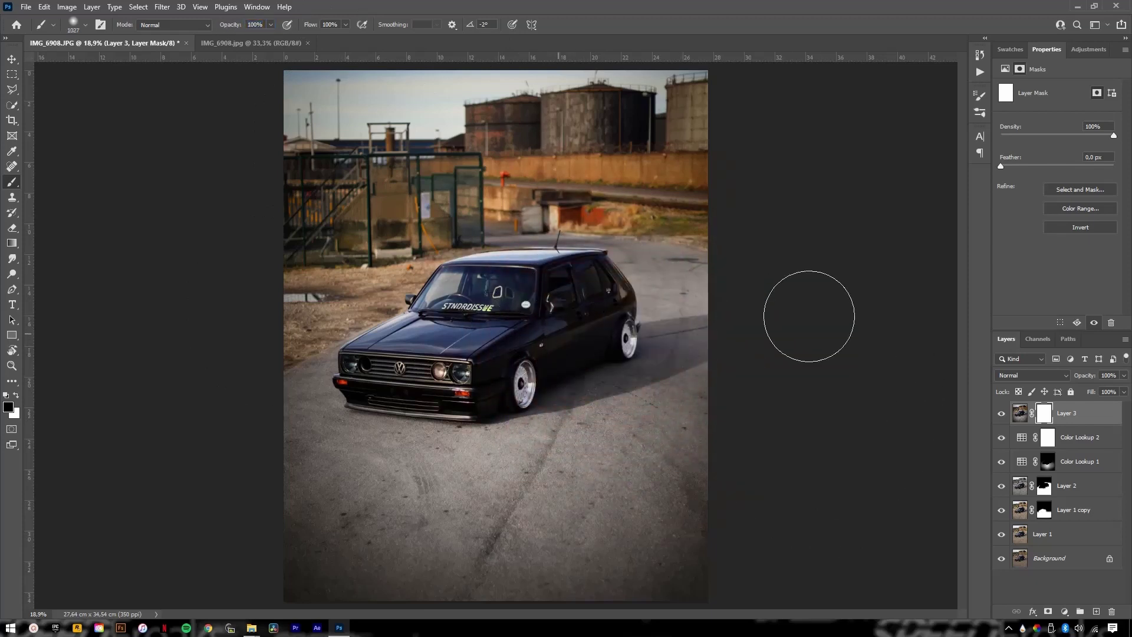
{"action": "left_click", "coordinate": [579, 276]}
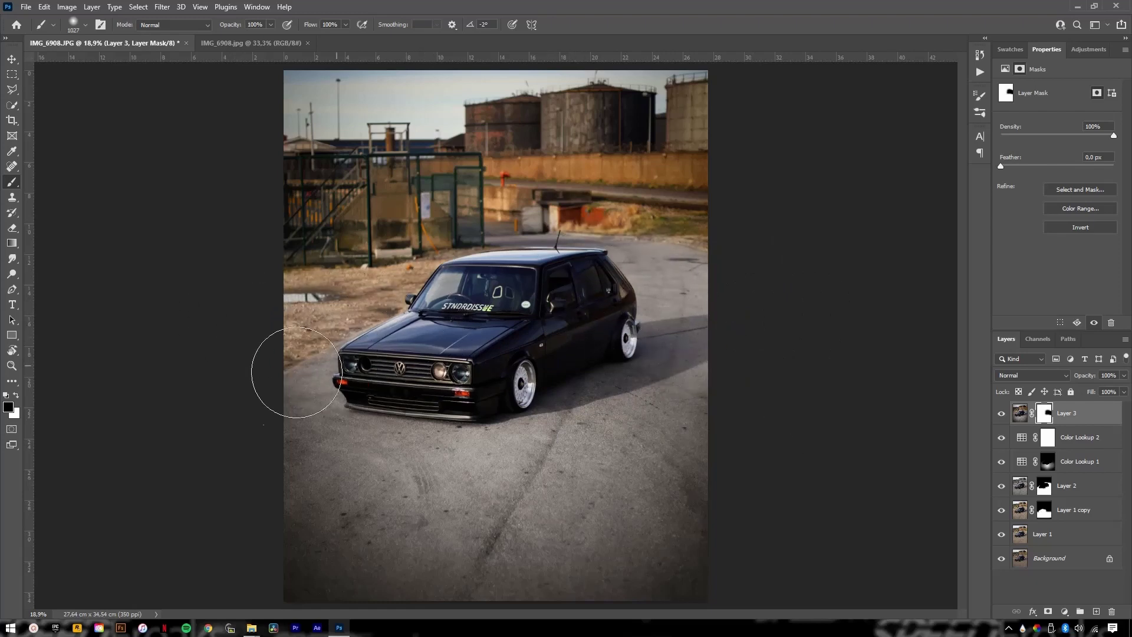
{"action": "mouse_move", "coordinate": [286, 374]}
{"action": "left_mouse_down"}
{"action": "mouse_move", "coordinate": [404, 379]}
{"action": "mouse_move", "coordinate": [392, 380]}
{"action": "left_mouse_up"}
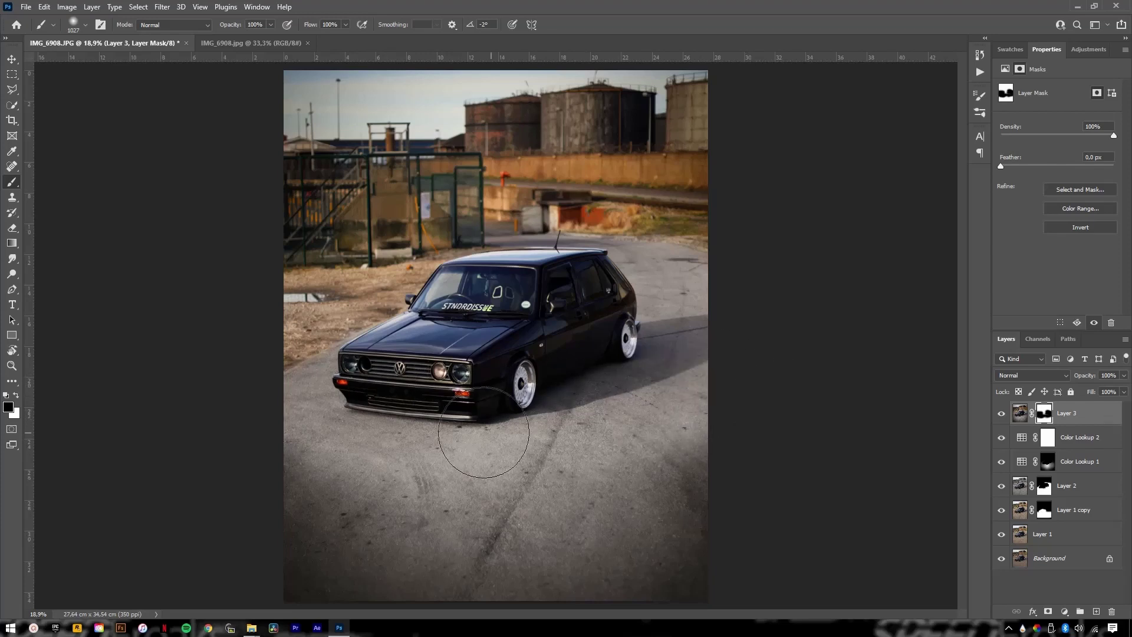
- Paint black at 41% opacity with a 1767 px brush on Layer 3's mask to soften the vignette over the background behind the car
{"action": "right_click", "coordinate": [467, 405], "text": "alt"}
{"action": "left_click_drag", "start_coordinate": [218, 24], "coordinate": [215, 24]}
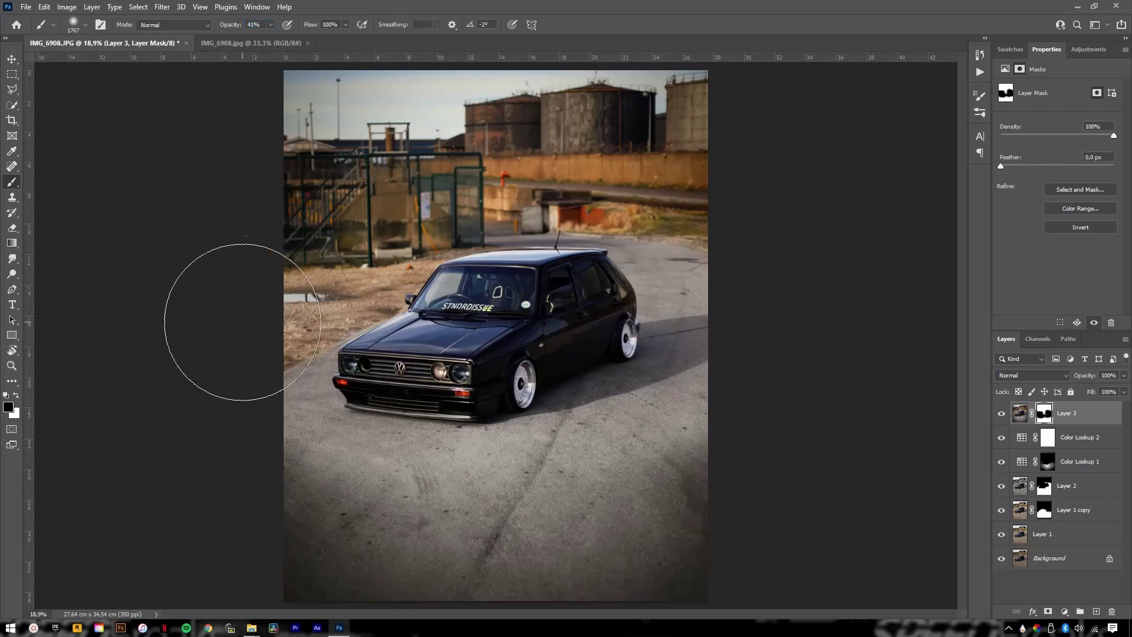
{"action": "left_click_drag", "start_coordinate": [549, 150], "coordinate": [556, 204]}
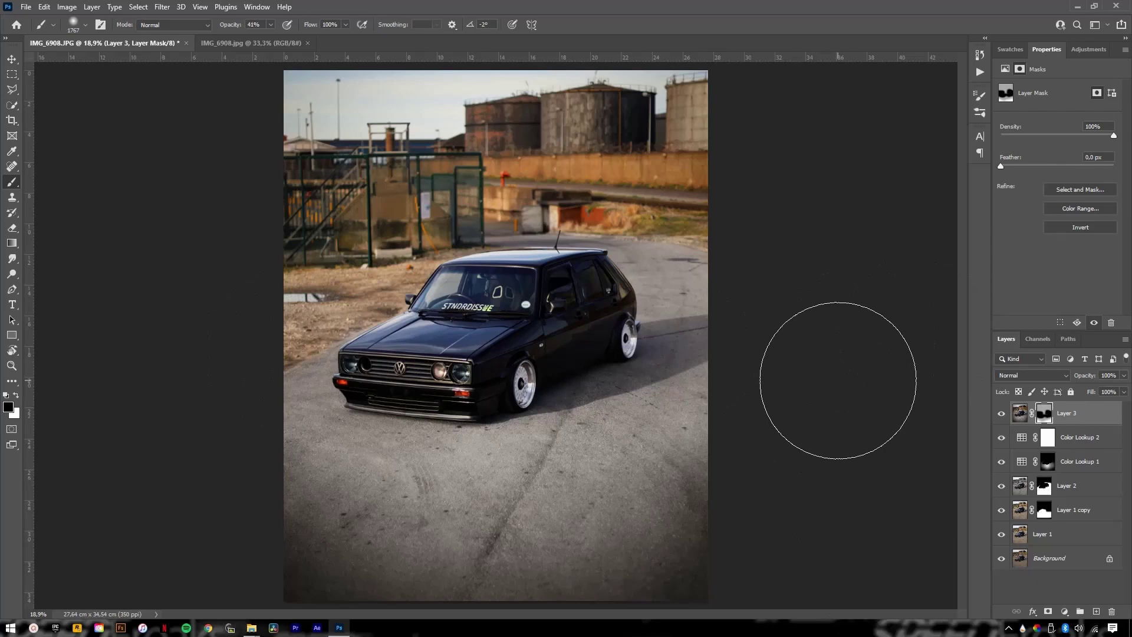
{"action": "key", "text": "ctrl+minus"}
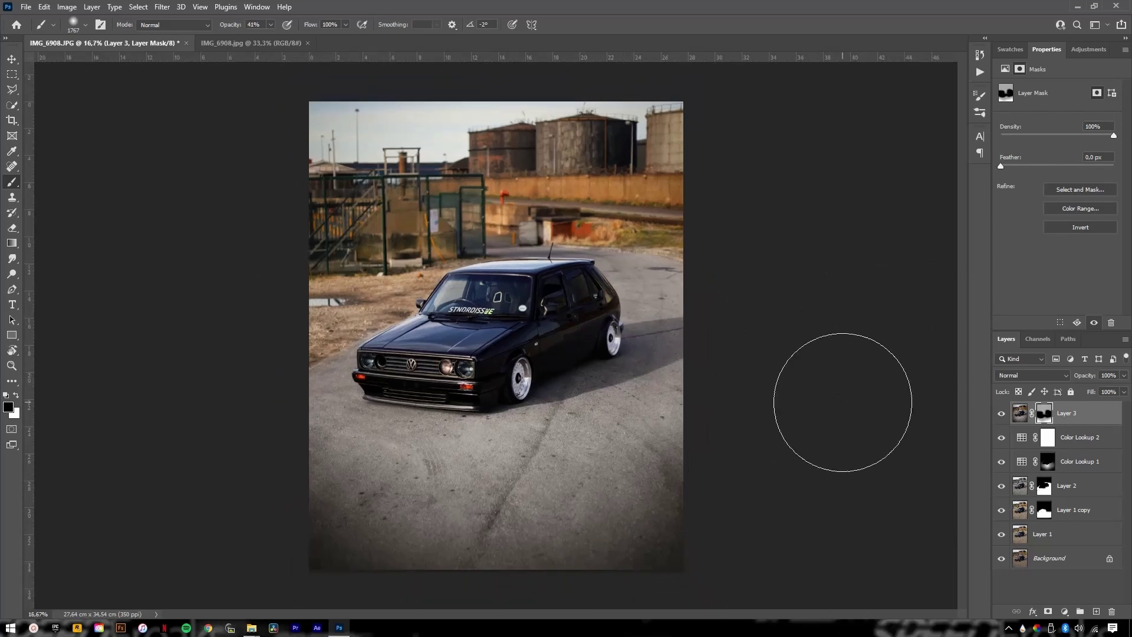
- Stamp the visible layers into a new top layer and burn the car's shadows with the Burn tool at 5% exposure
{"action": "key", "text": "ctrl+shift+alt+e"}
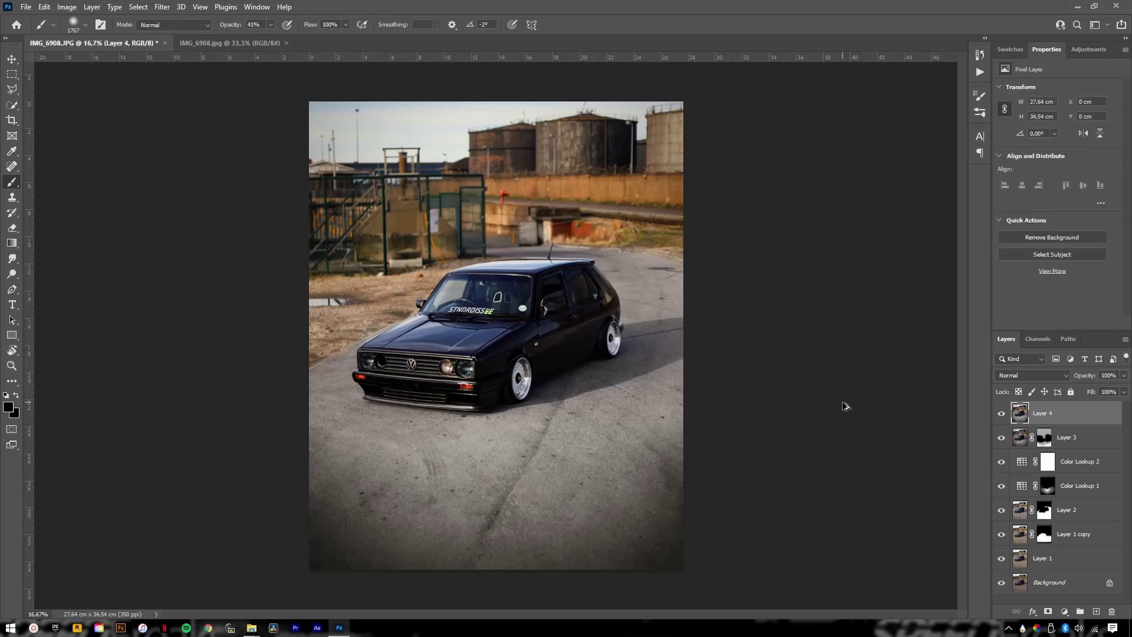
{"action": "key", "text": "o"}
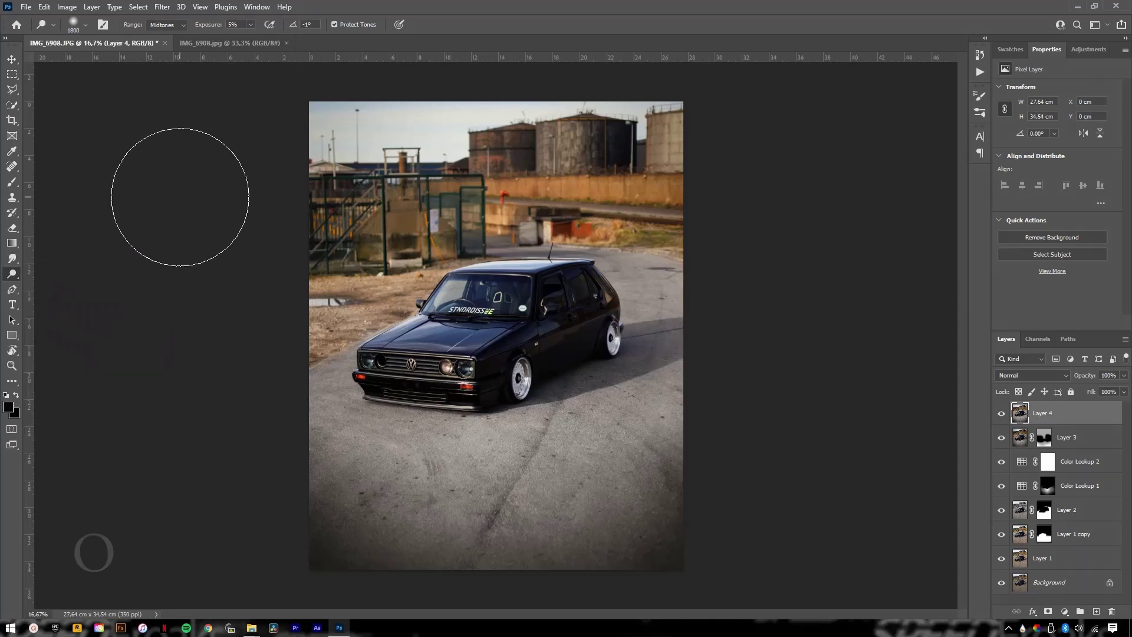
{"action": "left_click", "coordinate": [12, 274]}
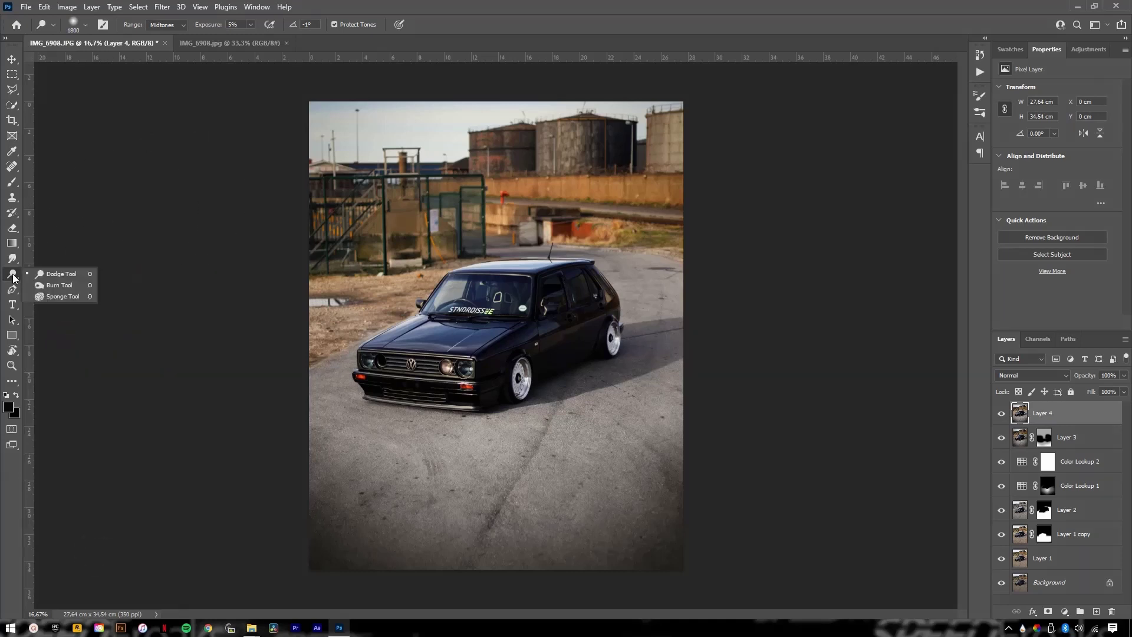
{"action": "left_click", "coordinate": [56, 285]}
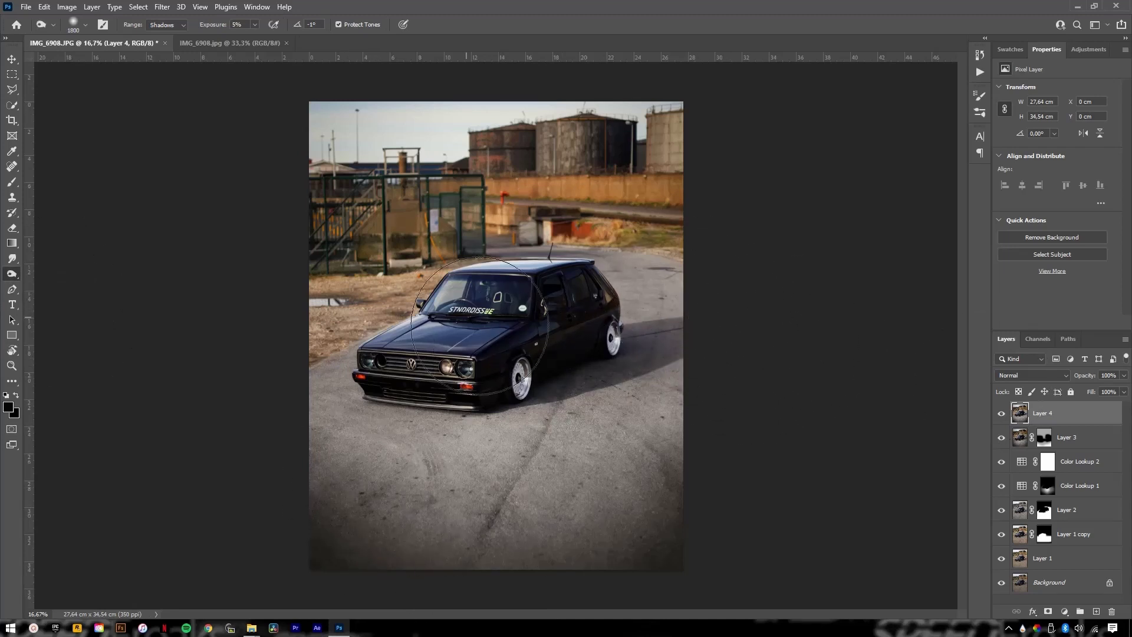
- Dodge the midtones on Layer 4 around the car at 5% exposure
{"action": "right_click", "coordinate": [11, 274]}
{"action": "left_click", "coordinate": [50, 272]}
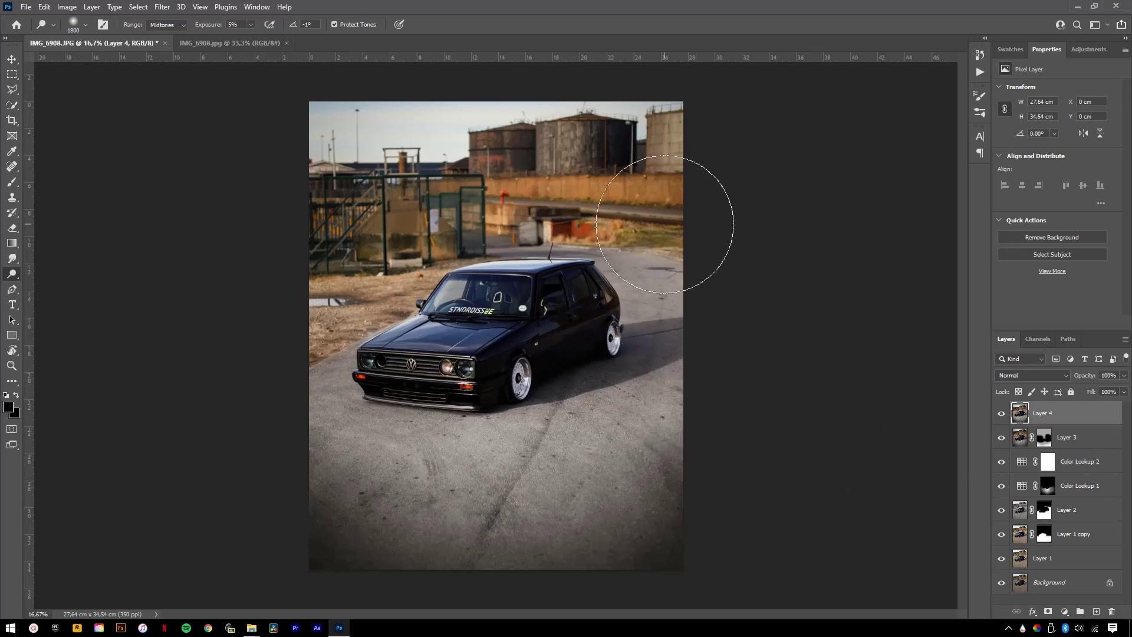
{"action": "key", "text": "ctrl+plus"}
{"action": "key", "text": "ctrl+plus"}
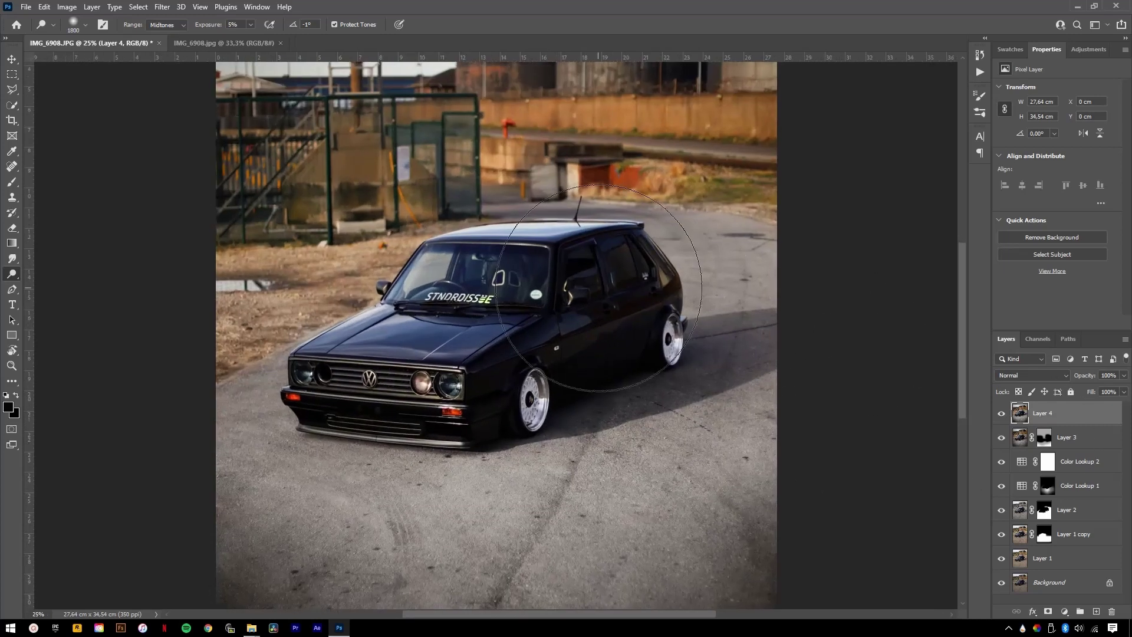
{"action": "key", "text": "ctrl+minus"}
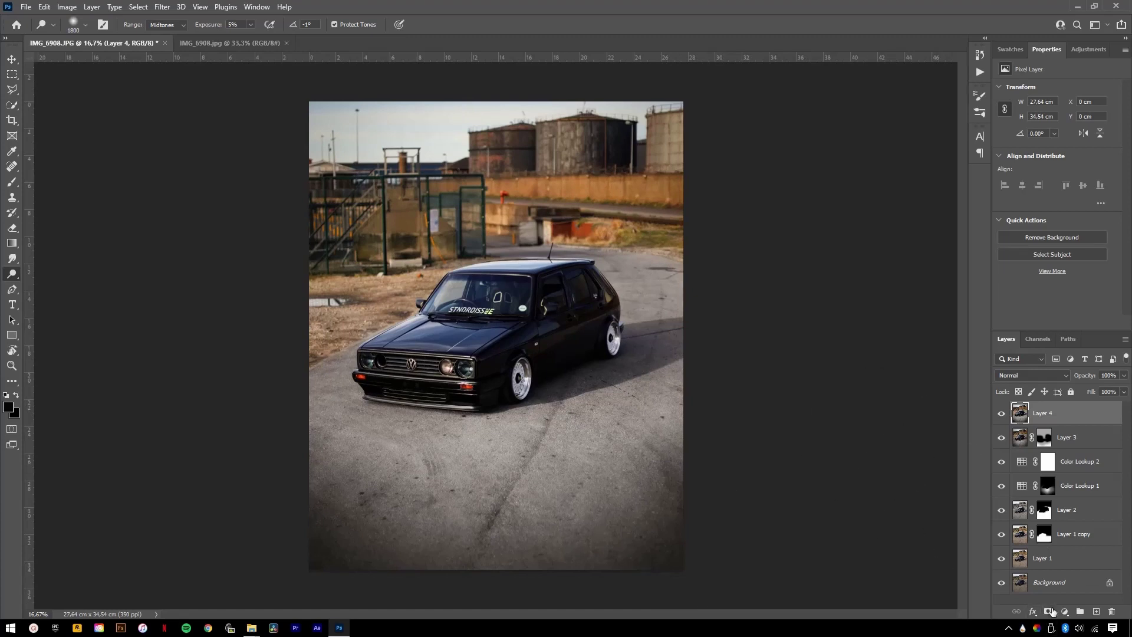
- Add a mask to Layer 4 and paint black at 100% opacity with a 1069 px brush over the car's side doors
{"action": "left_click", "coordinate": [1049, 612]}
{"action": "key", "text": "b"}
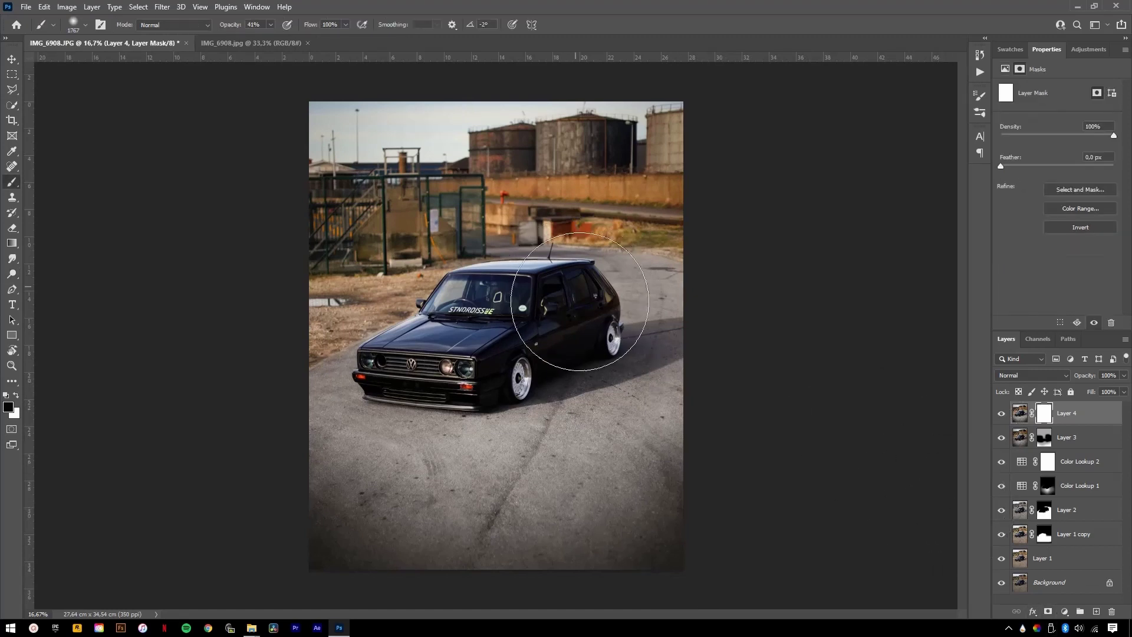
{"action": "left_click_drag", "start_coordinate": [598, 342], "coordinate": [529, 332]}
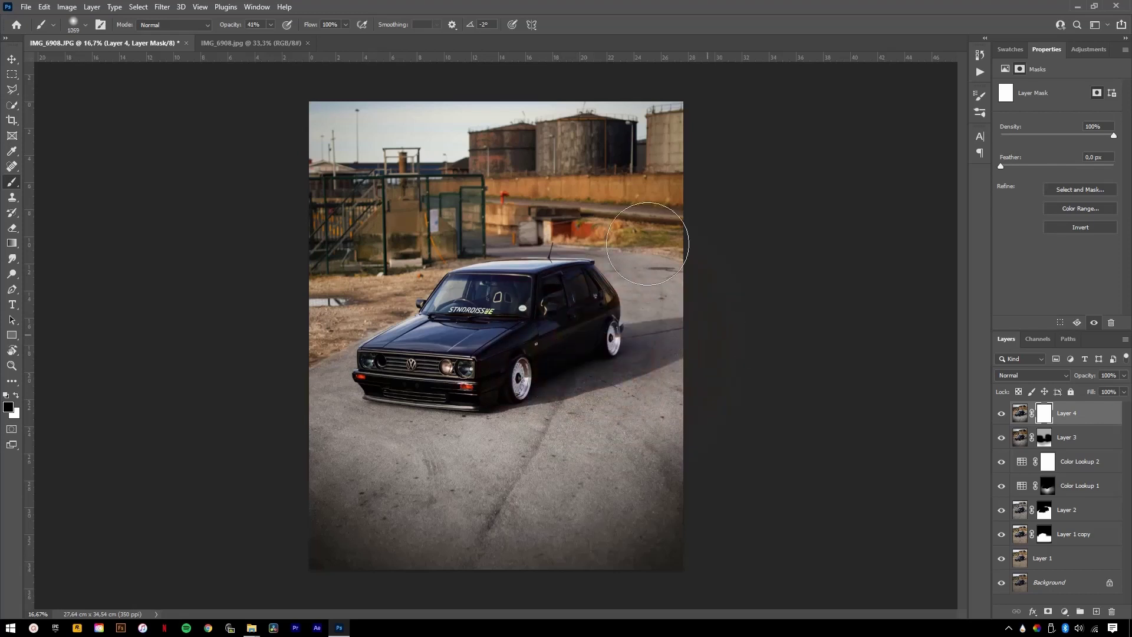
{"action": "left_click_drag", "start_coordinate": [232, 26], "coordinate": [267, 26]}
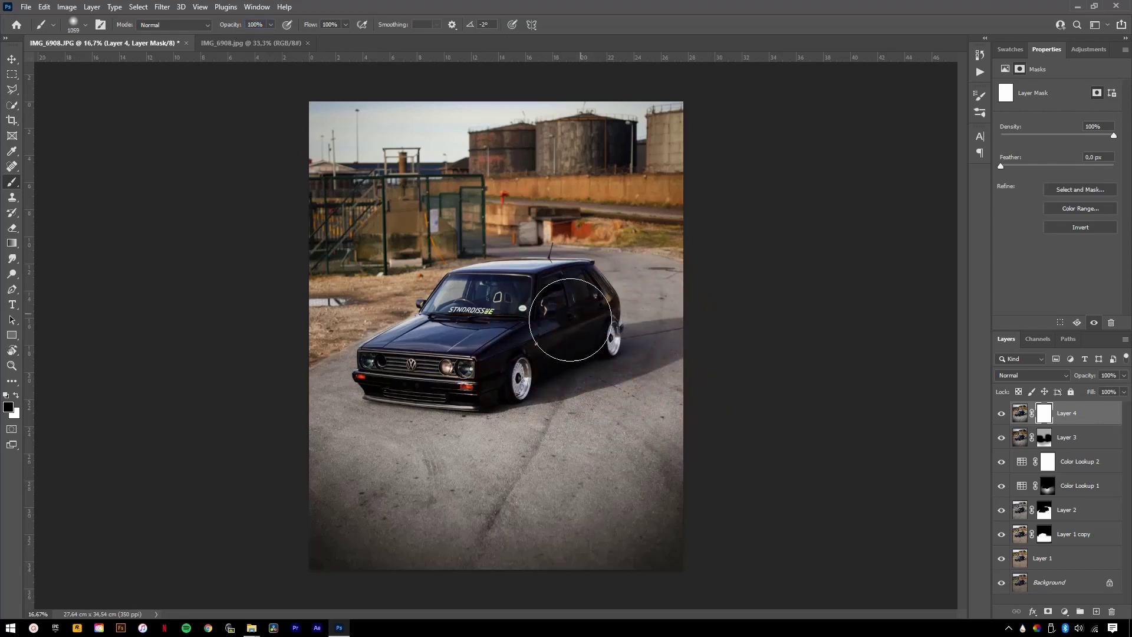
{"action": "mouse_move", "coordinate": [576, 330]}
{"action": "left_mouse_down"}
{"action": "mouse_move", "coordinate": [566, 321]}
{"action": "mouse_move", "coordinate": [536, 336]}
{"action": "left_mouse_up"}
- Add a Curves adjustment that maps input 143 to output 123 and invert its mask to black
{"action": "key", "text": "ctrl+plus"}
{"action": "key", "text": "ctrl+plus"}
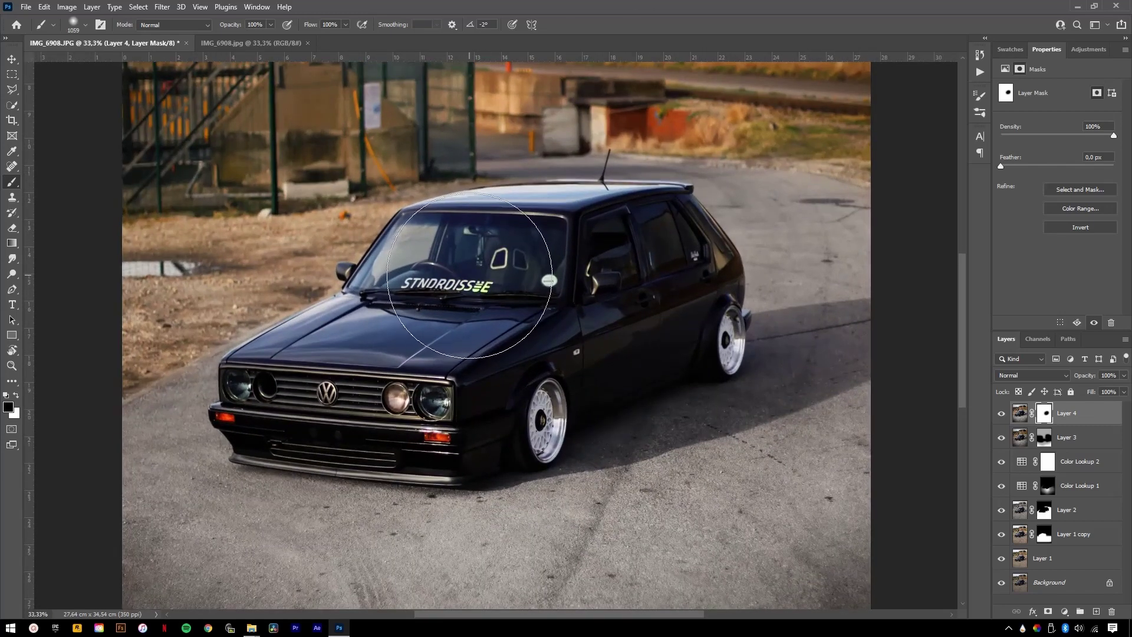
{"action": "left_click_drag", "start_coordinate": [461, 271], "coordinate": [418, 249]}
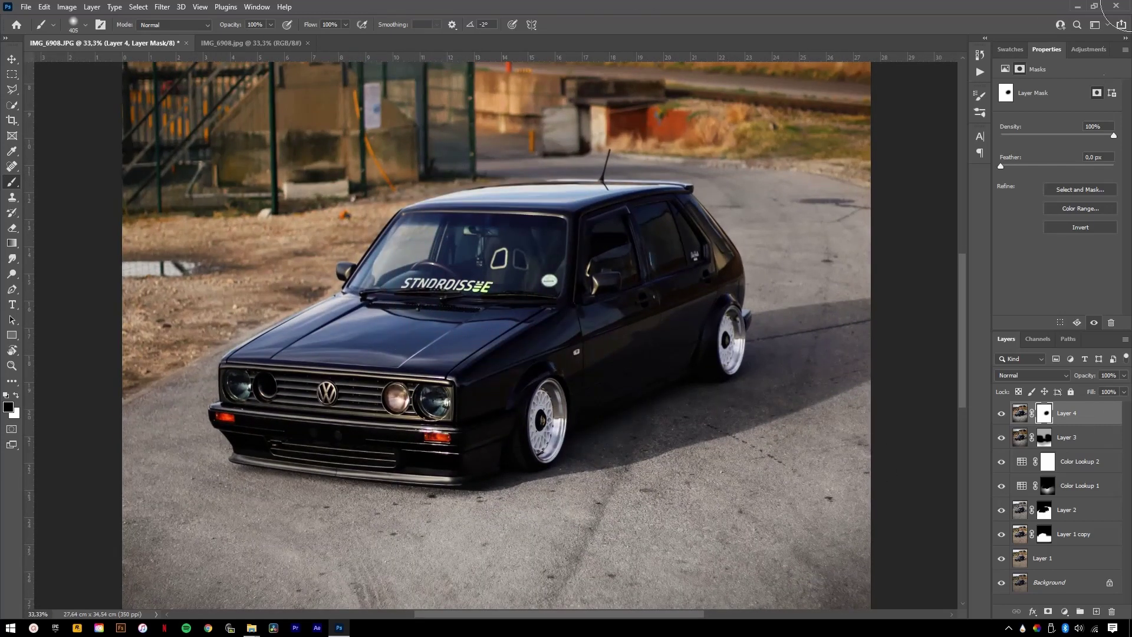
{"action": "left_click", "coordinate": [1087, 50]}
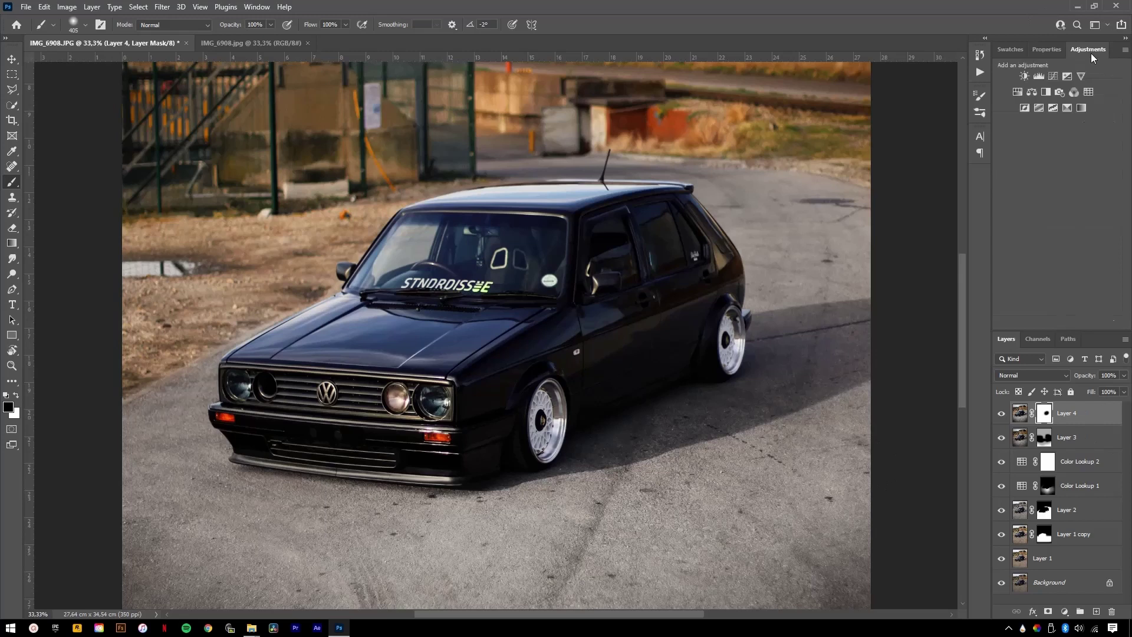
{"action": "left_click", "coordinate": [1055, 81]}
{"action": "left_click_drag", "start_coordinate": [1071, 161], "coordinate": [1074, 162]}
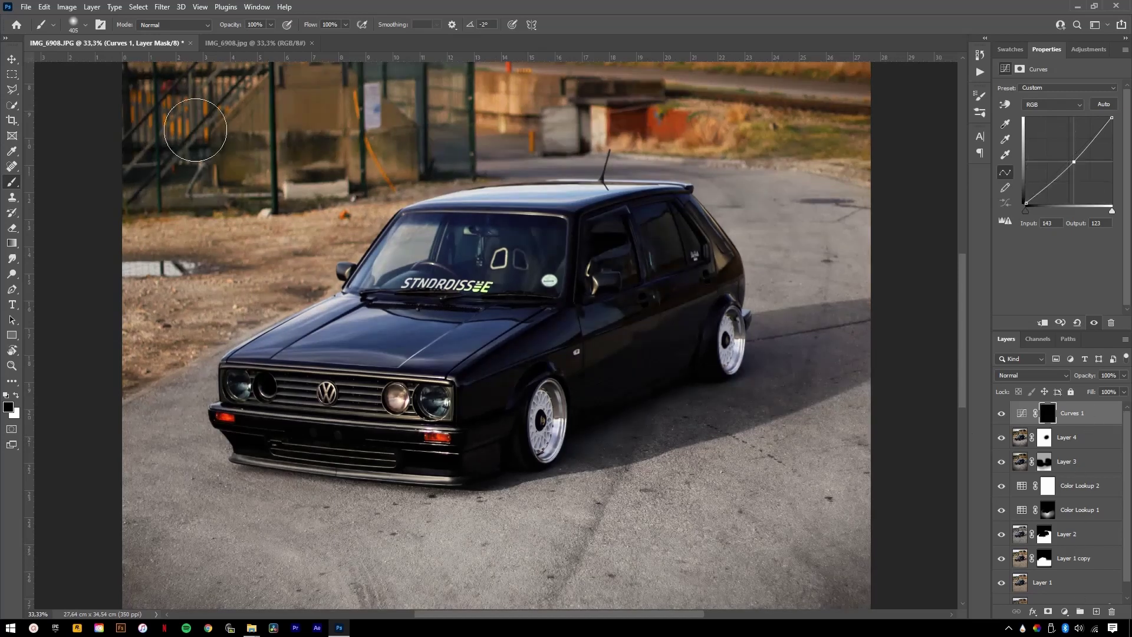
- Set the brush hardness to about 70% and paint white over the windshield on the Curves 1 mask
{"action": "left_click", "coordinate": [84, 27]}
{"action": "left_click_drag", "start_coordinate": [104, 87], "coordinate": [118, 90]}
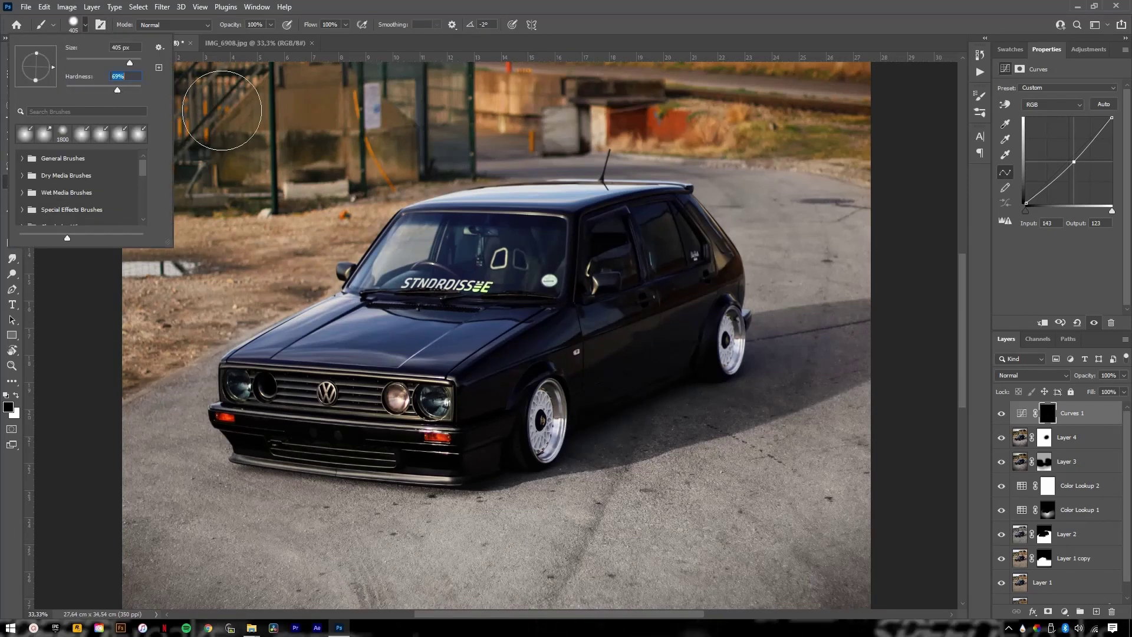
{"action": "key", "text": "Return"}
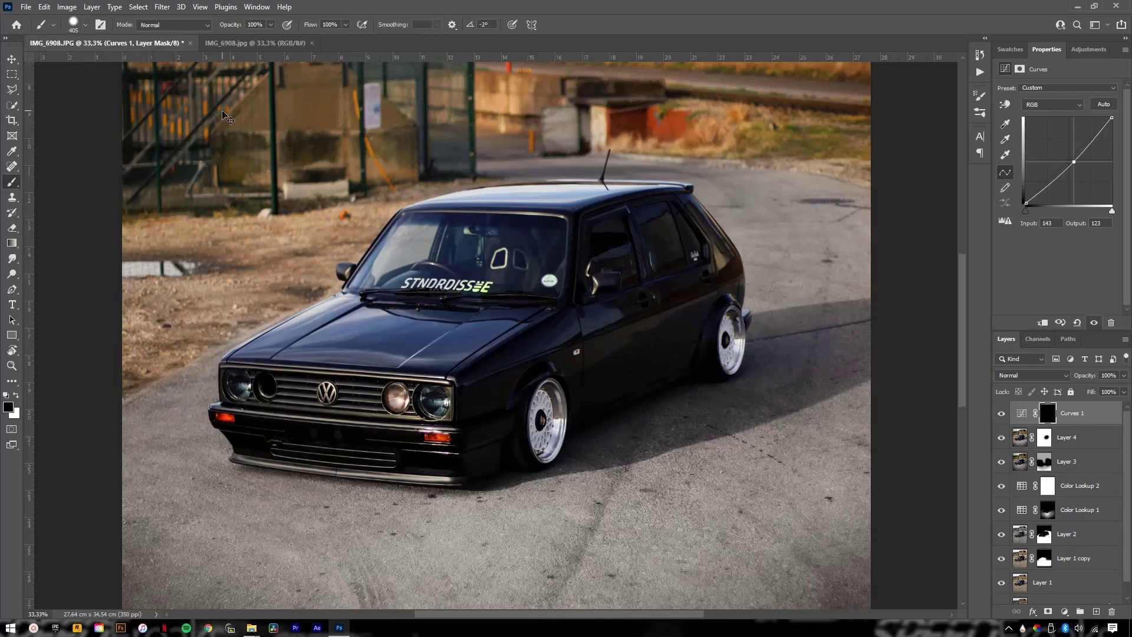
{"action": "key", "text": "ctrl+plus"}
{"action": "key", "text": "ctrl+plus"}
{"action": "left_click_drag", "start_coordinate": [226, 359], "coordinate": [196, 465]}
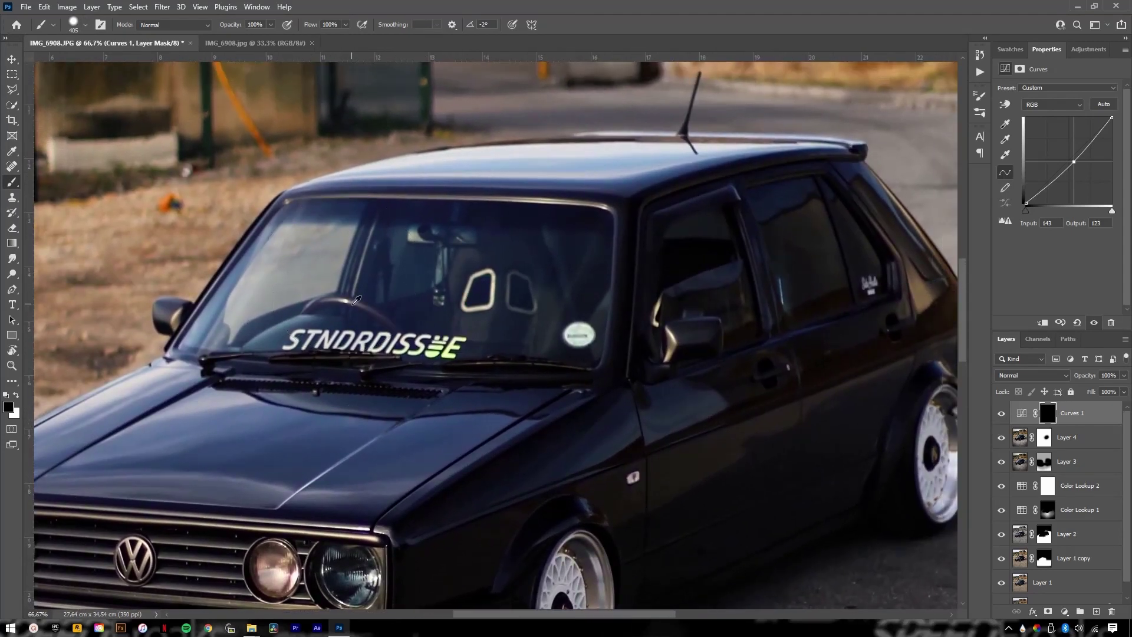
{"action": "mouse_move", "coordinate": [352, 304]}
{"action": "left_mouse_down"}
{"action": "mouse_move", "coordinate": [255, 279]}
{"action": "mouse_move", "coordinate": [245, 265]}
{"action": "left_mouse_up"}
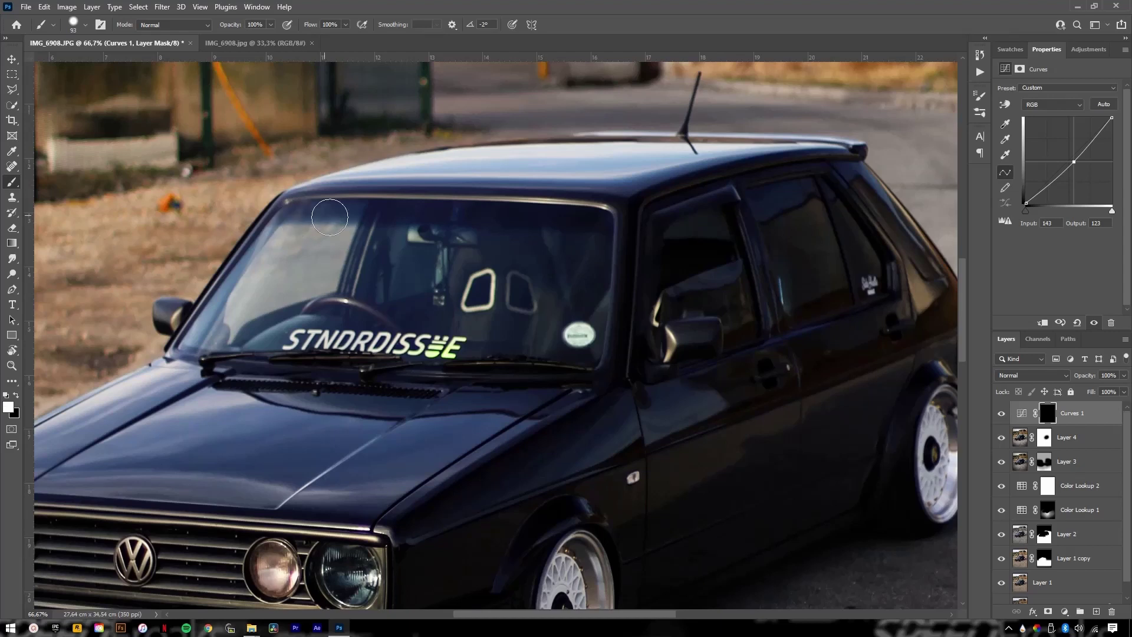
{"action": "mouse_move", "coordinate": [332, 216]}
{"action": "left_mouse_down"}
{"action": "mouse_move", "coordinate": [603, 226]}
{"action": "mouse_move", "coordinate": [598, 285]}
{"action": "mouse_move", "coordinate": [586, 354]}
{"action": "mouse_move", "coordinate": [324, 340]}
{"action": "left_mouse_up"}
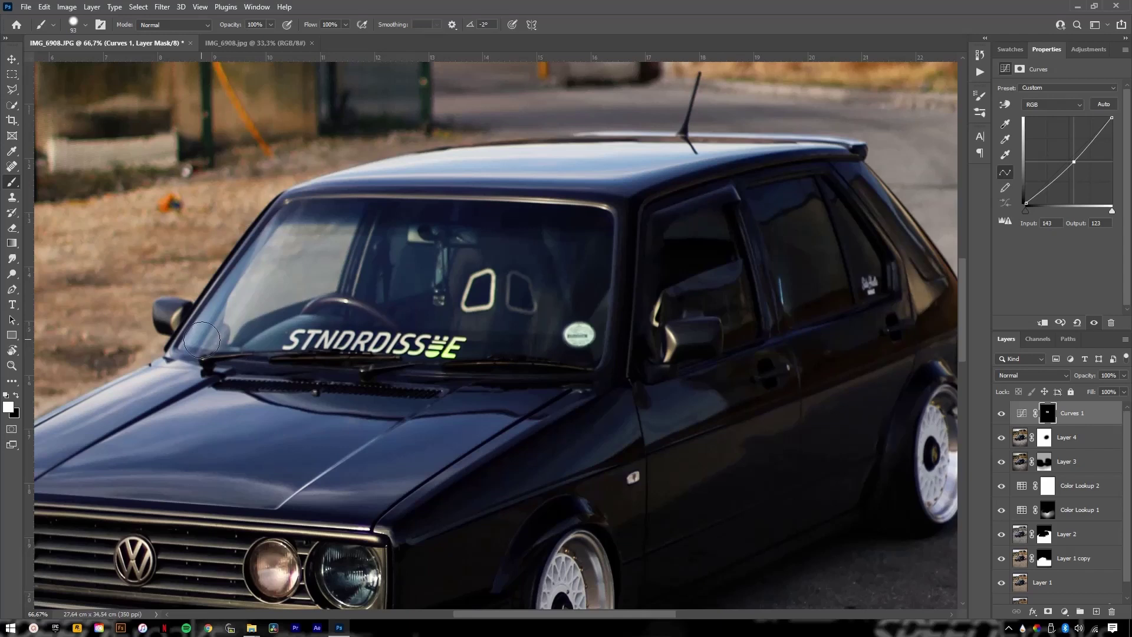
{"action": "mouse_move", "coordinate": [202, 340]}
{"action": "left_mouse_down"}
{"action": "mouse_move", "coordinate": [250, 273]}
{"action": "mouse_move", "coordinate": [301, 243]}
{"action": "mouse_move", "coordinate": [294, 218]}
{"action": "mouse_move", "coordinate": [286, 255]}
{"action": "mouse_move", "coordinate": [287, 244]}
{"action": "mouse_move", "coordinate": [545, 249]}
{"action": "mouse_move", "coordinate": [332, 231]}
{"action": "mouse_move", "coordinate": [266, 243]}
{"action": "mouse_move", "coordinate": [247, 308]}
{"action": "mouse_move", "coordinate": [312, 275]}
{"action": "mouse_move", "coordinate": [272, 281]}
{"action": "mouse_move", "coordinate": [508, 286]}
{"action": "mouse_move", "coordinate": [454, 263]}
{"action": "mouse_move", "coordinate": [373, 262]}
{"action": "mouse_move", "coordinate": [291, 276]}
{"action": "mouse_move", "coordinate": [386, 318]}
{"action": "mouse_move", "coordinate": [531, 321]}
{"action": "mouse_move", "coordinate": [566, 280]}
{"action": "left_mouse_up"}
- Display the Curves 1 mask as a red overlay and fill the missed patches inside the windshield
{"action": "key", "text": "backslash"}
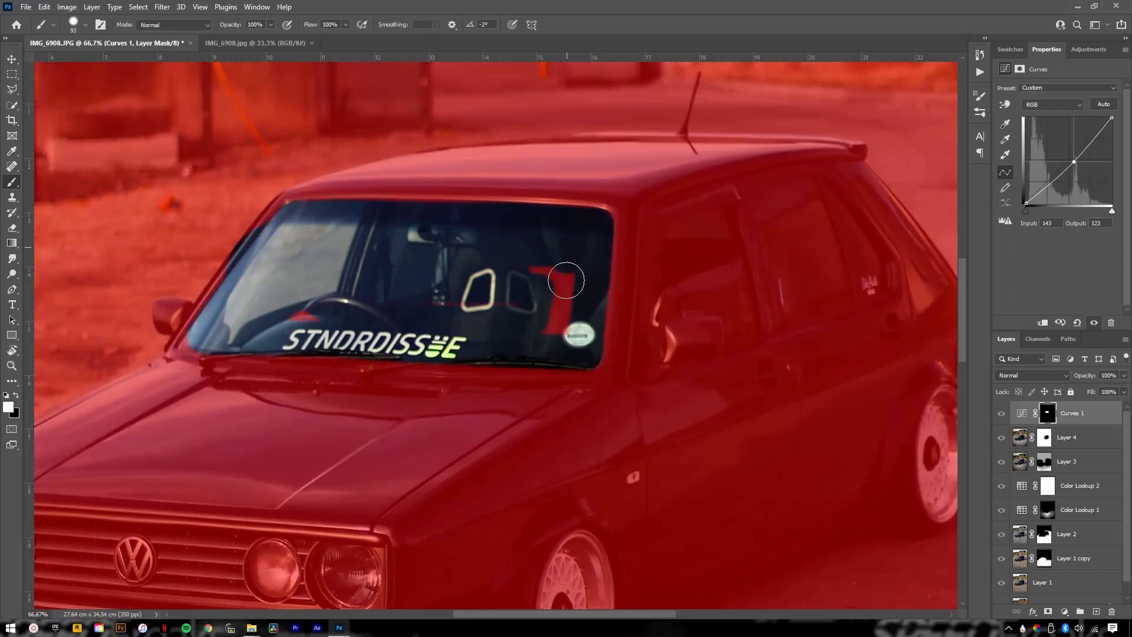
{"action": "key", "text": "ctrl+z"}
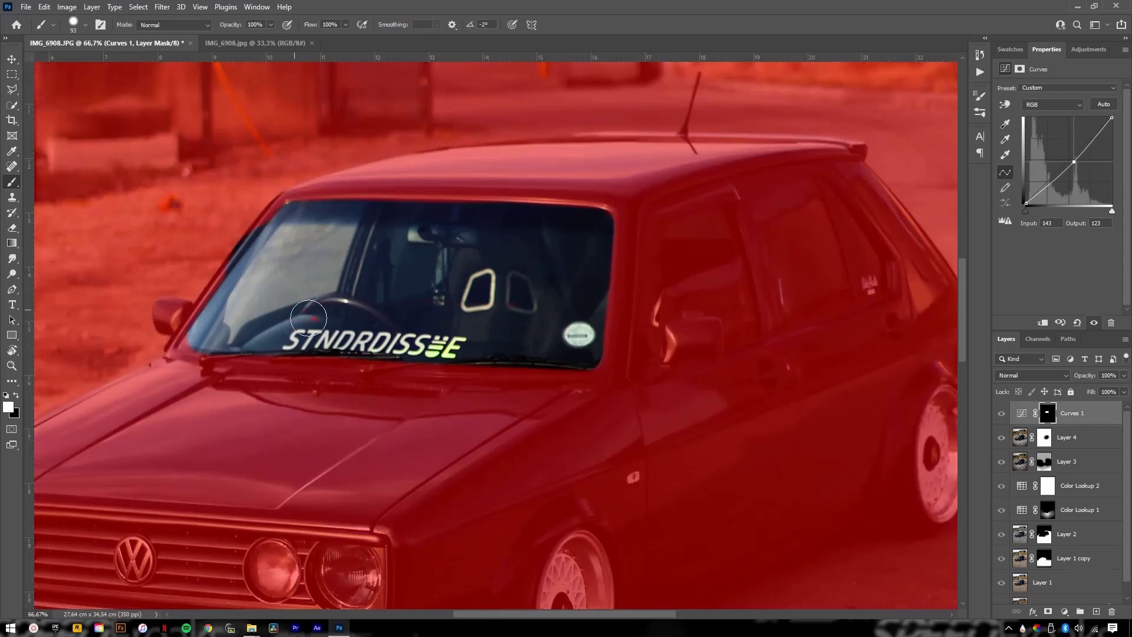
{"action": "left_click_drag", "start_coordinate": [208, 384], "coordinate": [373, 394]}
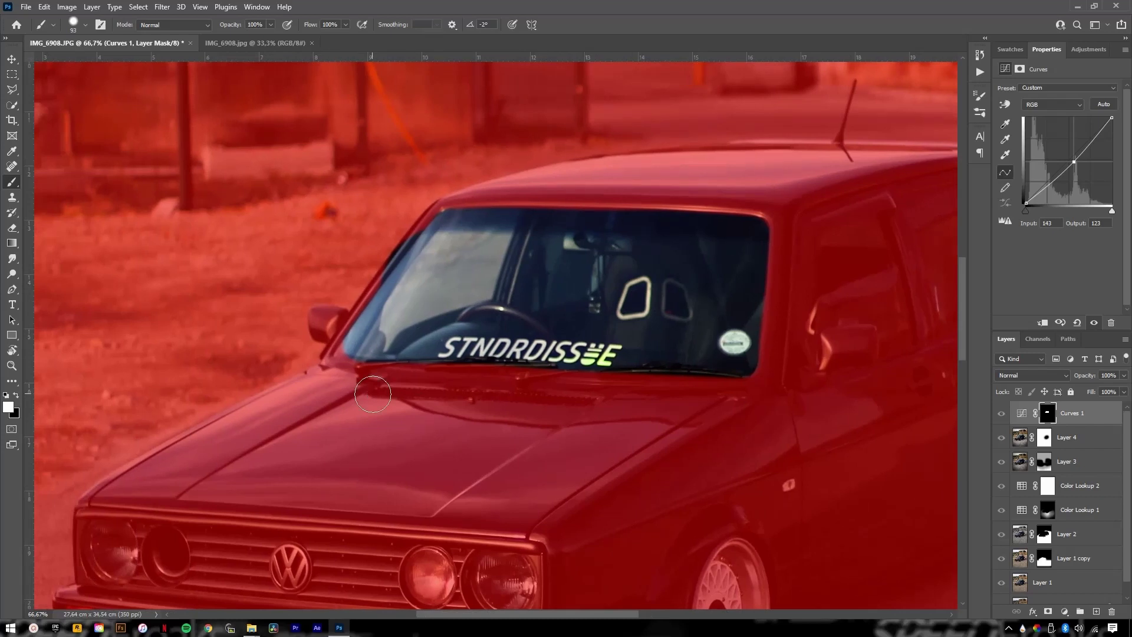
- Refine the Curves 1 mask with a smaller white brush in the windshield's lower corner by the side mirror and along its bottom edge
{"action": "key", "text": "ctrl+plus"}
{"action": "key", "text": "ctrl+plus"}
{"action": "mouse_move", "coordinate": [252, 395]}
{"action": "left_mouse_down"}
{"action": "mouse_move", "coordinate": [505, 371]}
{"action": "mouse_move", "coordinate": [557, 377]}
{"action": "left_mouse_up"}
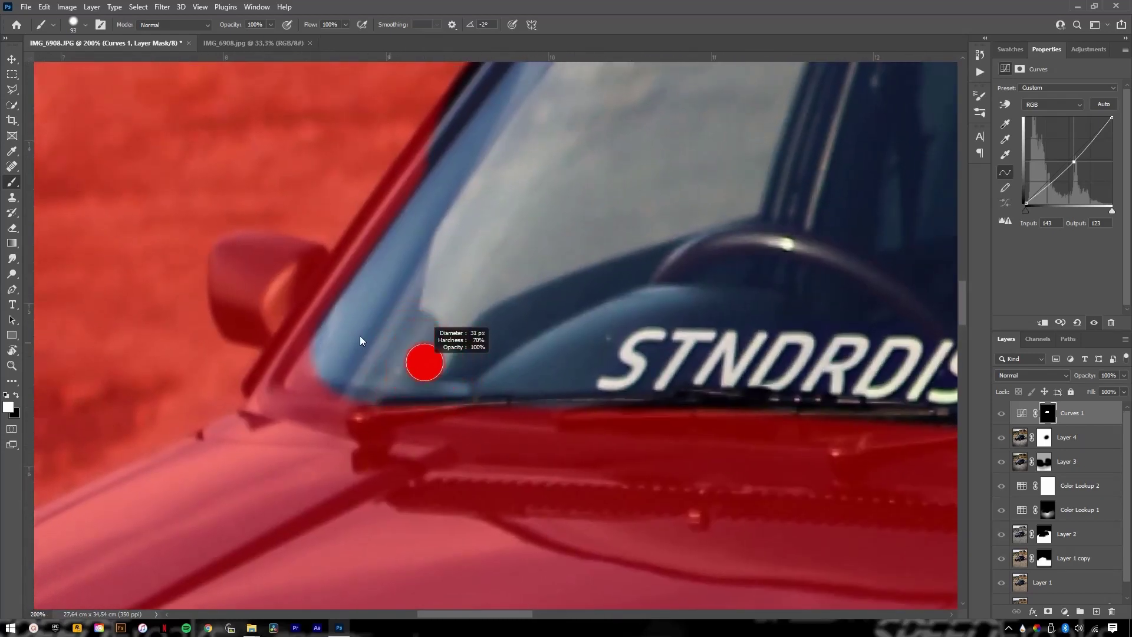
{"action": "left_click_drag", "start_coordinate": [360, 335], "coordinate": [383, 348]}
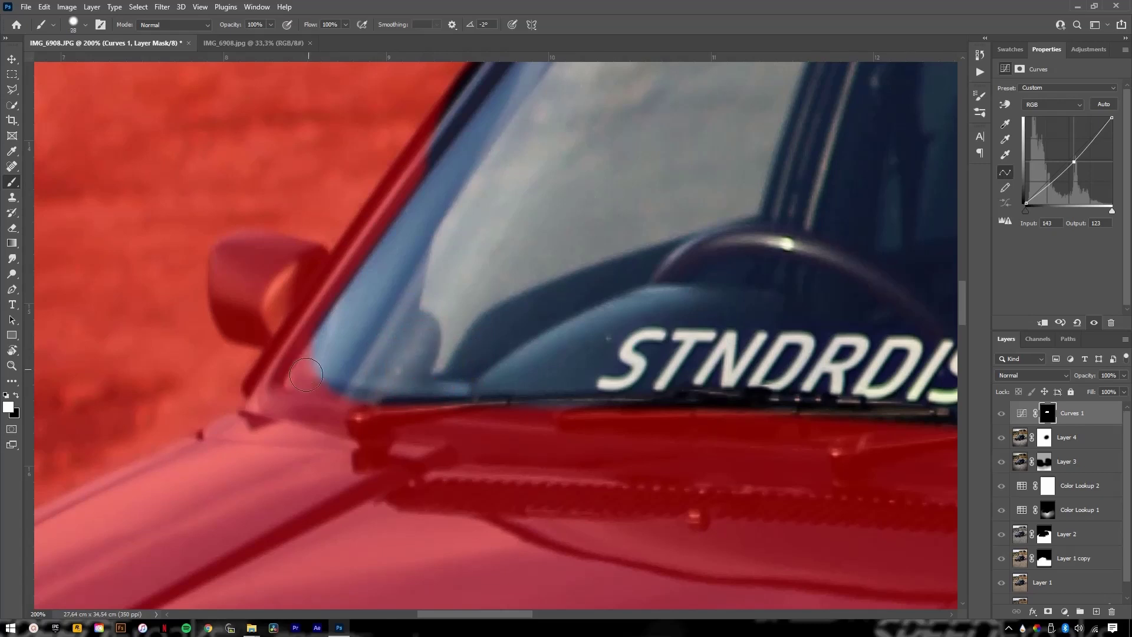
{"action": "left_click_drag", "start_coordinate": [306, 383], "coordinate": [323, 351]}
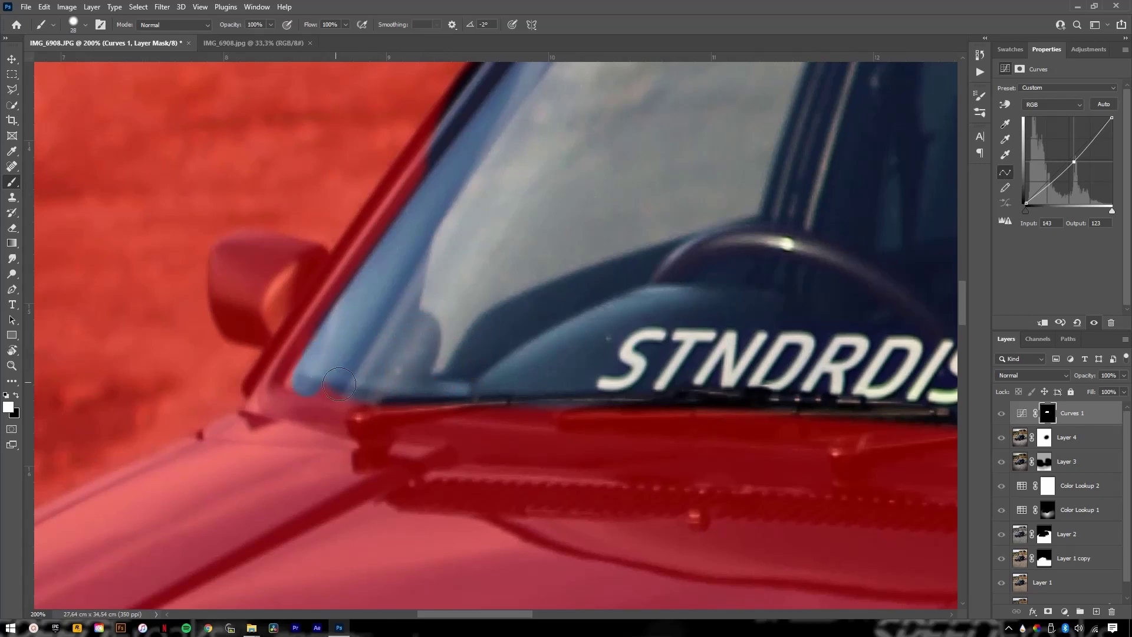
{"action": "left_click_drag", "start_coordinate": [366, 384], "coordinate": [305, 388]}
{"action": "left_click_drag", "start_coordinate": [403, 407], "coordinate": [407, 405]}
{"action": "left_click", "coordinate": [591, 428], "text": "shift"}
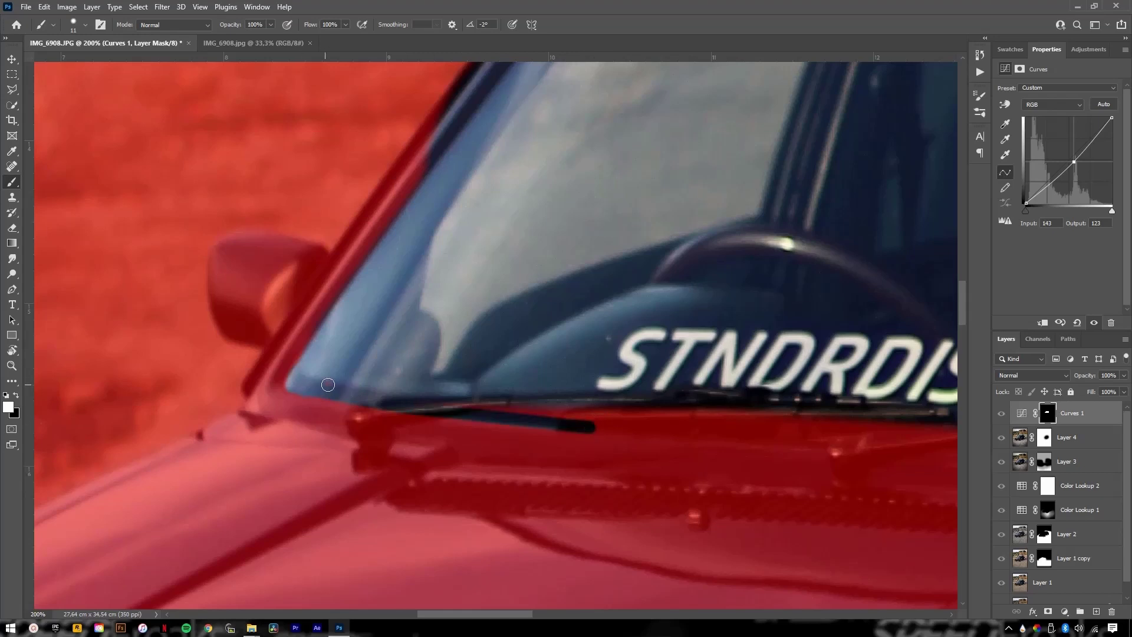
- Extend the white mask with an enlarged brush along the windshield's bottom edge, over the wipers to the corner by the round sticker
{"action": "right_click", "coordinate": [411, 362], "text": "alt"}
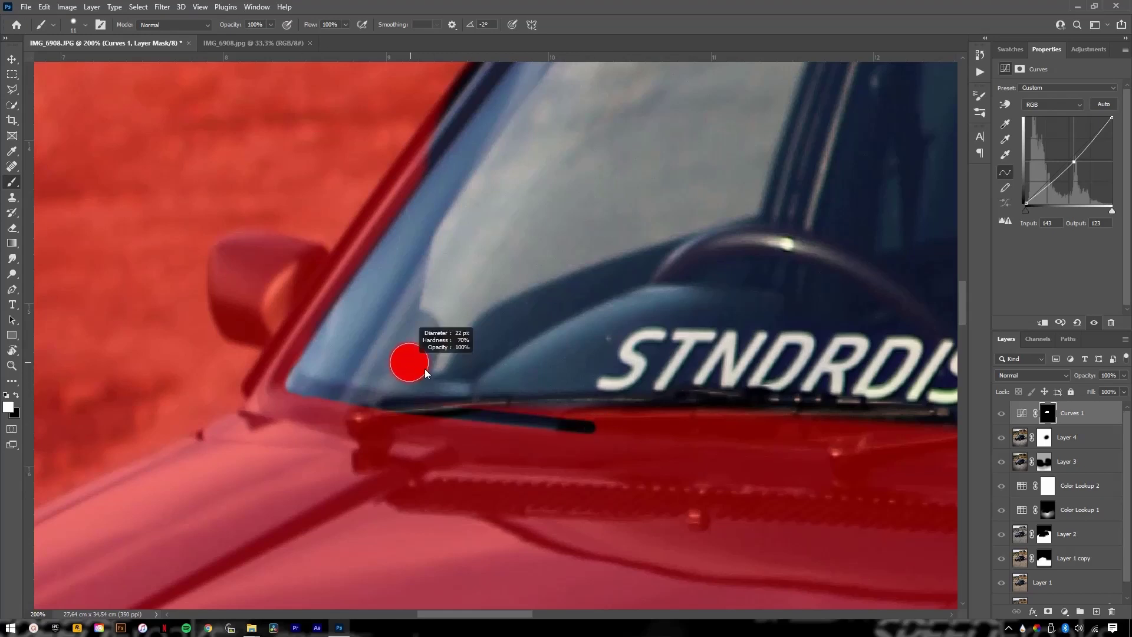
{"action": "mouse_move", "coordinate": [558, 448]}
{"action": "left_mouse_down"}
{"action": "mouse_move", "coordinate": [306, 416]}
{"action": "mouse_move", "coordinate": [276, 392]}
{"action": "left_mouse_up"}
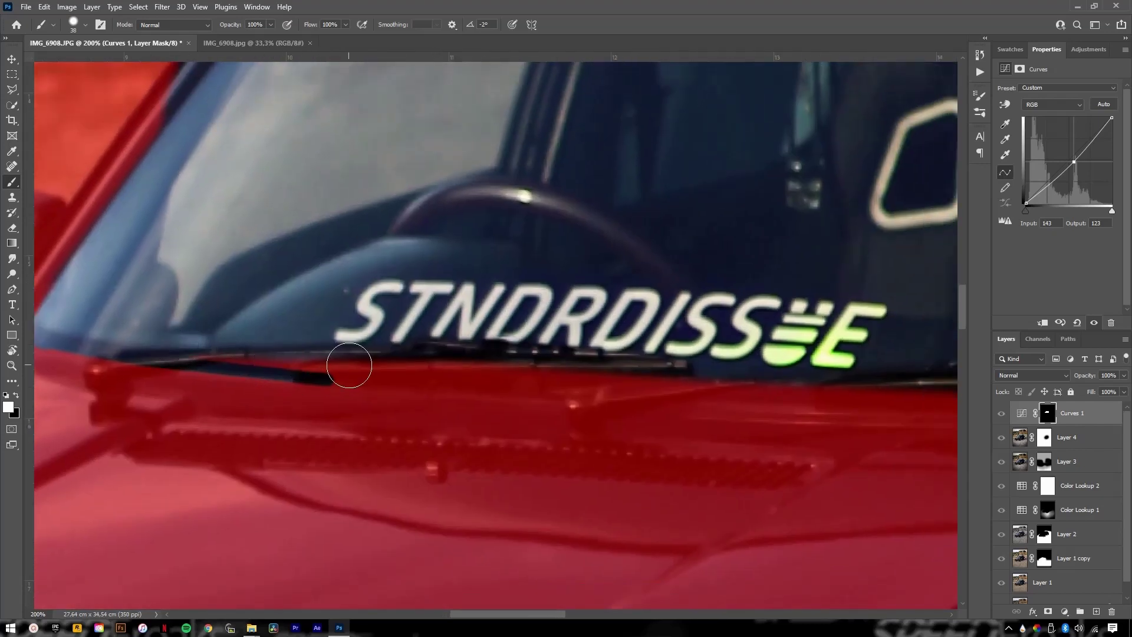
{"action": "left_click_drag", "start_coordinate": [349, 366], "coordinate": [371, 368]}
{"action": "left_click", "coordinate": [507, 377], "text": "shift"}
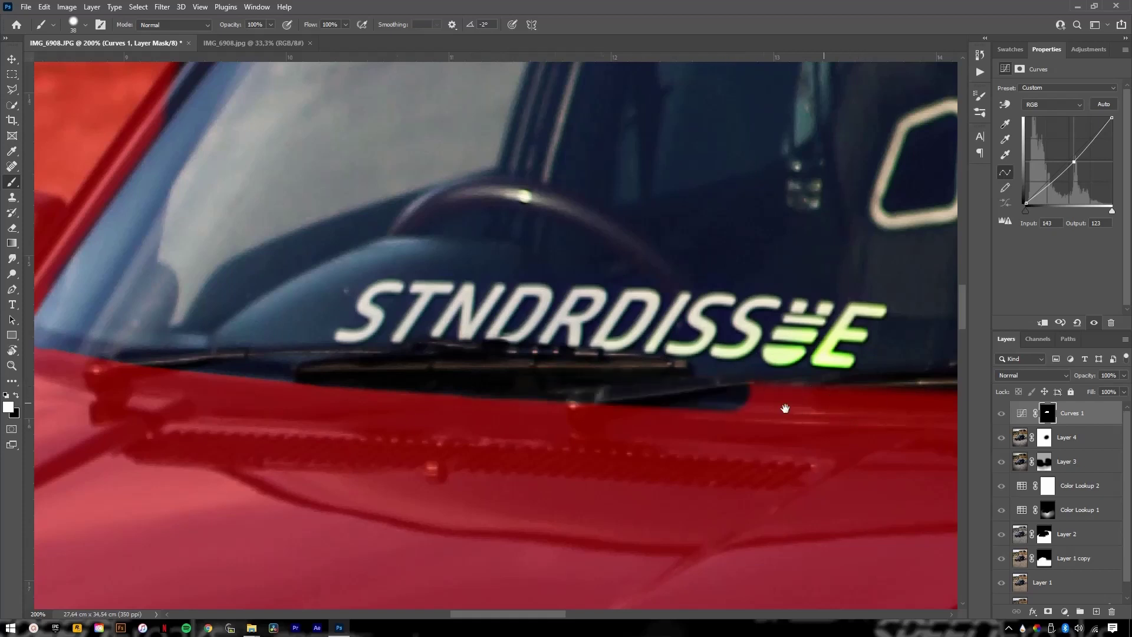
{"action": "left_click_drag", "start_coordinate": [776, 405], "coordinate": [290, 378]}
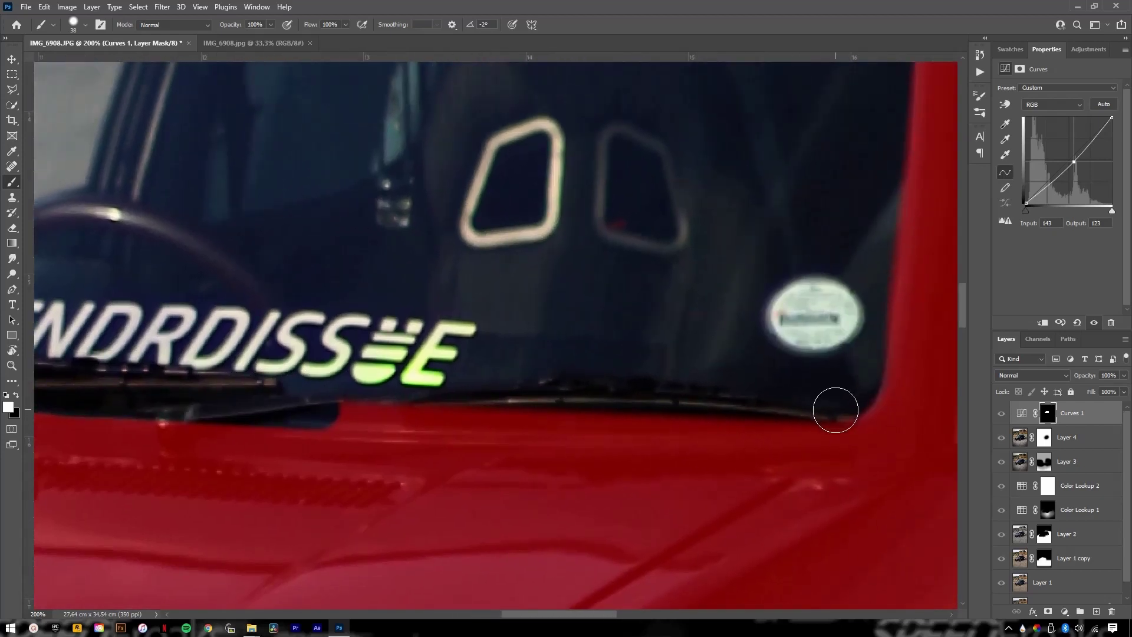
{"action": "left_click", "coordinate": [834, 412], "text": "shift"}
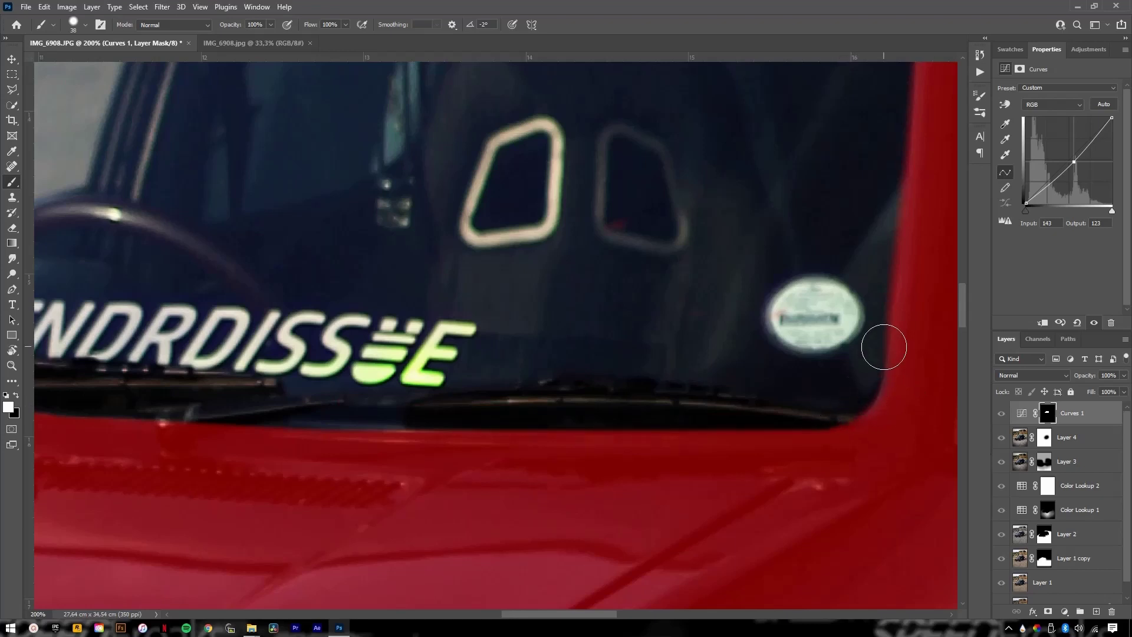
{"action": "key", "text": "ctrl+0"}
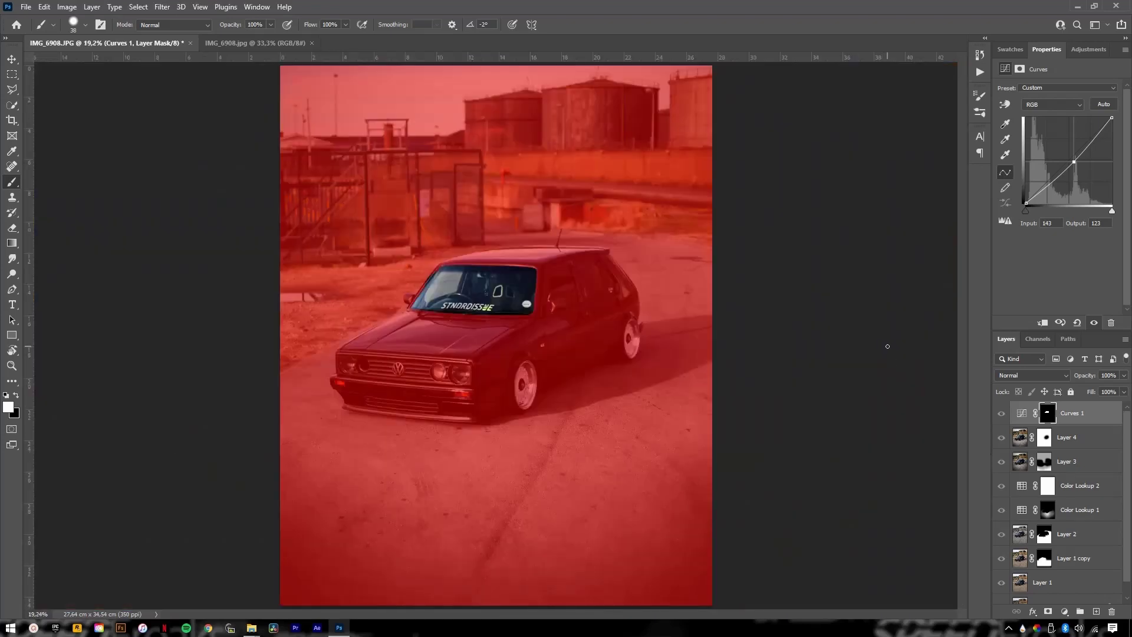
- Paint black along the windshield pillar above the far side mirror to remove the Curves 1 mask spill outside the glass
{"action": "key", "text": "ctrl+plus"}
{"action": "key", "text": "ctrl+plus"}
{"action": "key", "text": "ctrl+plus"}
{"action": "key", "text": "ctrl+plus"}
{"action": "key", "text": "ctrl+plus"}
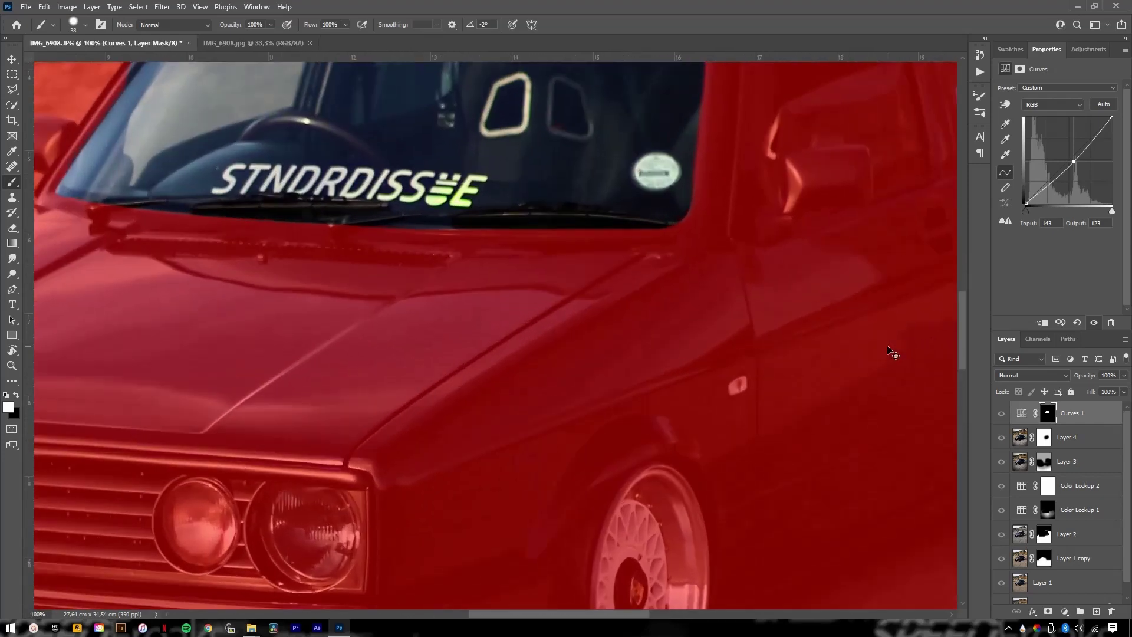
{"action": "left_click_drag", "start_coordinate": [74, 219], "coordinate": [230, 509]}
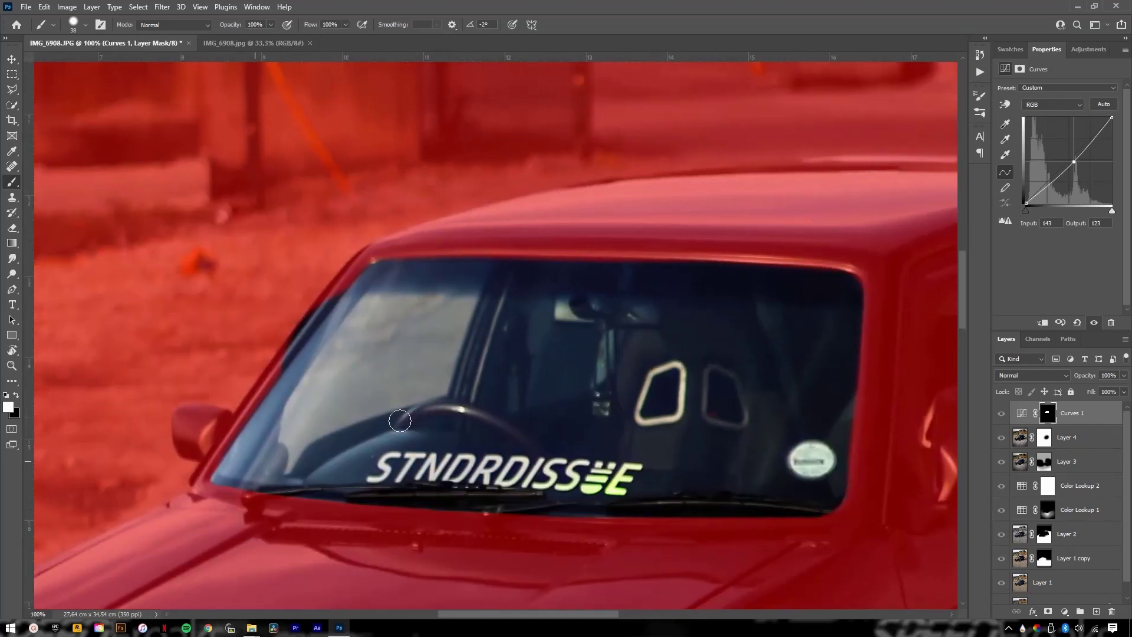
{"action": "key", "text": "x"}
{"action": "left_click", "coordinate": [337, 284], "text": "shift"}
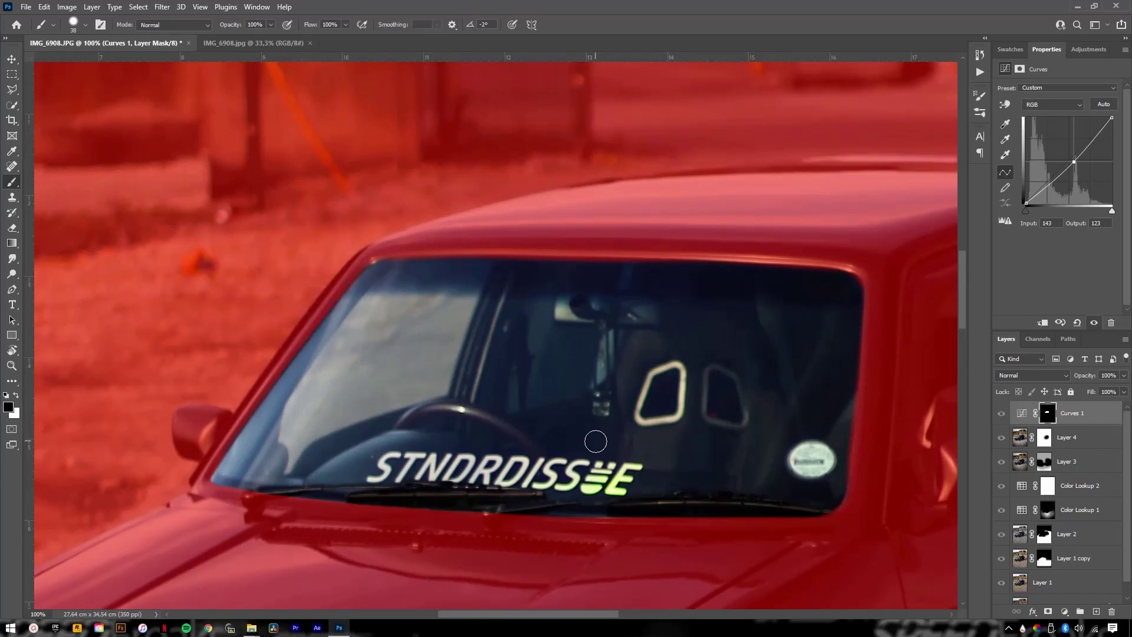
{"action": "key", "text": "x"}
- Hide the red mask overlay and compare the whole photo with and without the Curves 1 adjustment
{"action": "key", "text": "backslash"}
{"action": "key", "text": "ctrl+0"}
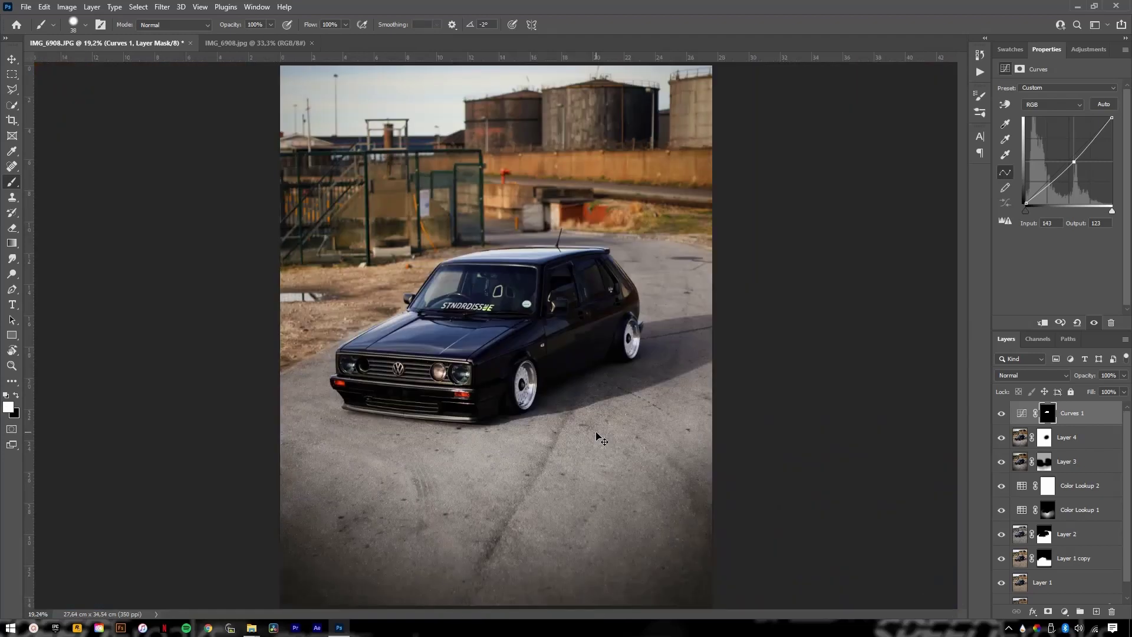
{"action": "left_click", "coordinate": [1001, 416]}
{"action": "left_click", "coordinate": [1002, 415]}
{"action": "left_click", "coordinate": [1002, 416]}
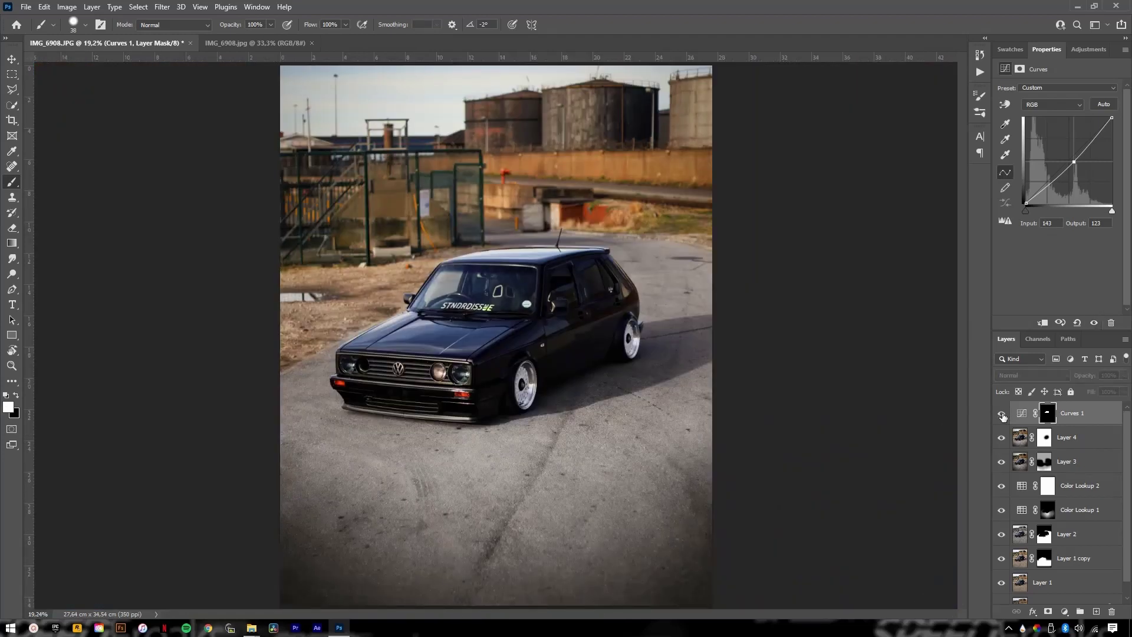
{"action": "left_click", "coordinate": [1002, 416]}
- Stamp all visible layers into a new top layer and apply Camera Raw with Contrast +33 and Clarity +14
{"action": "key", "text": "ctrl+minus"}
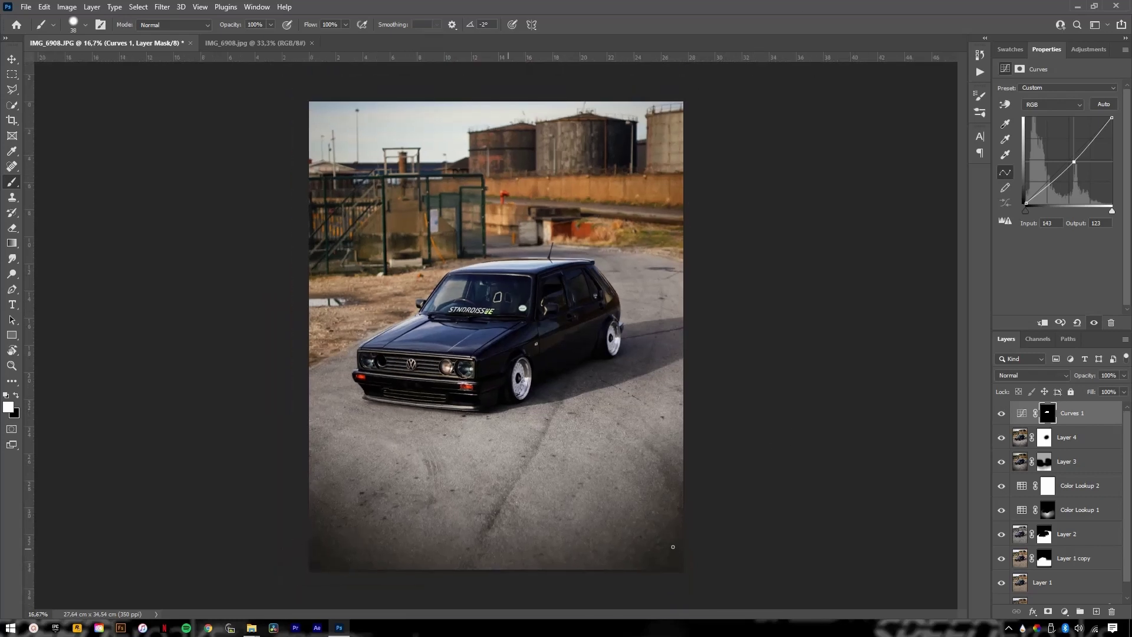
{"action": "key", "text": "ctrl+shift+alt+n"}
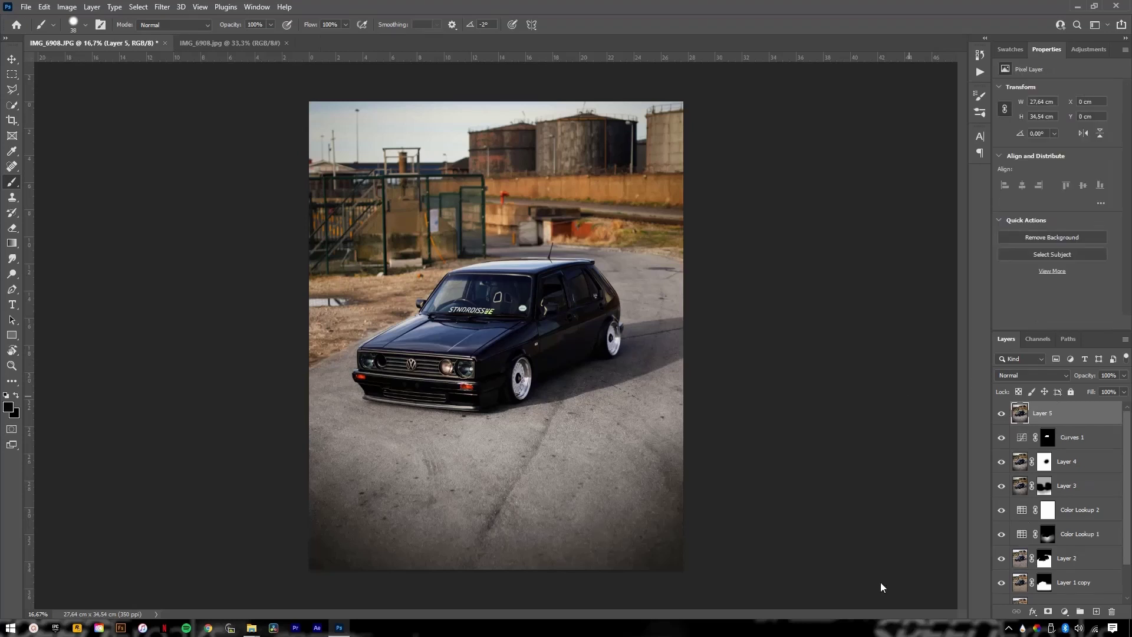
{"action": "key", "text": "ctrl+shift+a"}
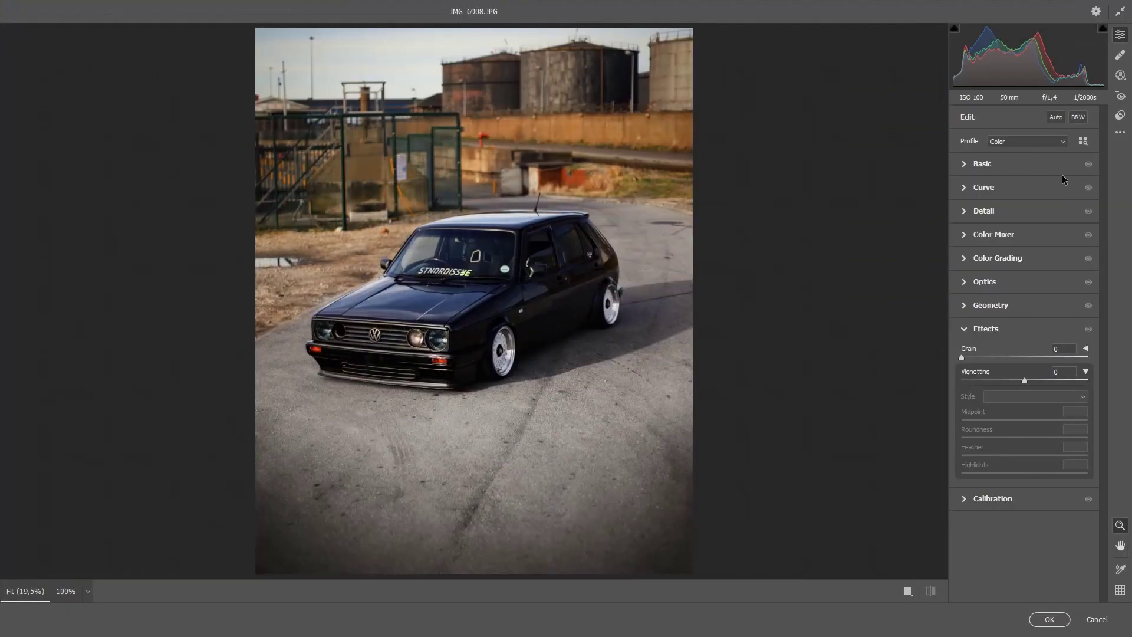
{"action": "left_click", "coordinate": [1009, 168]}
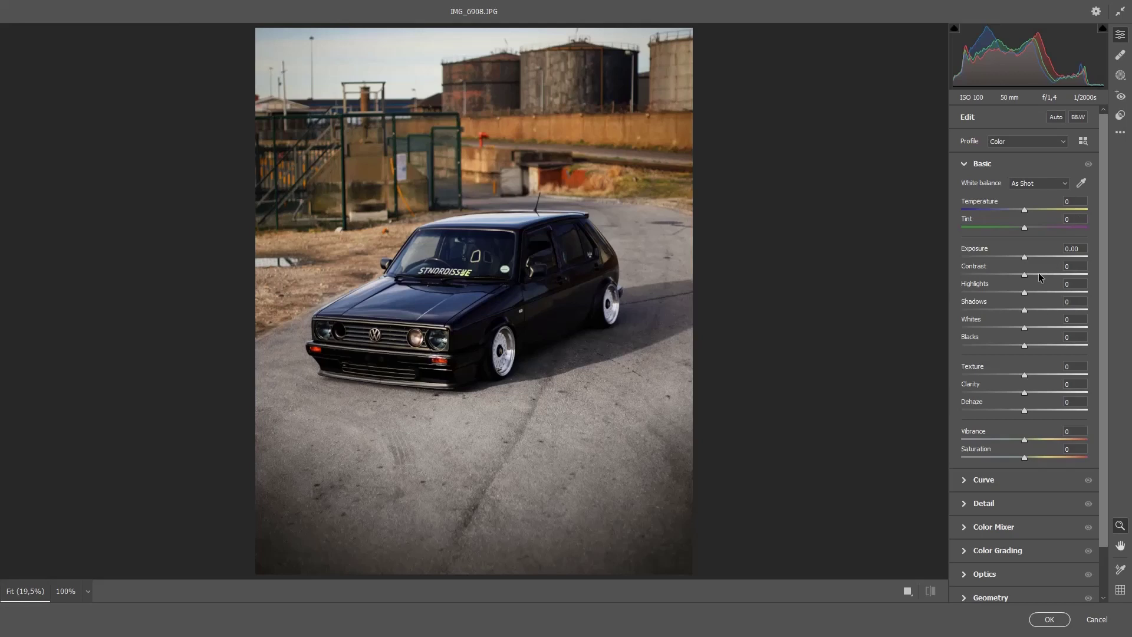
{"action": "mouse_move", "coordinate": [1038, 273]}
{"action": "left_mouse_down"}
{"action": "mouse_move", "coordinate": [1060, 264]}
{"action": "mouse_move", "coordinate": [1045, 272]}
{"action": "left_mouse_up"}
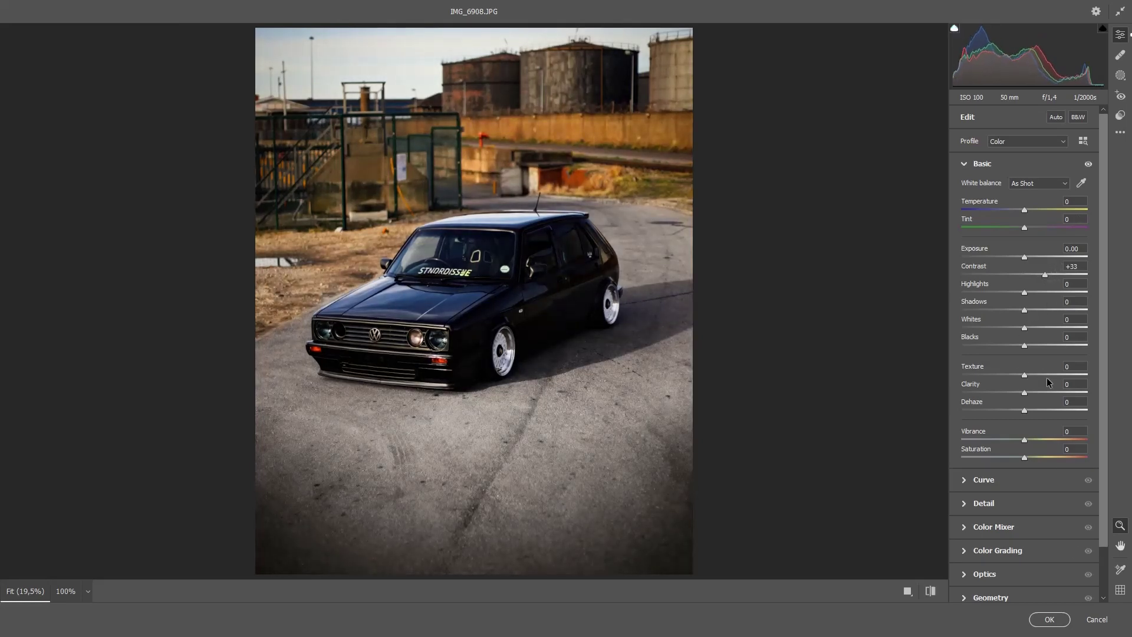
{"action": "left_click", "coordinate": [1040, 392]}
{"action": "left_click_drag", "start_coordinate": [1035, 390], "coordinate": [1032, 388]}
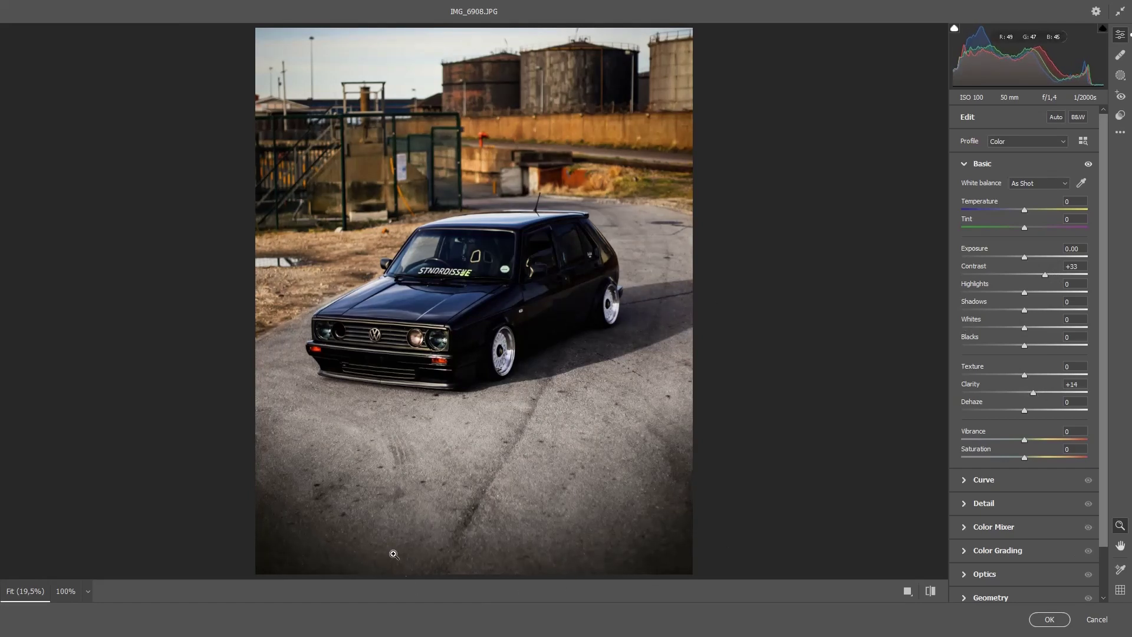
{"action": "left_click", "coordinate": [1050, 619]}
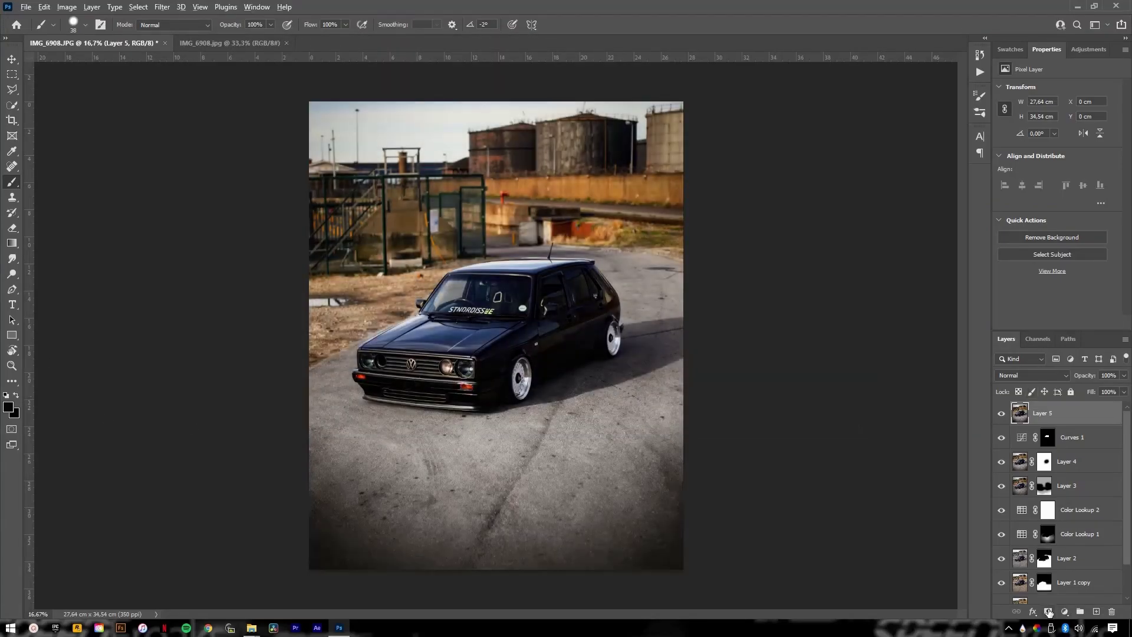
- Add a black mask to Layer 5 and paint white over the road around the car with a 1022 px brush
{"action": "left_click", "coordinate": [1049, 612], "text": "alt"}
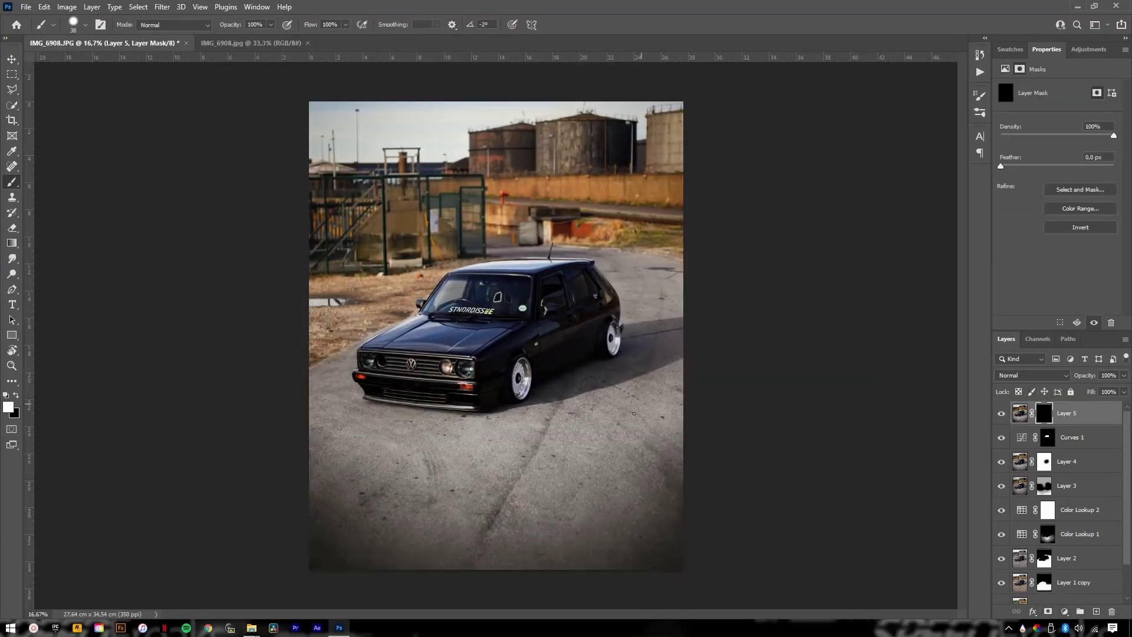
{"action": "left_click_drag", "start_coordinate": [506, 411], "coordinate": [554, 411]}
{"action": "left_click_drag", "start_coordinate": [566, 328], "coordinate": [558, 514]}
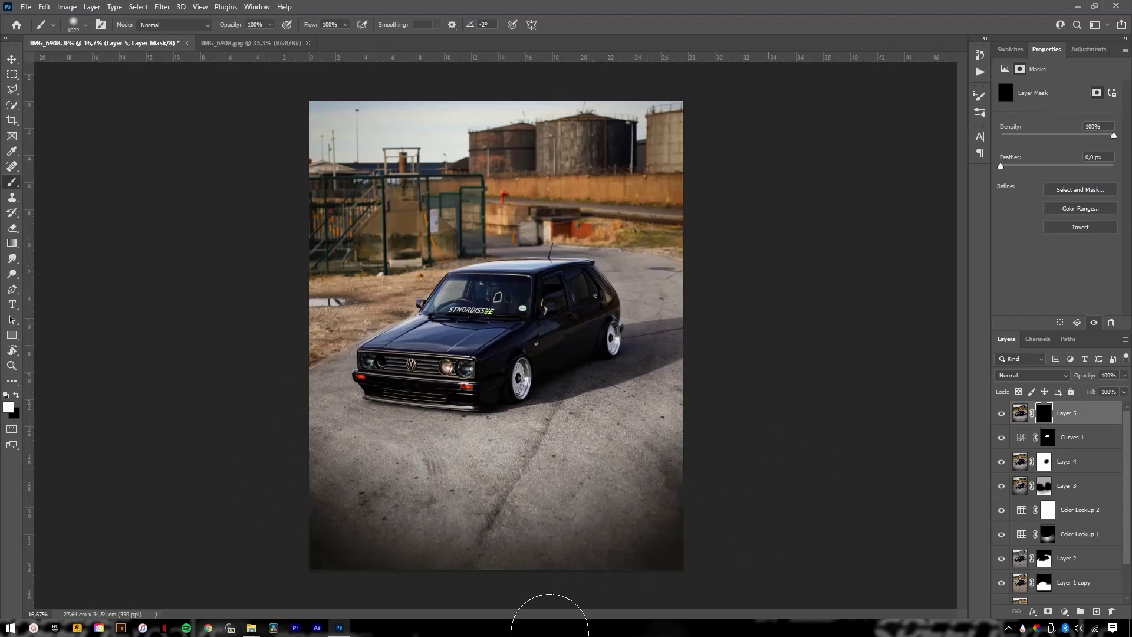
{"action": "left_click_drag", "start_coordinate": [576, 384], "coordinate": [576, 399]}
{"action": "mouse_move", "coordinate": [672, 314]}
{"action": "left_mouse_down"}
{"action": "mouse_move", "coordinate": [608, 409]}
{"action": "mouse_move", "coordinate": [436, 468]}
{"action": "mouse_move", "coordinate": [367, 430]}
{"action": "mouse_move", "coordinate": [361, 387]}
{"action": "mouse_move", "coordinate": [375, 421]}
{"action": "mouse_move", "coordinate": [336, 397]}
{"action": "left_mouse_up"}
{"action": "key", "text": "x"}
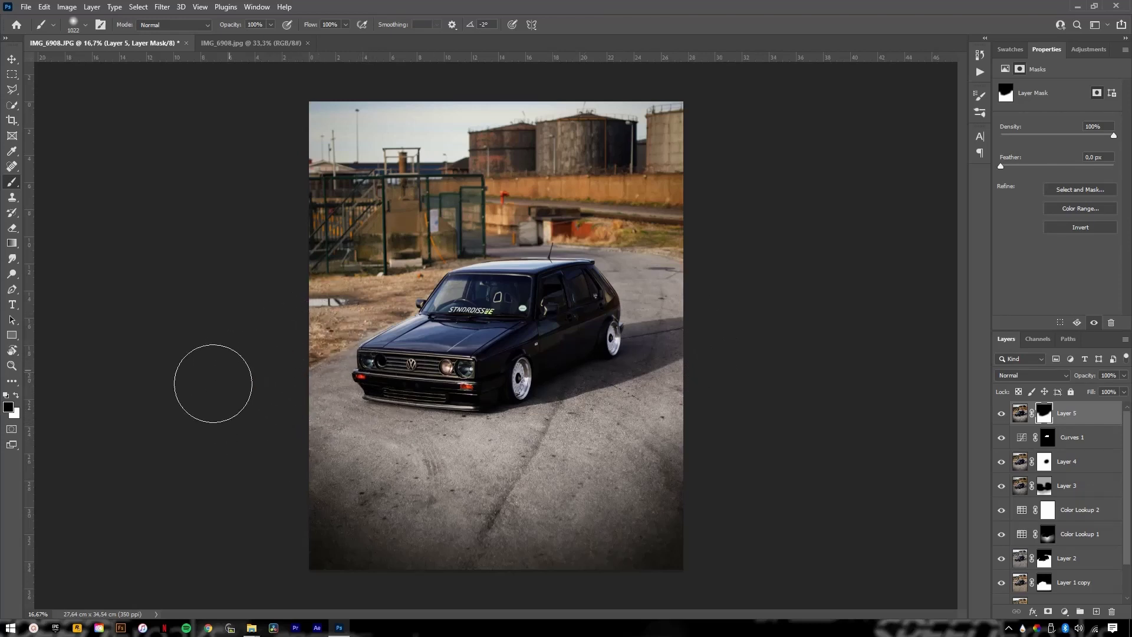
{"action": "key", "text": "x"}
- Open the Export As settings for the edited photo and review the image size, metadata and color space options
{"action": "key", "text": "ctrl+alt+shift+w"}
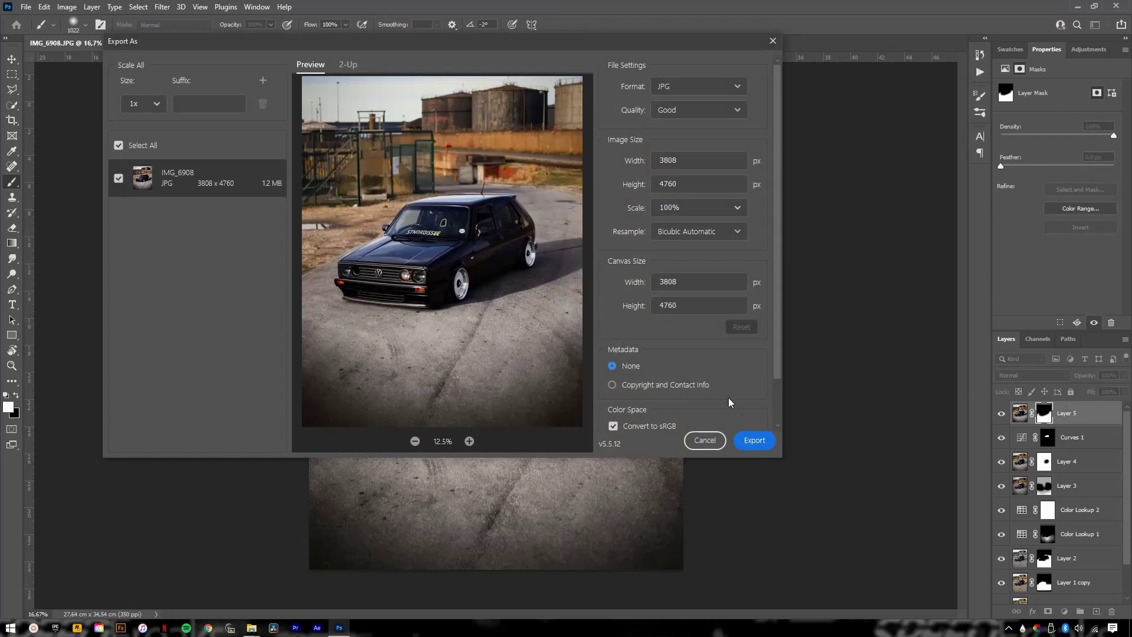
{"action": "scroll", "coordinate": [727, 390], "scroll_direction": "down", "scroll_amount": 2}
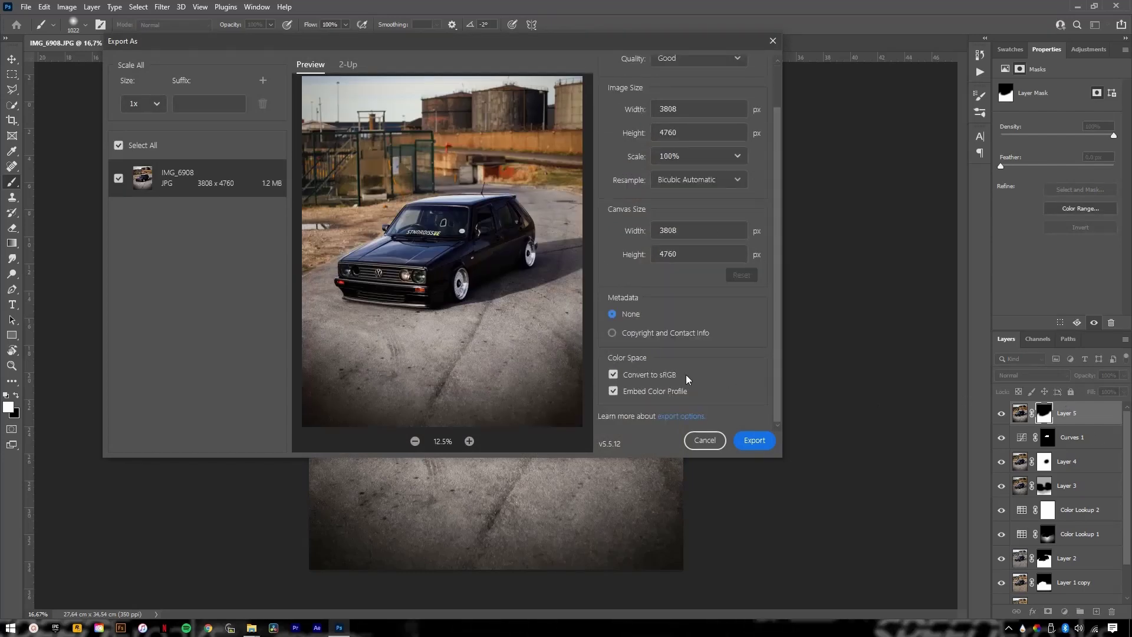